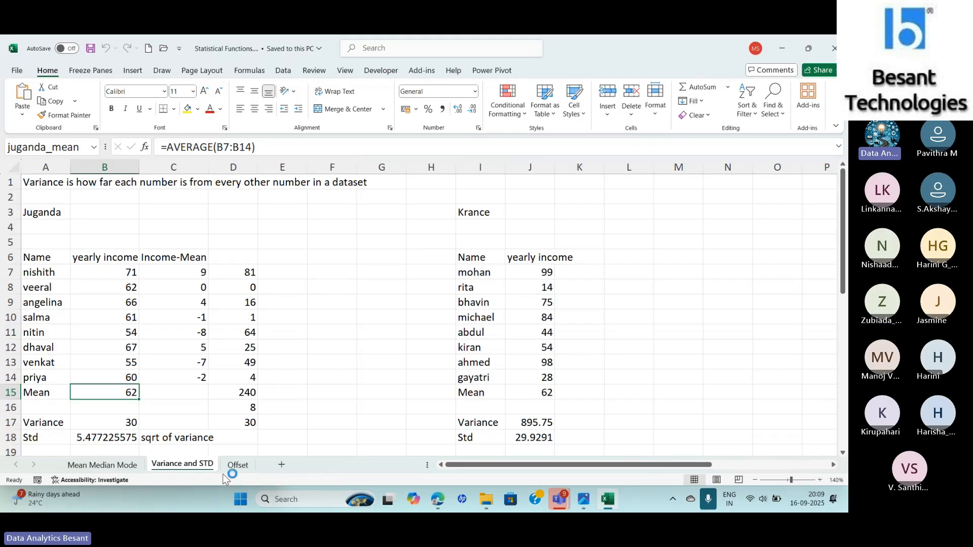
- Open the Offset sheet and zoom in on it
left_click(238, 467)
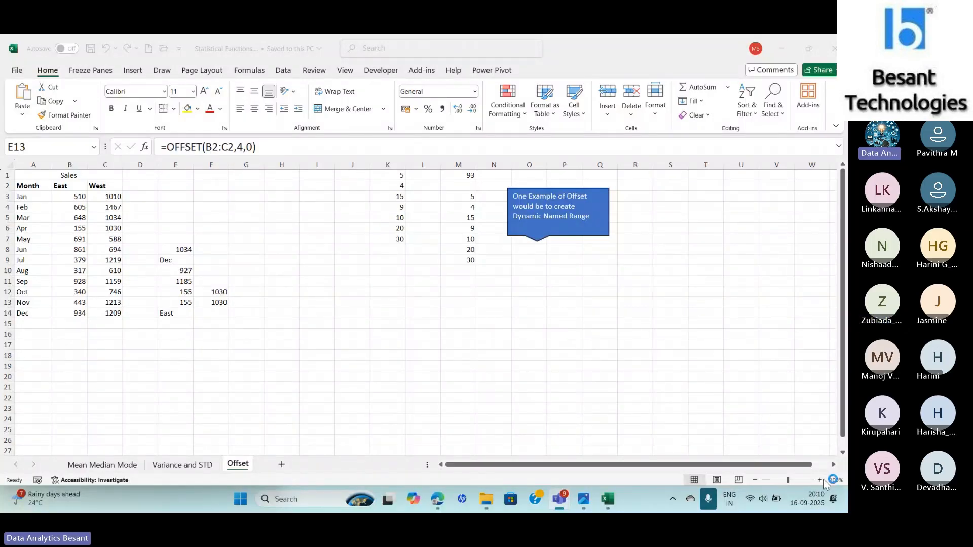
left_click(819, 480)
left_click(820, 479)
left_click(819, 480)
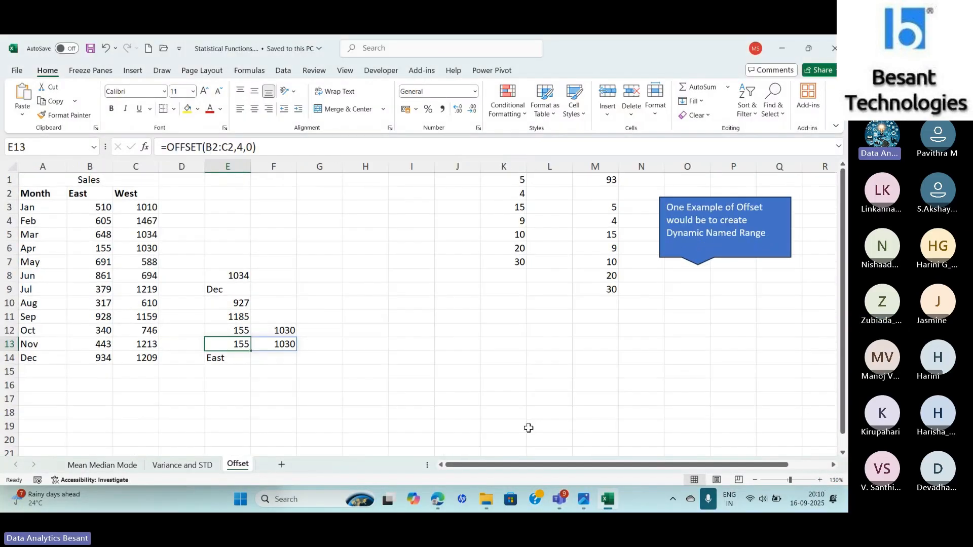
- Copy the OFFSET formula from E8 and paste it into H8
left_click(219, 278)
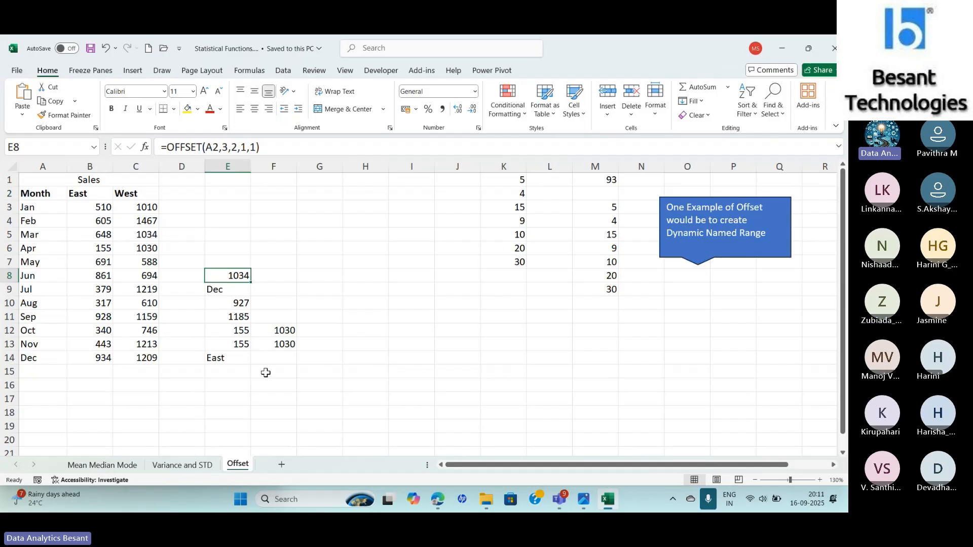
left_click(331, 276)
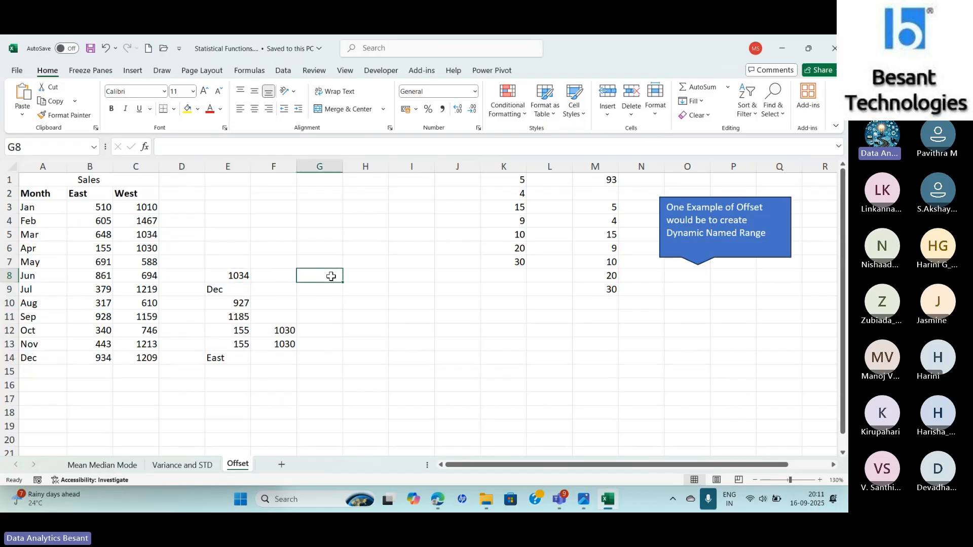
left_click(230, 276)
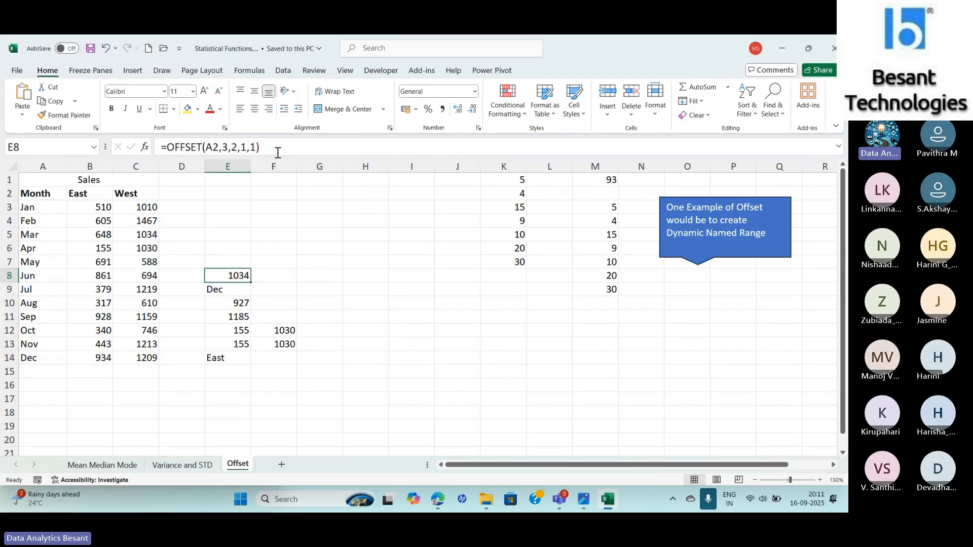
left_click_drag(260, 147, 154, 151)
key("ctrl+c")
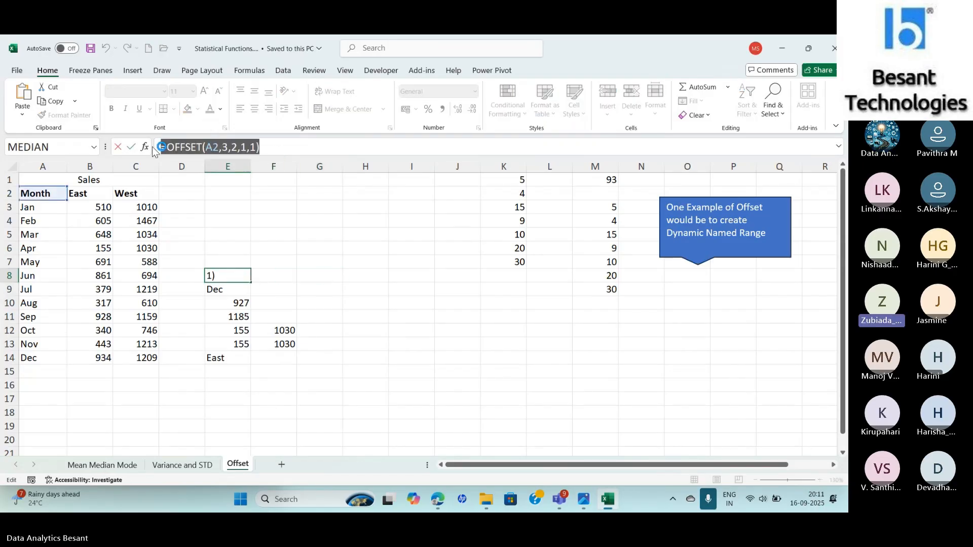
key("Return")
left_click(355, 276)
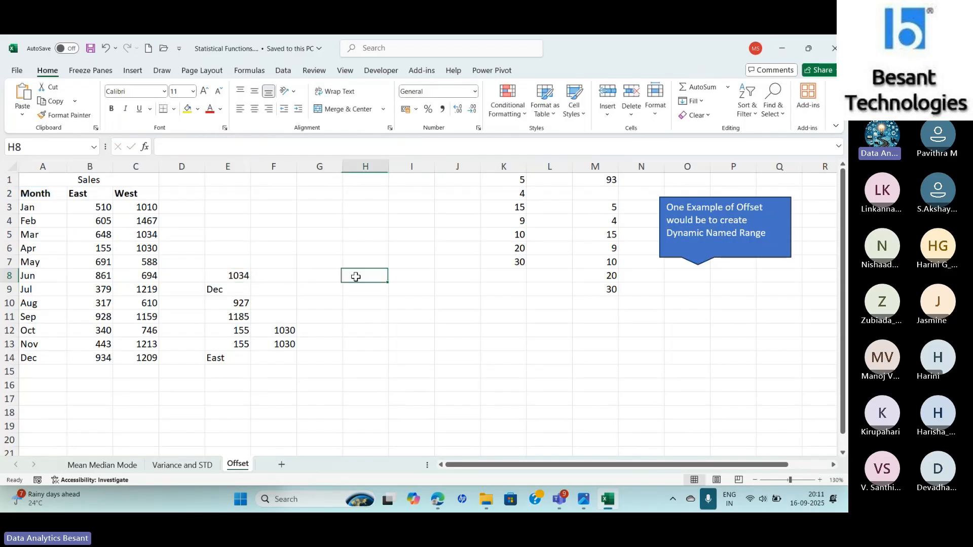
key("ctrl+v")
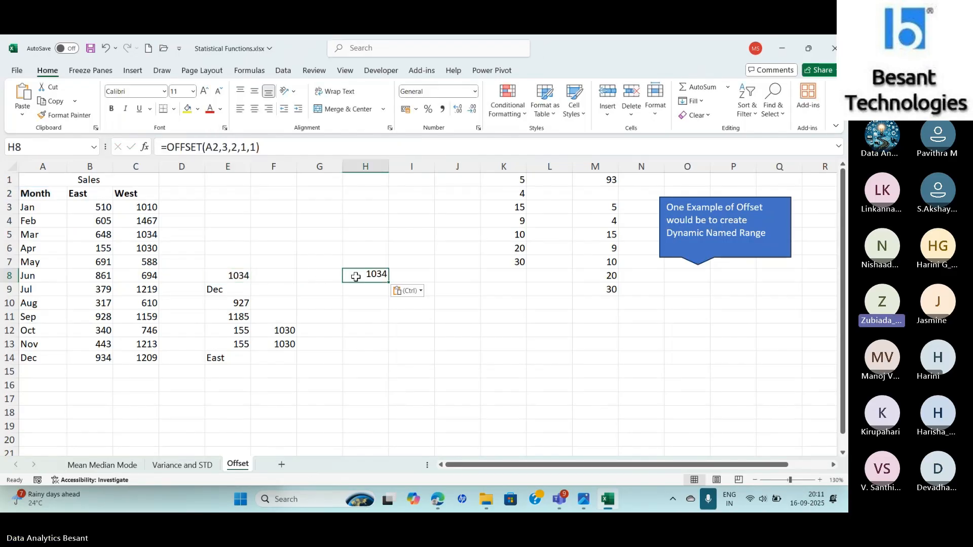
- Edit H8's formula to =OFFSET(A2,3,2,2,2) so it returns a two-by-two range
left_click(246, 146)
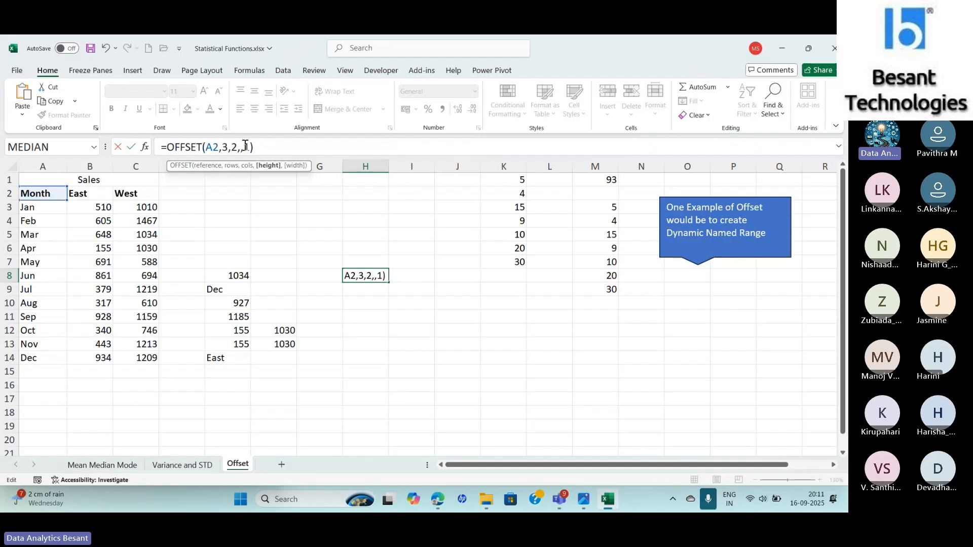
key("BackSpace")
type("2")
key("Return")
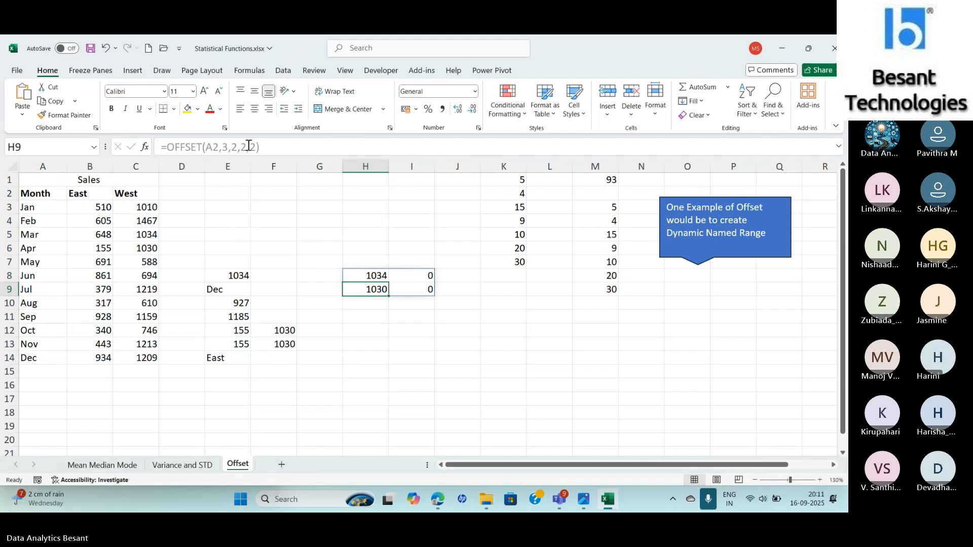
left_click(254, 145)
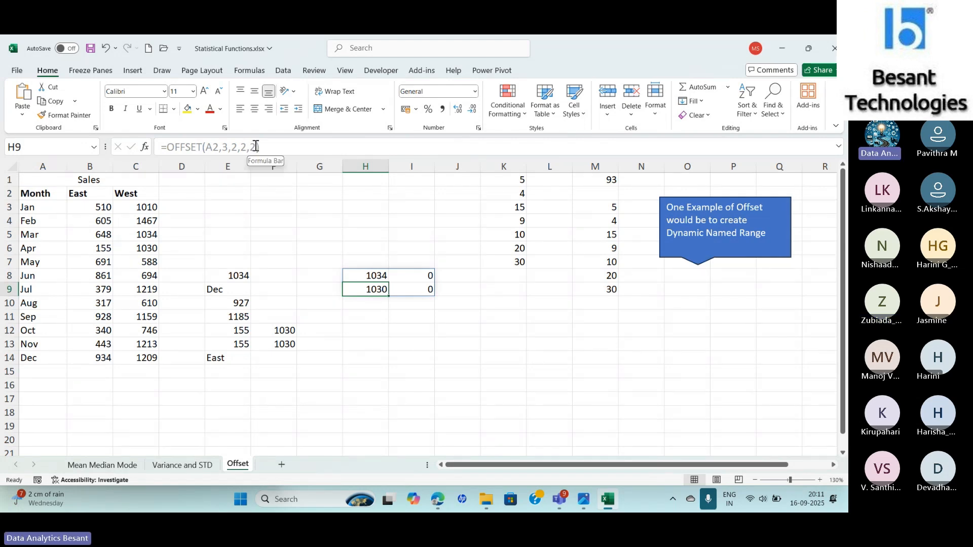
key("ctrl+a")
key("BackSpace")
key("Escape")
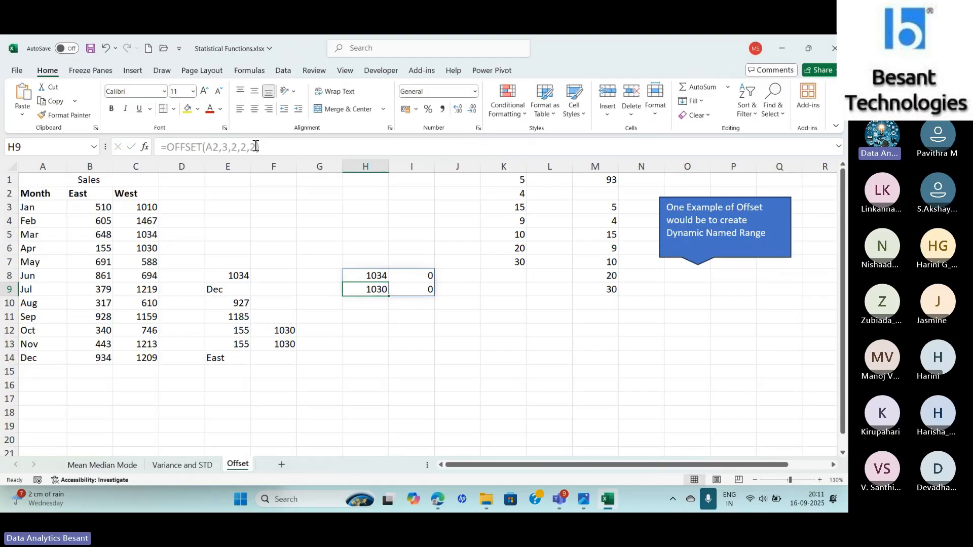
- Change the width argument in H8's formula to 1, giving =OFFSET(A2,3,2,2,1)
key("Up")
left_click(256, 146)
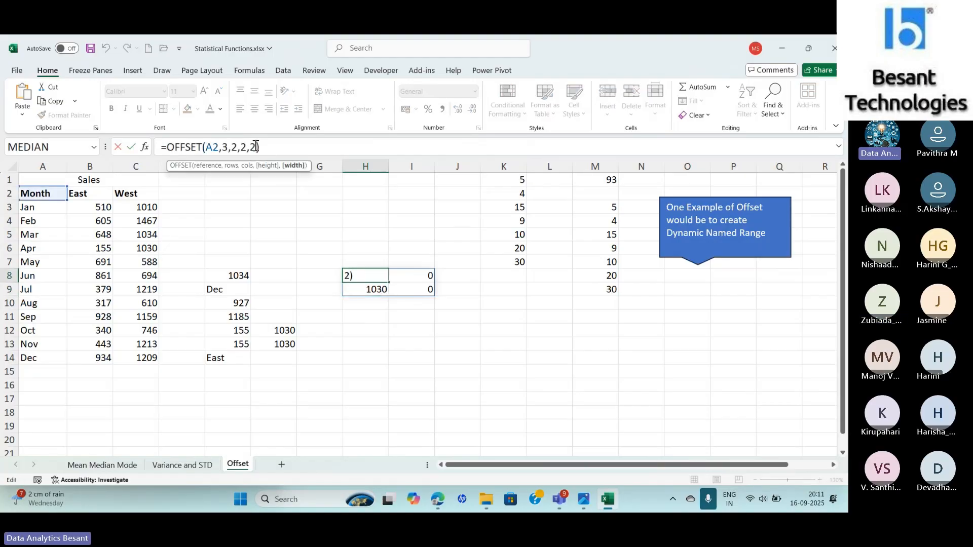
key("BackSpace")
type("1")
key("Return")
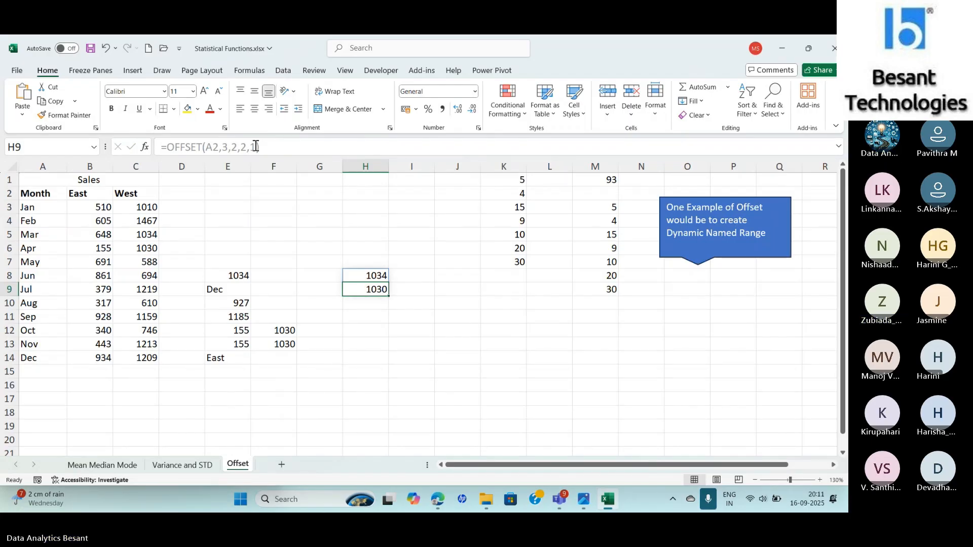
- Change the height argument in H8's formula to 1, giving =OFFSET(A2,3,2,1,1)
left_click(369, 275)
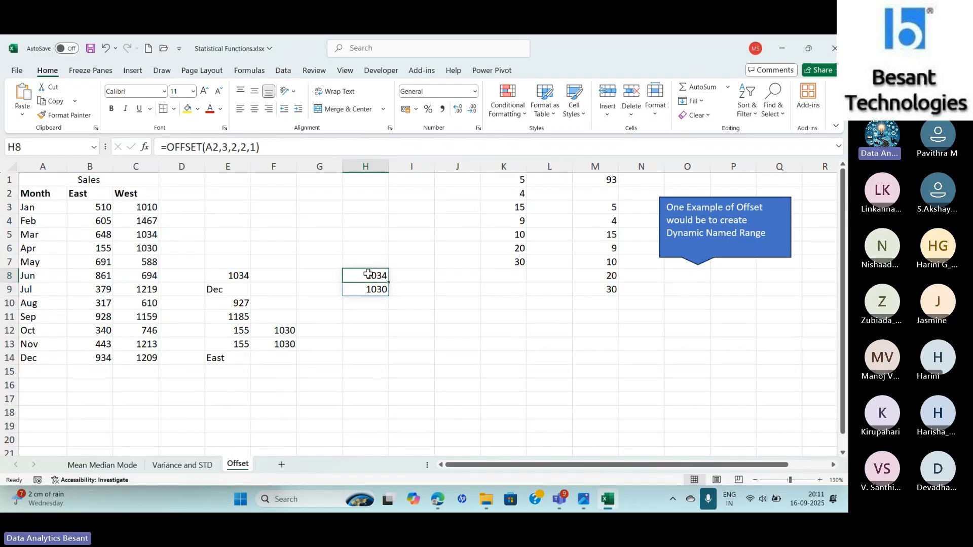
left_click(244, 147)
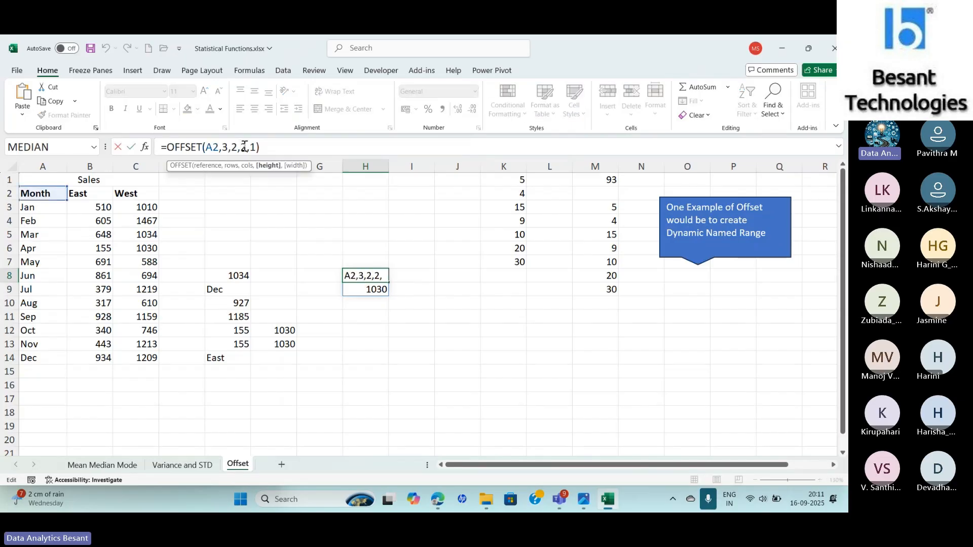
key("Delete")
type("1")
key("ctrl+Return")
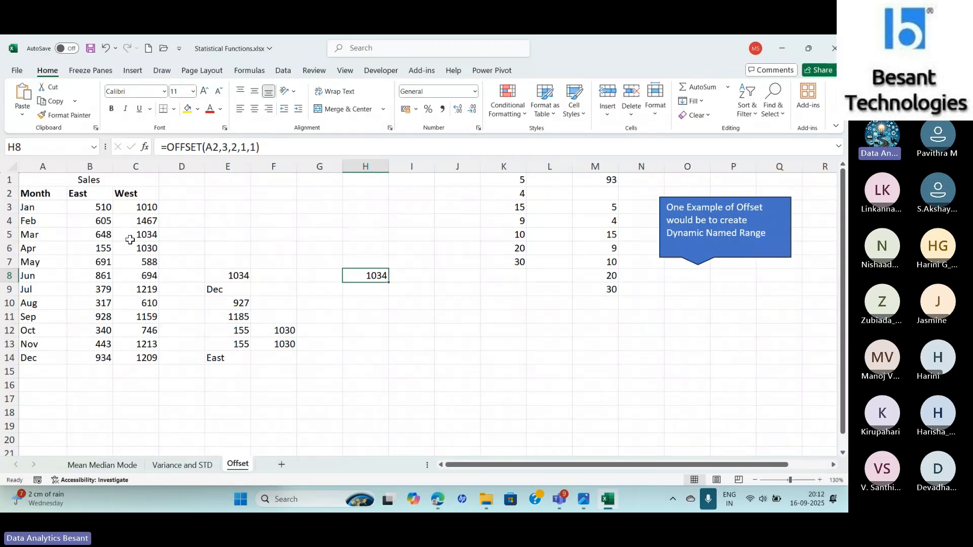
- Change the column offset in H8's formula to 1, giving =OFFSET(A2,3,1,1,1)
left_click(237, 146)
key("BackSpace")
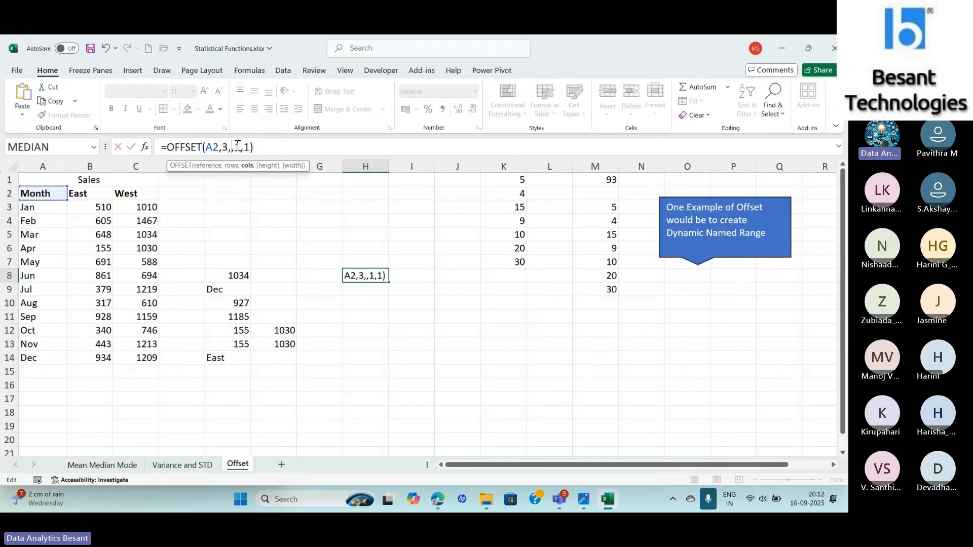
type("1")
key("Return")
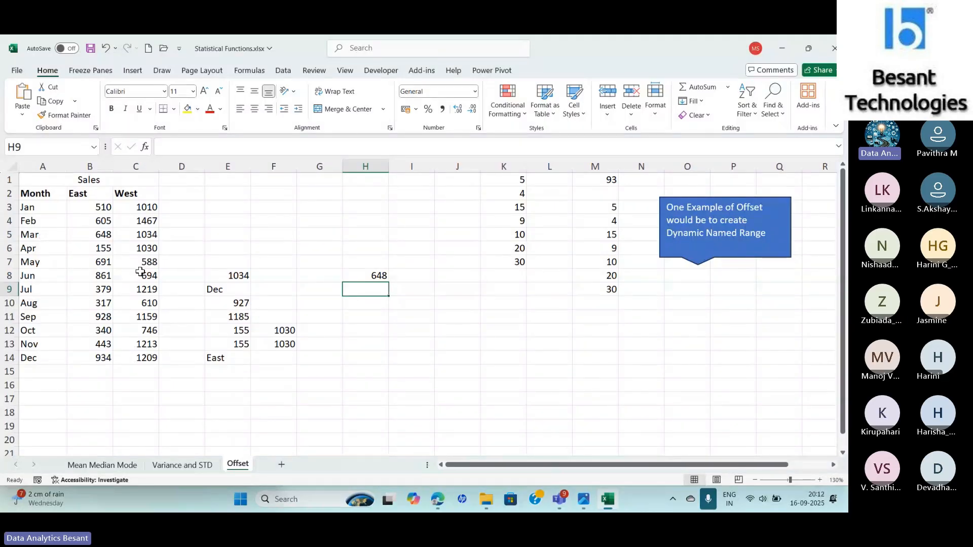
- Set the width argument in H8's formula to 2, giving =OFFSET(A2,3,1,1,2)
left_click(356, 275)
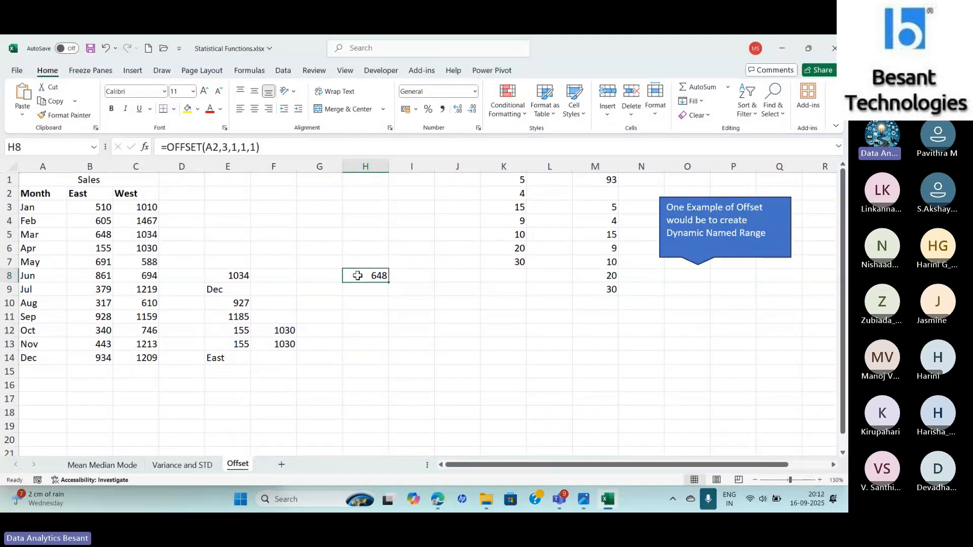
left_click(257, 147)
key("Return")
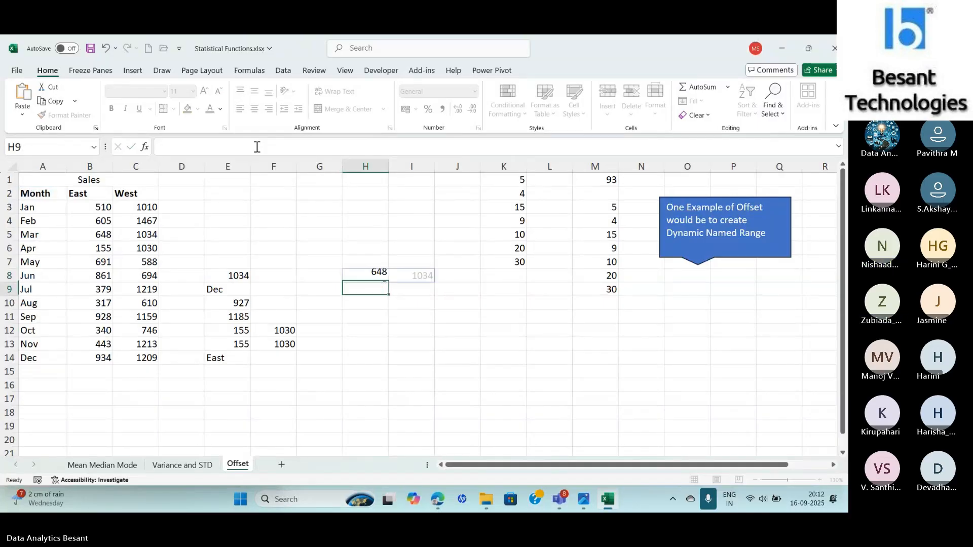
key("Up")
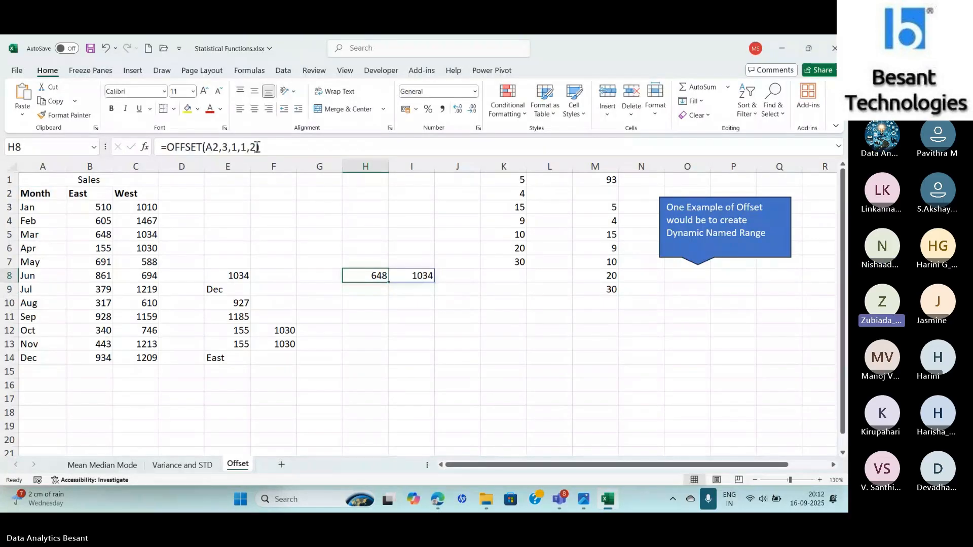
key("alt+Tab")
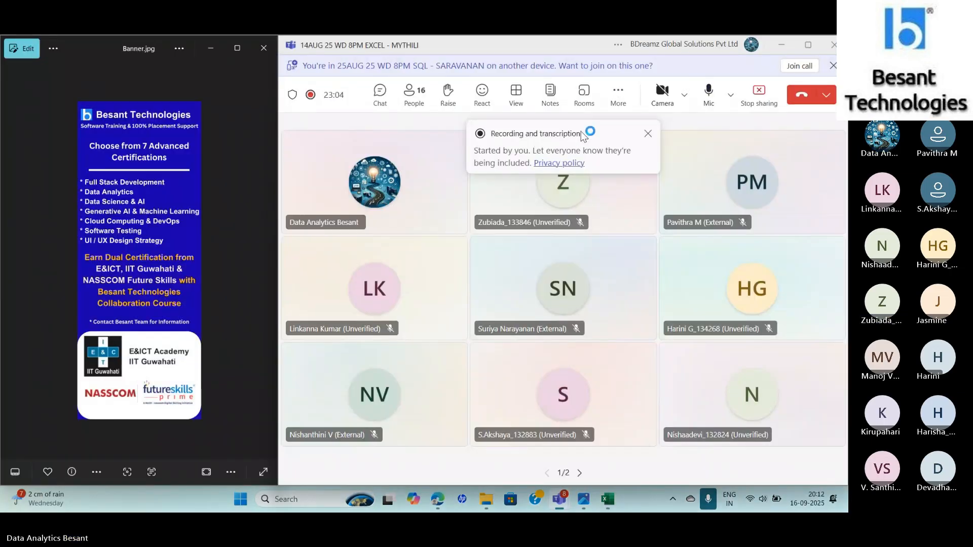
left_click(648, 134)
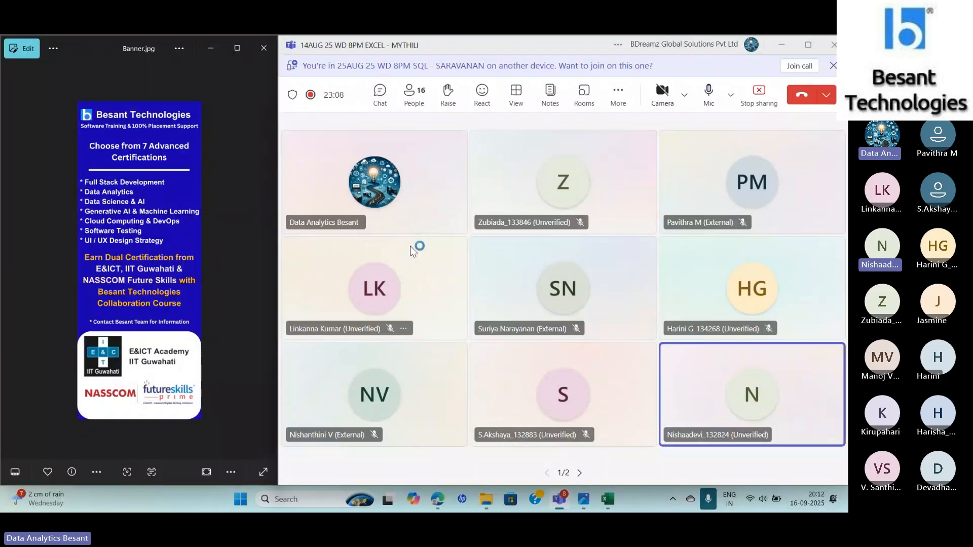
key("alt+Tab")
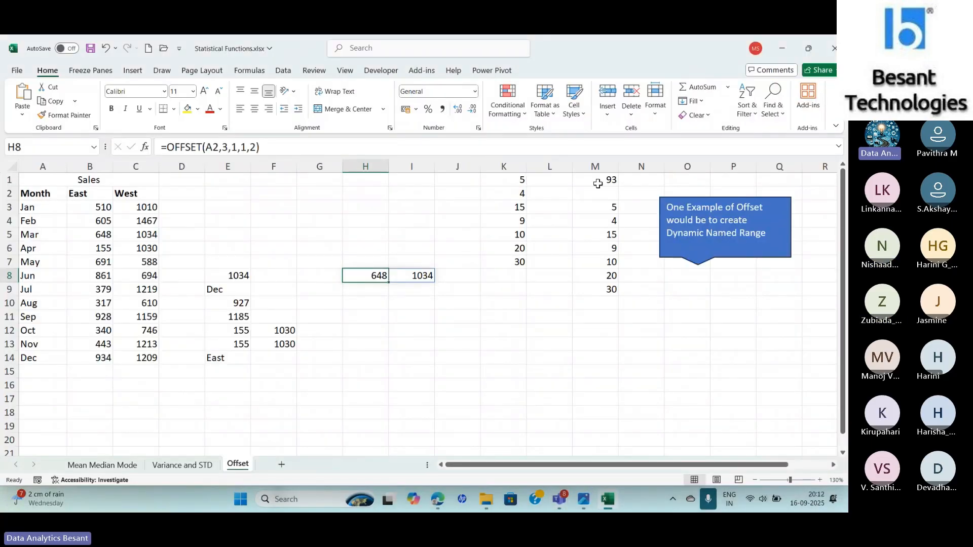
key("alt+Tab")
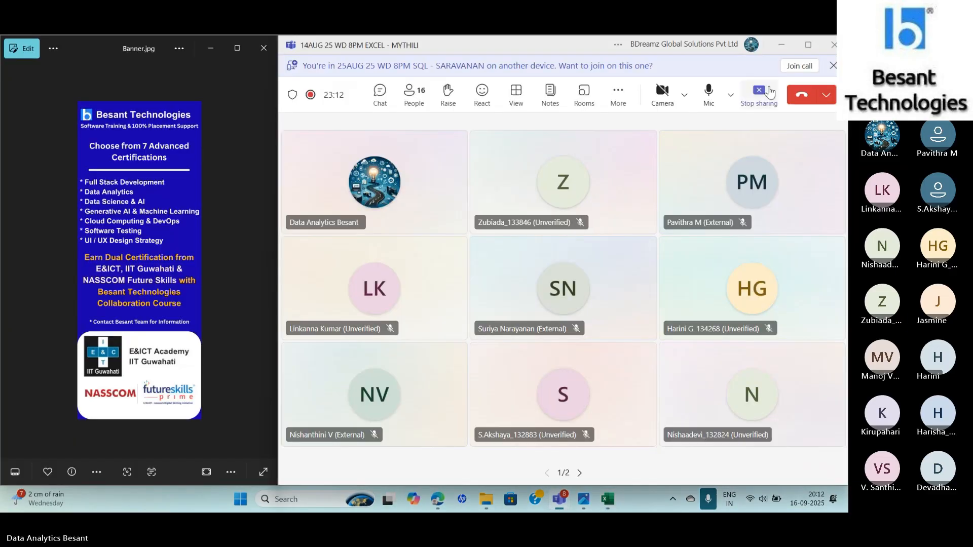
key("alt+Tab")
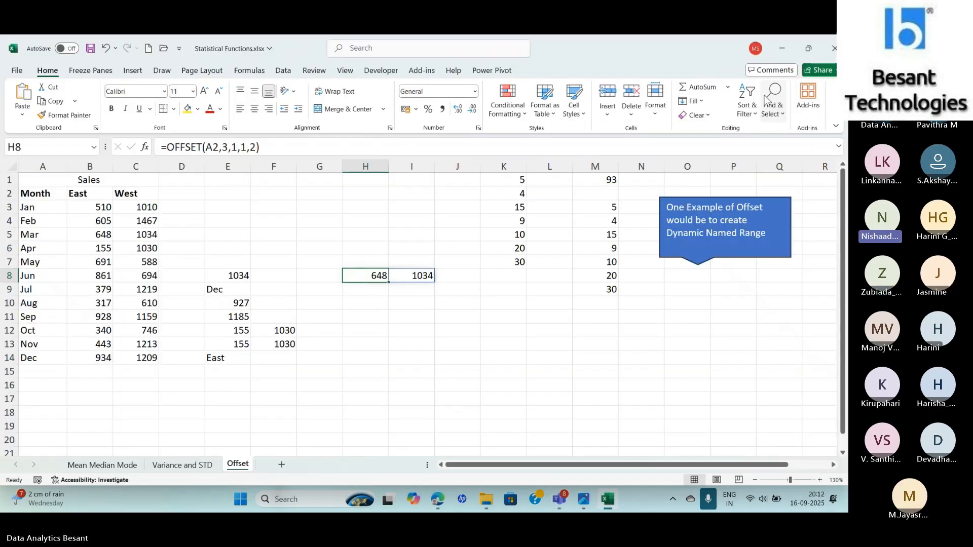
key("alt+Tab")
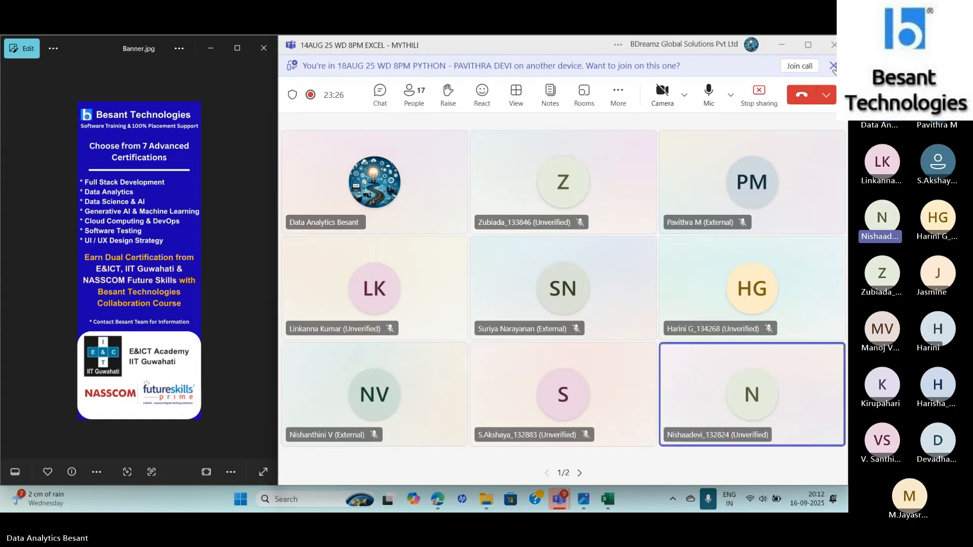
left_click(753, 95)
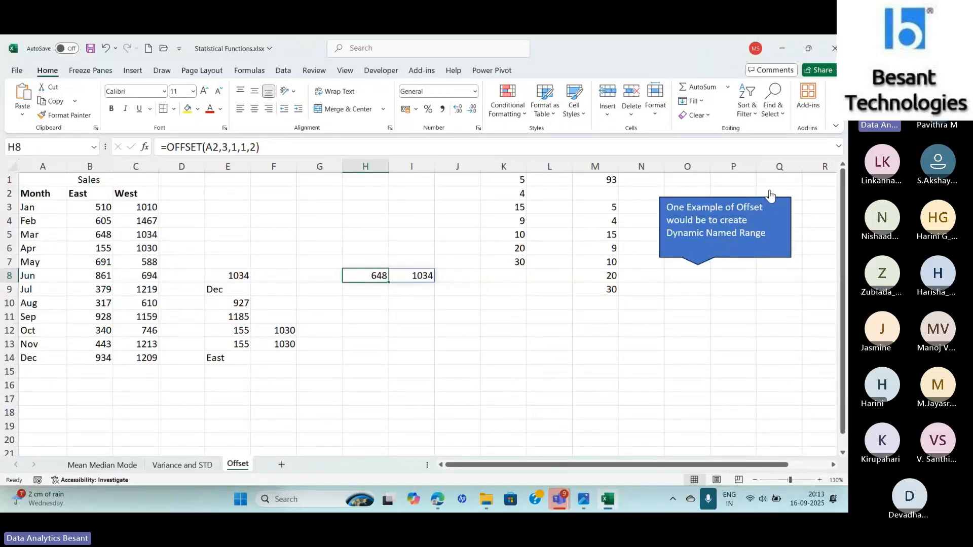
key("alt+Tab")
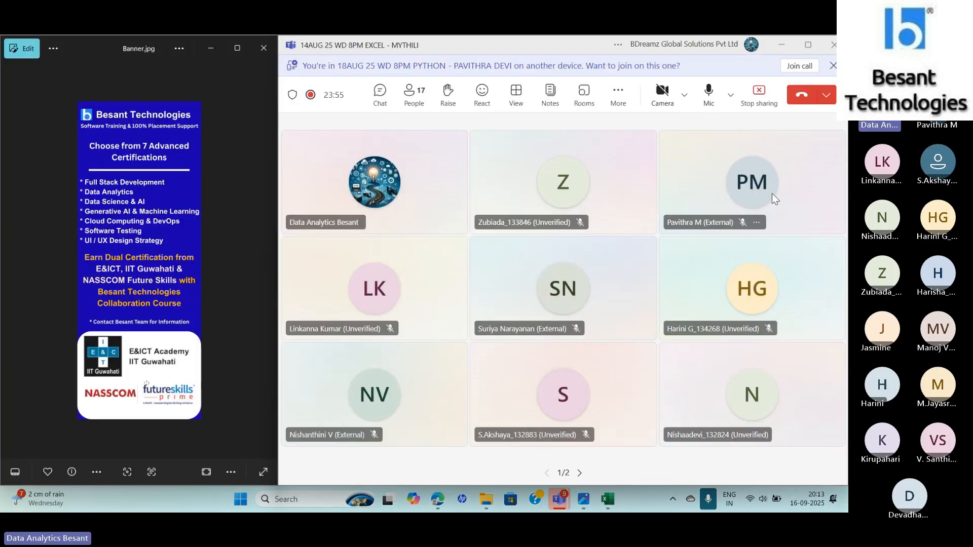
left_click(771, 193)
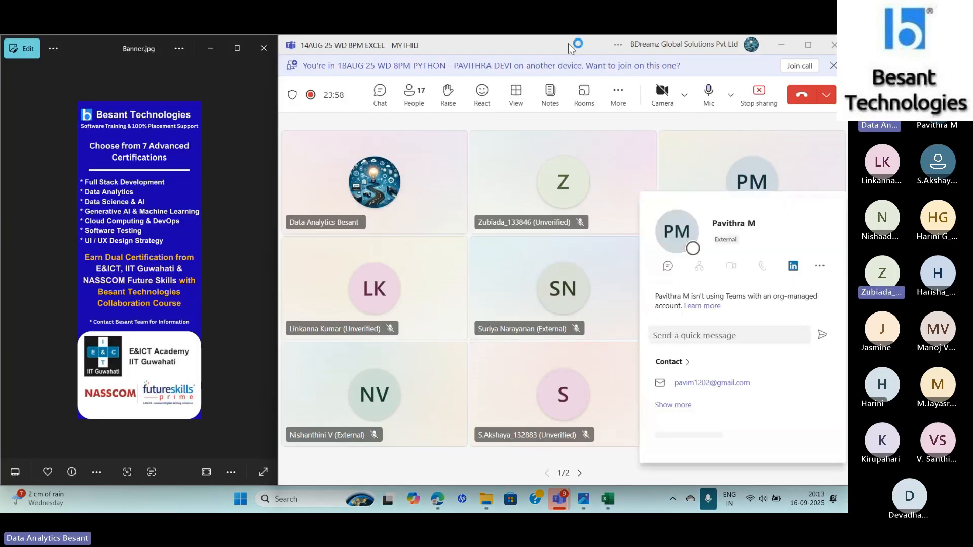
key("alt+Tab")
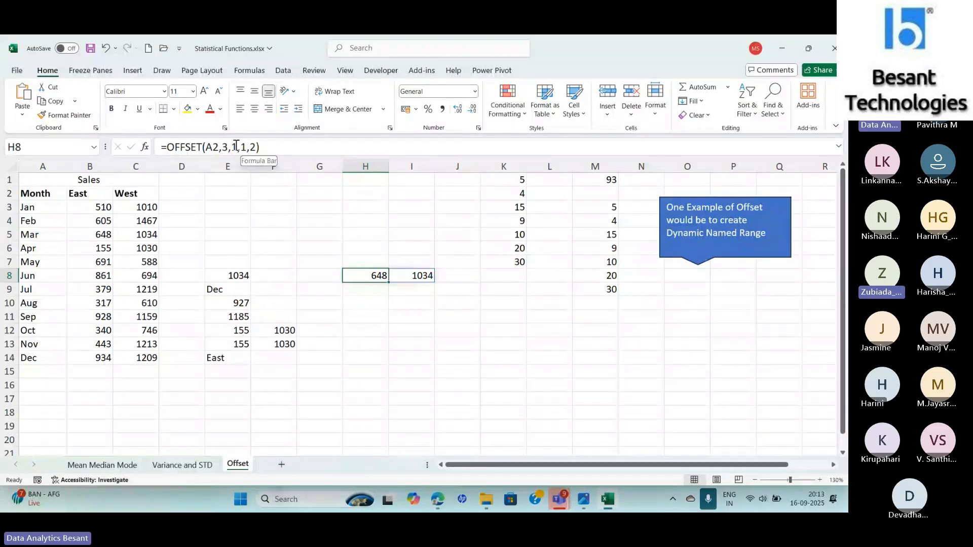
- Edit H8's formula to =OFFSET(A2,3,2,2,2), setting column offset and height to 2, then select E8
left_click(237, 147)
key("BackSpace")
type("2")
key("Right")
key("Right")
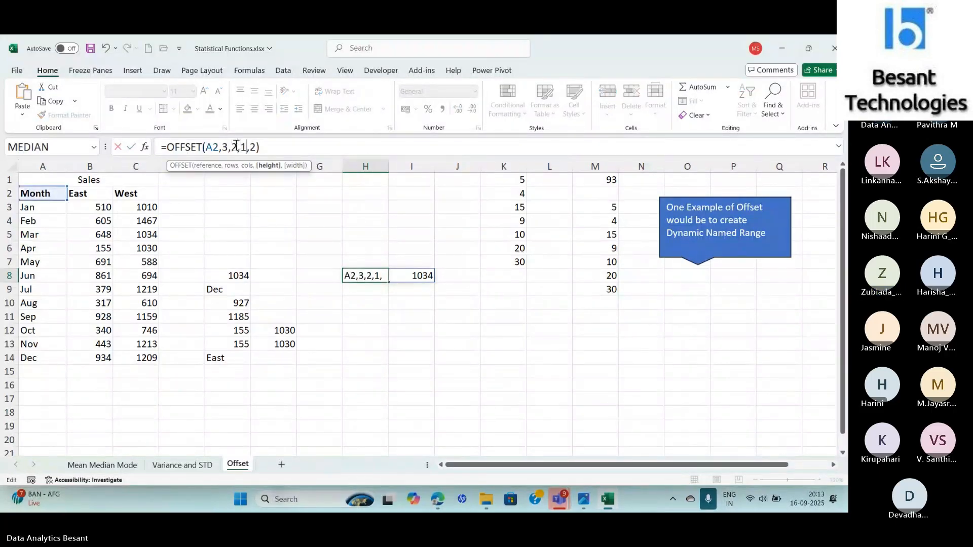
key("BackSpace")
type("2")
key("Return")
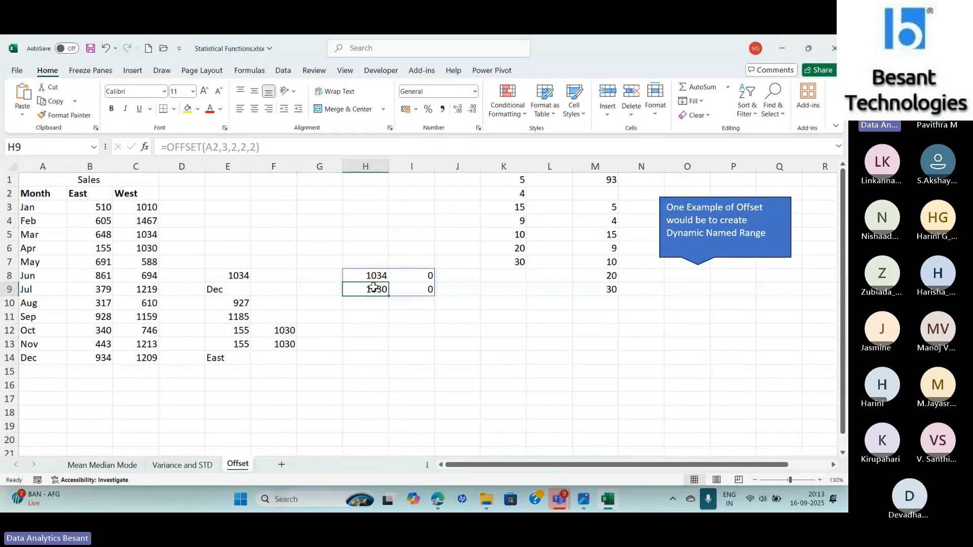
left_click(232, 275)
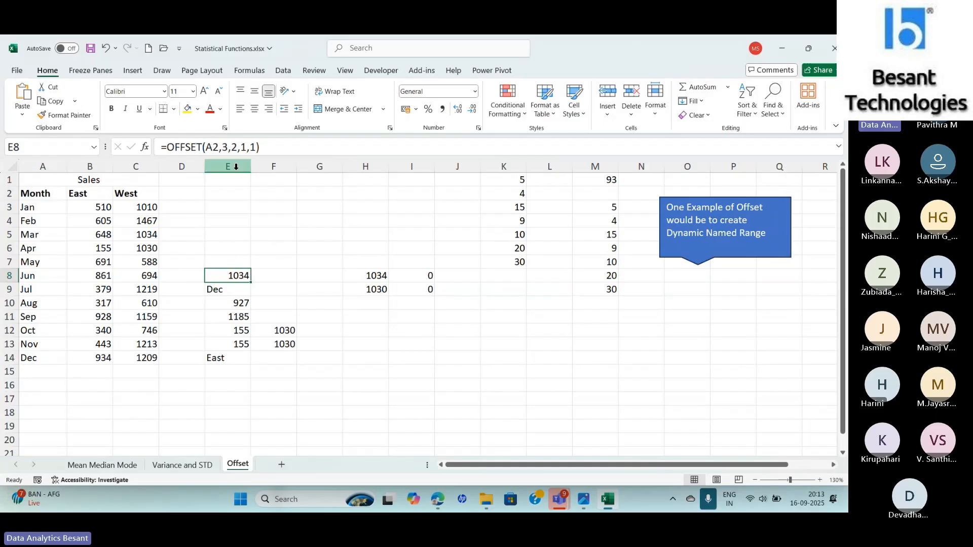
- Set the height argument in E8's OFFSET formula to 2
left_click(245, 145)
key("BackSpace")
type("2")
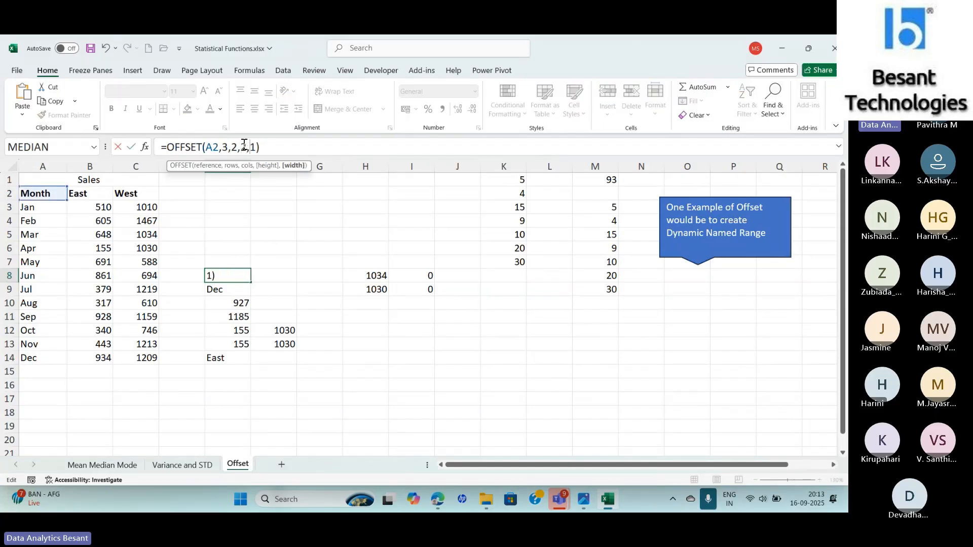
key("Return")
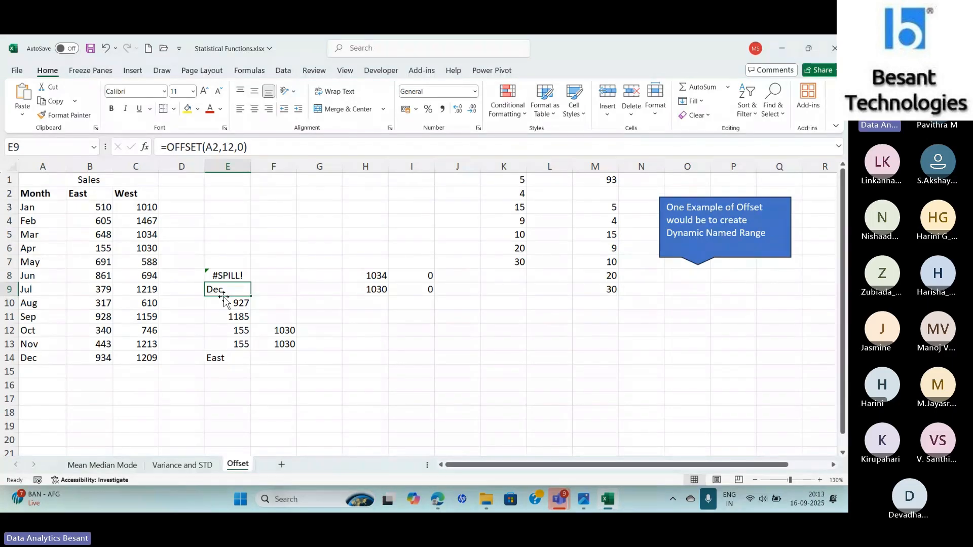
- Set the width argument in H8's formula to 1, giving =OFFSET(A2,3,2,2,1)
left_click(363, 278)
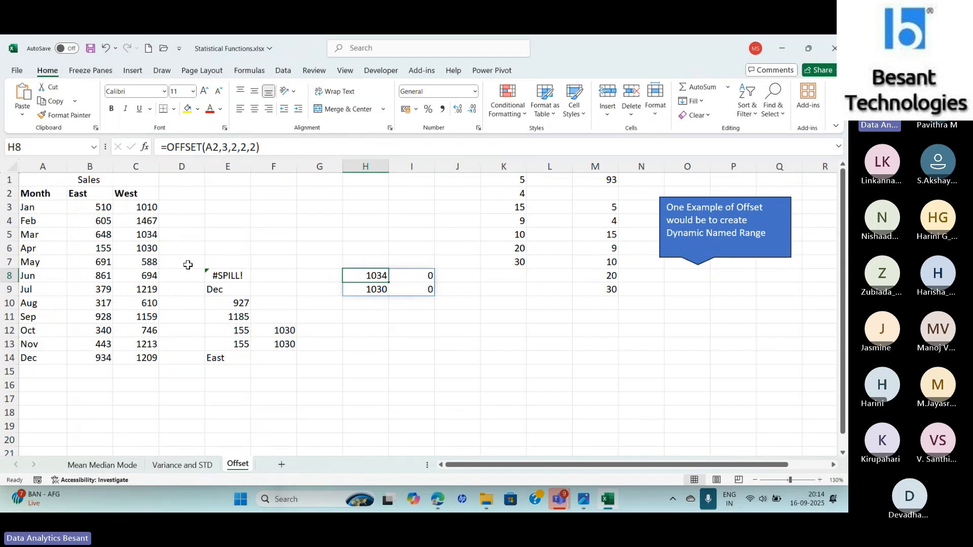
left_click(257, 147)
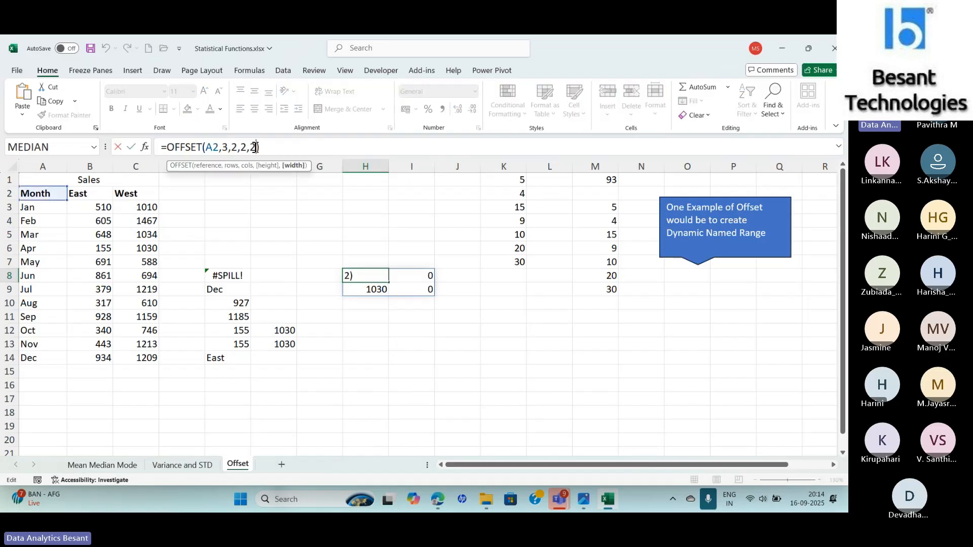
key("BackSpace")
type("1")
key("Return")
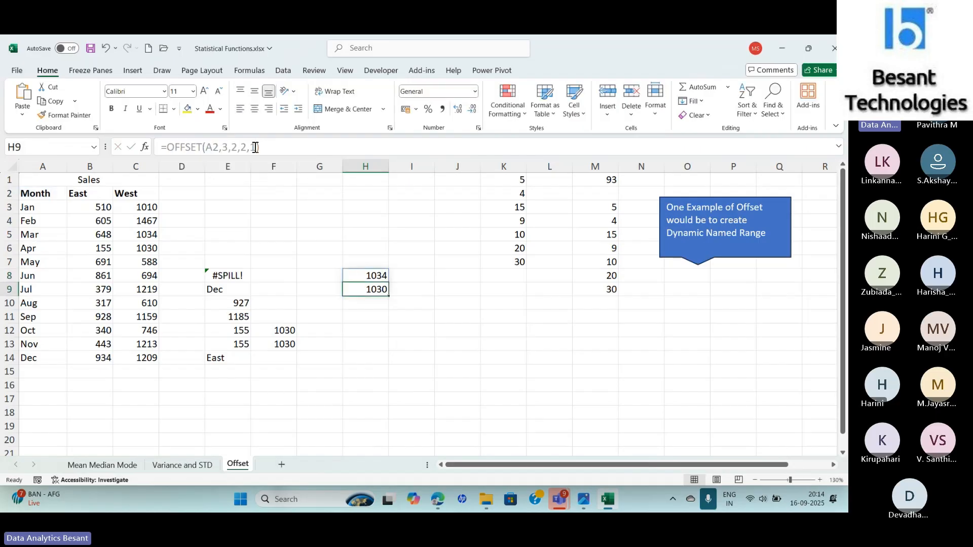
- Edit H8's formula to =OFFSET(A2,3,1,1,2), setting column offset 1, height 1 and width 2
key("Up")
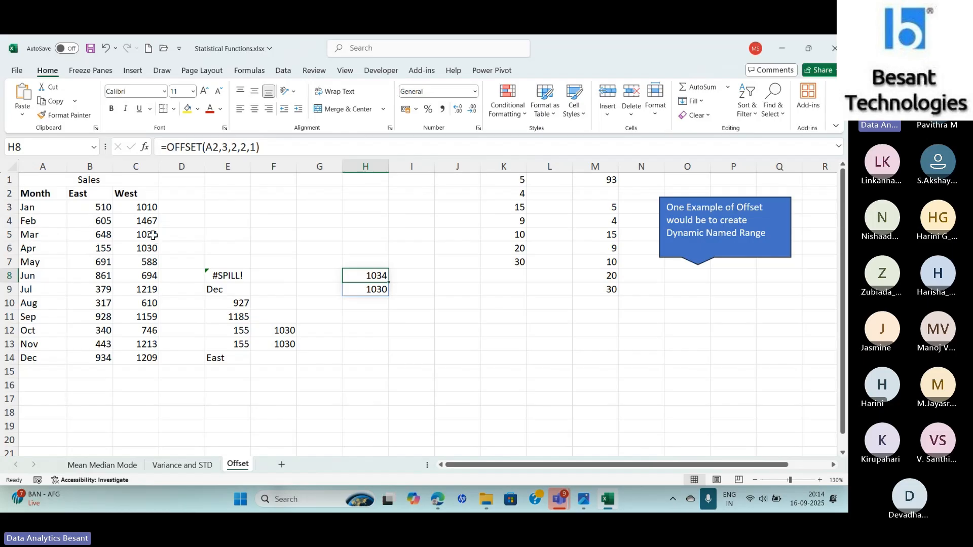
left_click(237, 147)
key("BackSpace")
type("1")
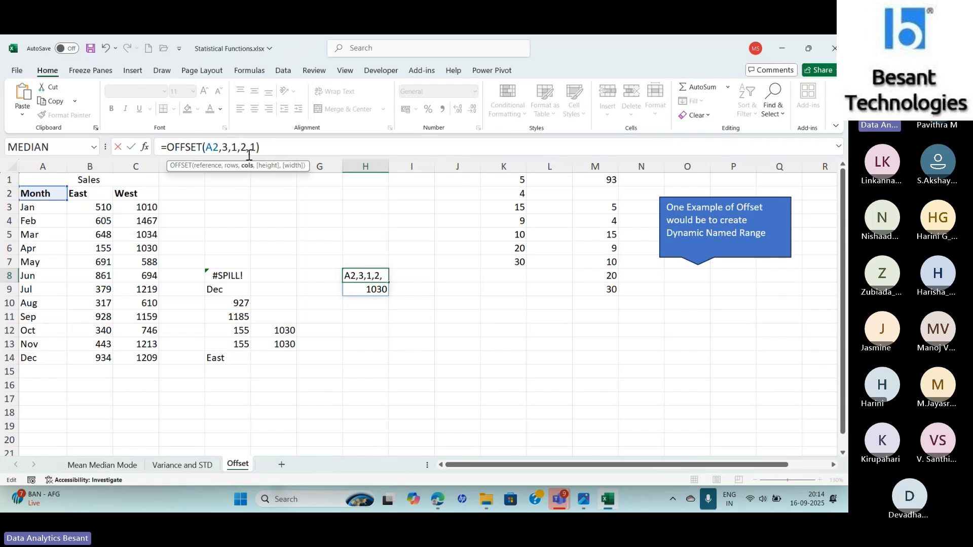
left_click(246, 146)
key("BackSpace")
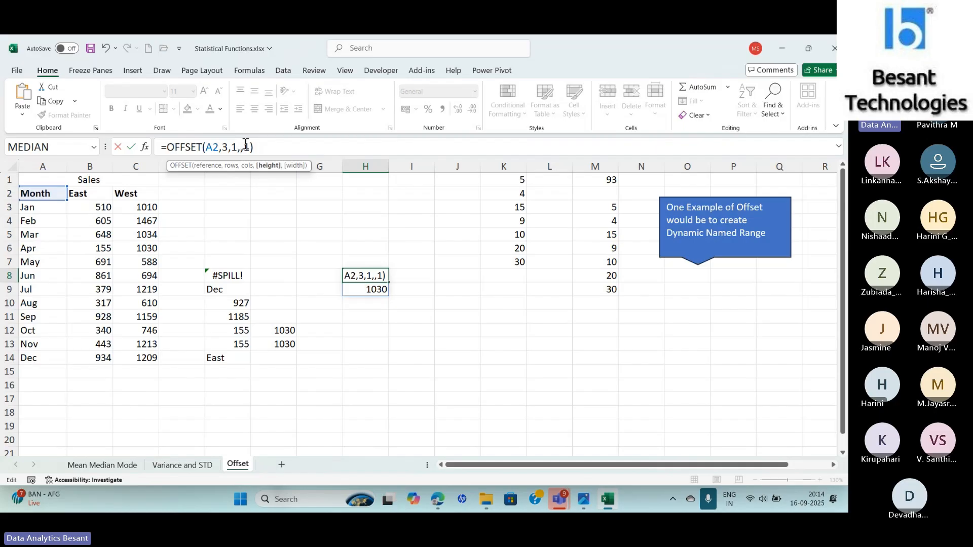
type("1")
key("Right")
key("Right")
key("BackSpace")
type("2")
key("Return")
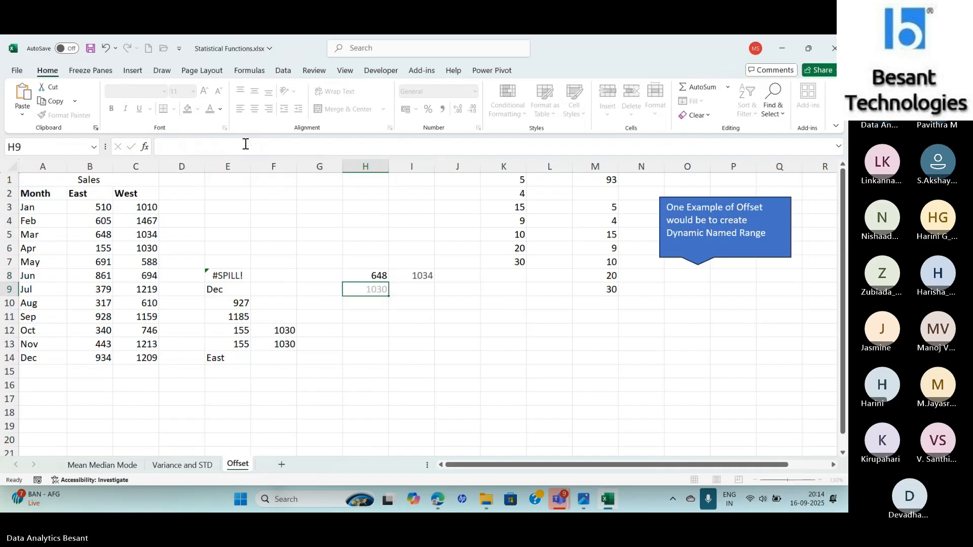
- Wrap H8's formula in SUM, giving =SUM(OFFSET(A2,3,1,1,2))
key("Up")
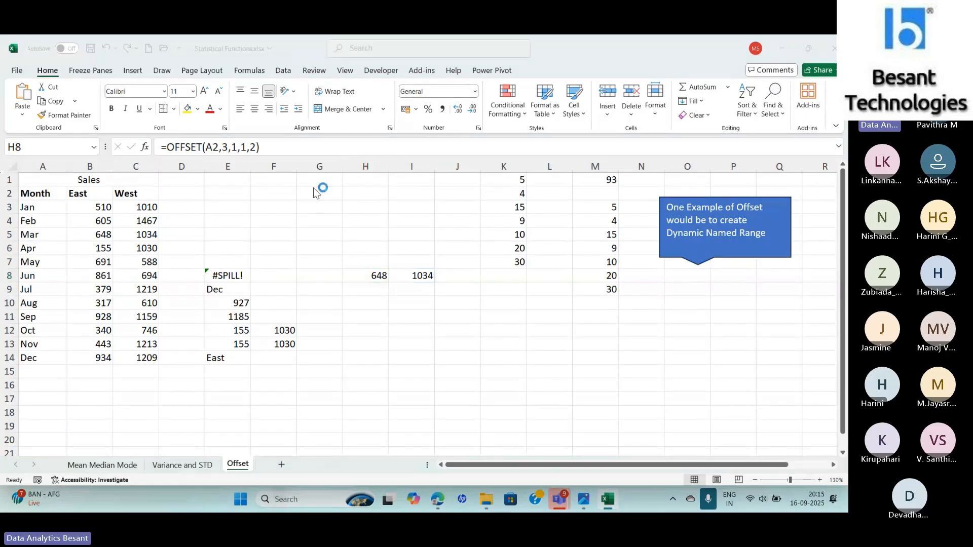
key("alt+Tab")
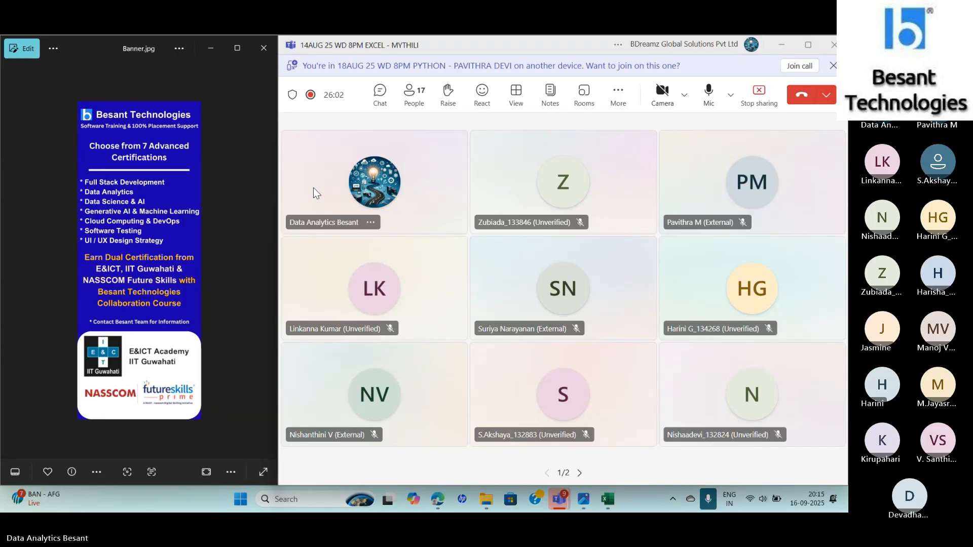
key("alt+Tab")
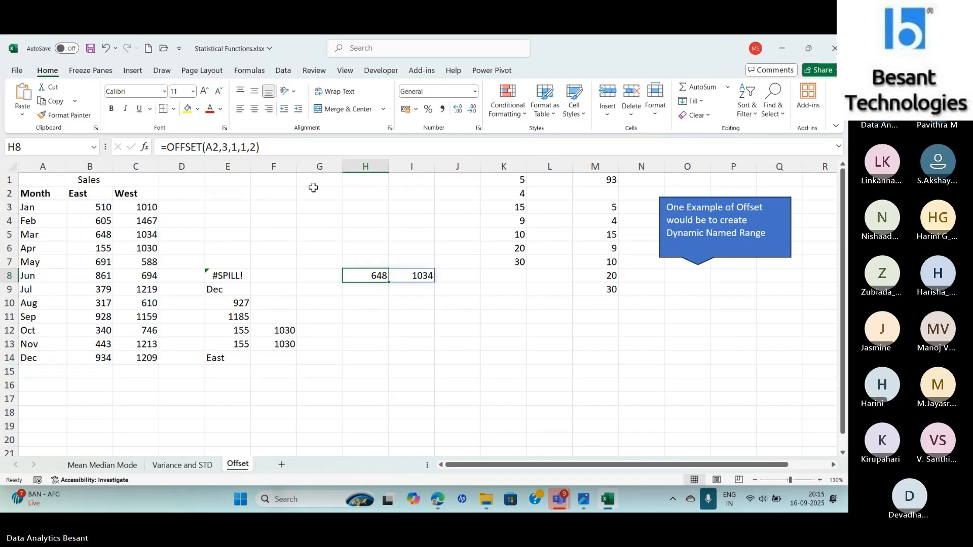
left_click(168, 146)
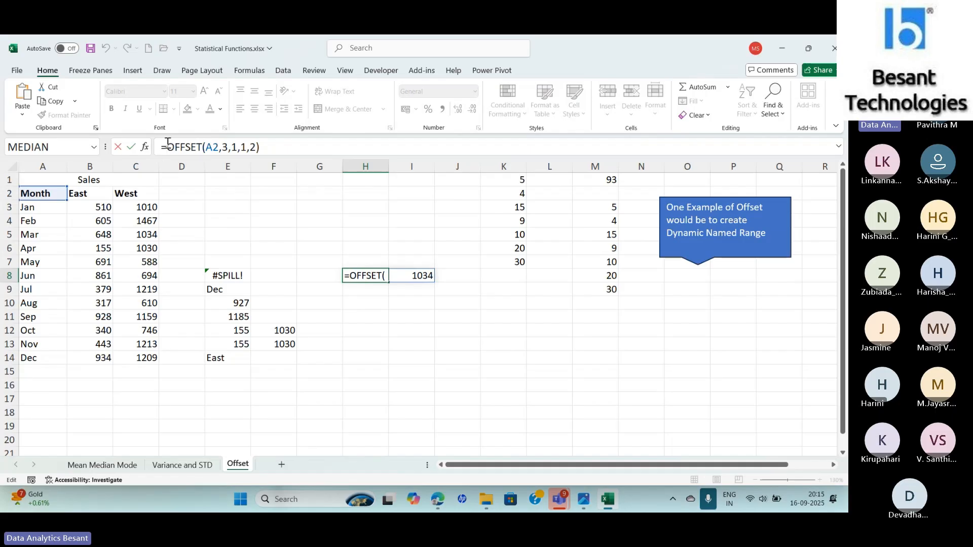
type("SUM(")
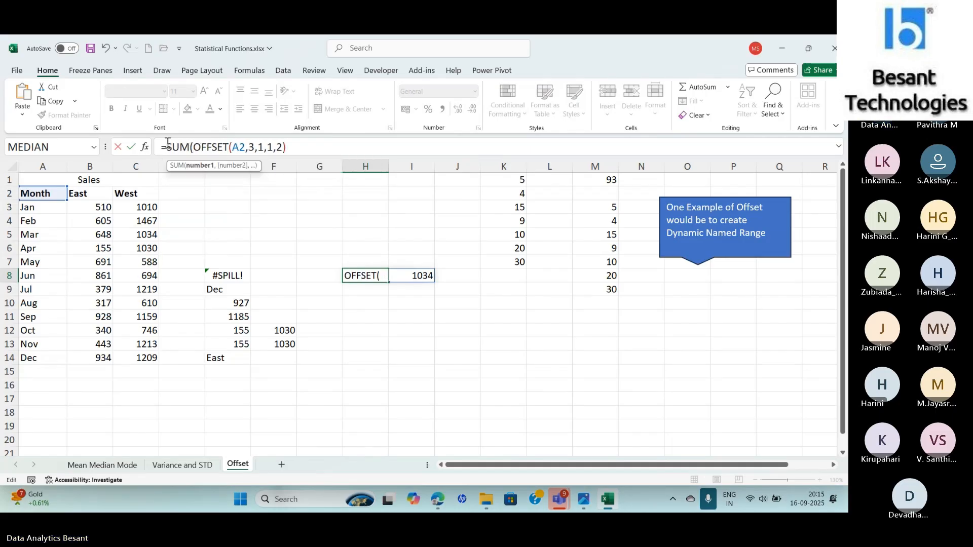
key("End")
type(")")
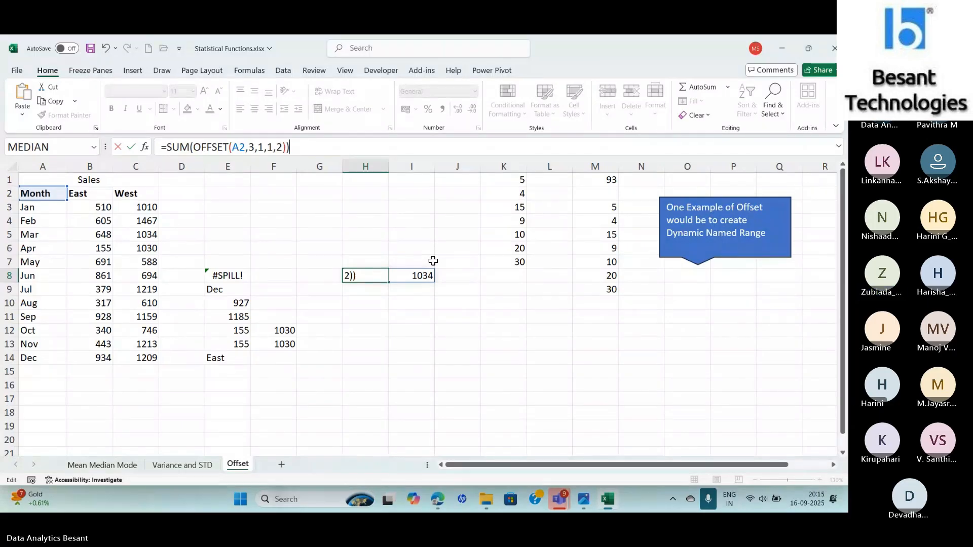
key("Return")
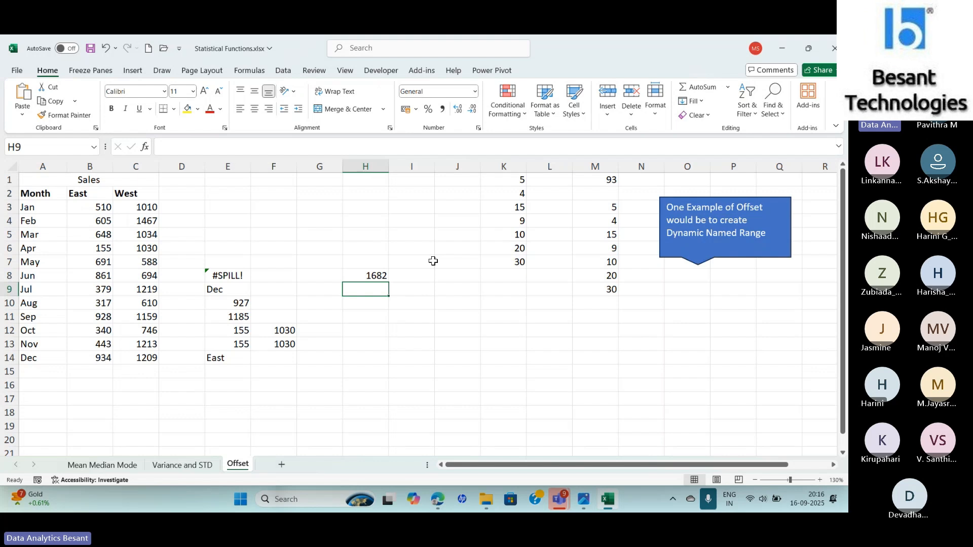
- Change the row offset in H8's SUM formula to 5 and select May's East and West sales to check the total
left_click(373, 279)
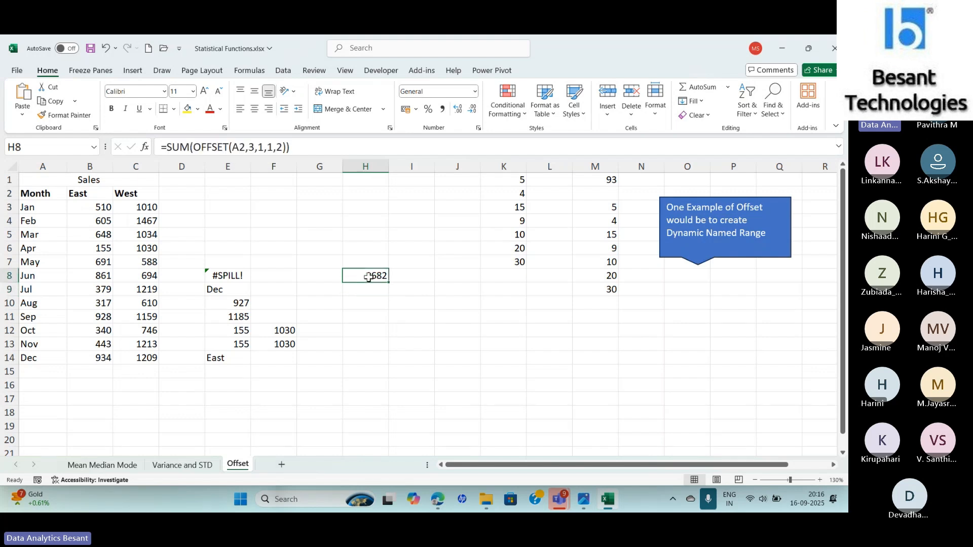
left_click(252, 147)
key("Delete")
type("5")
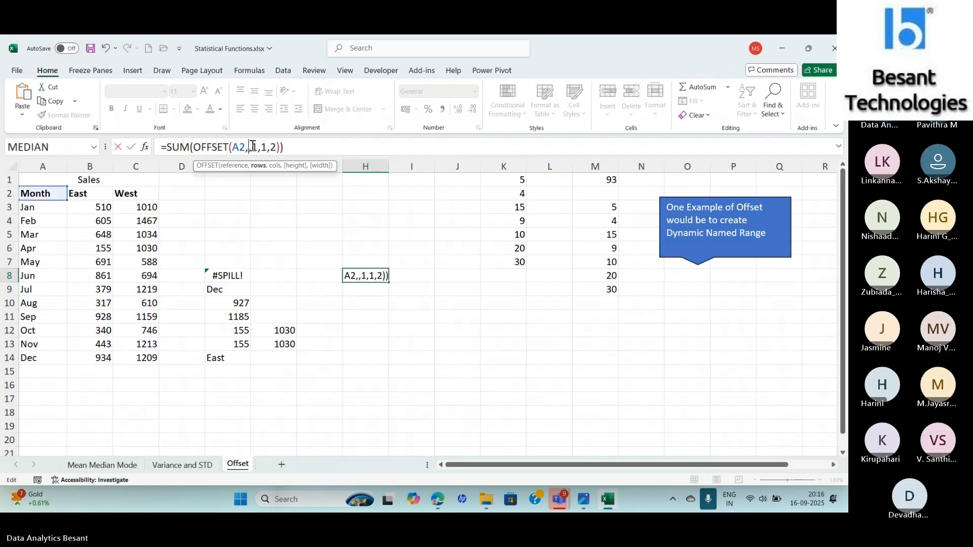
key("ctrl+Return")
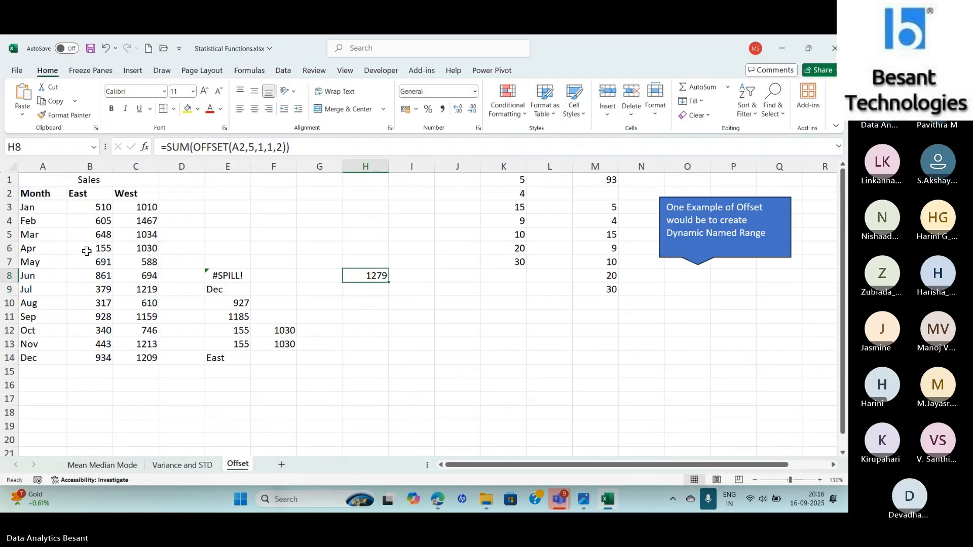
left_click_drag(87, 262, 133, 262)
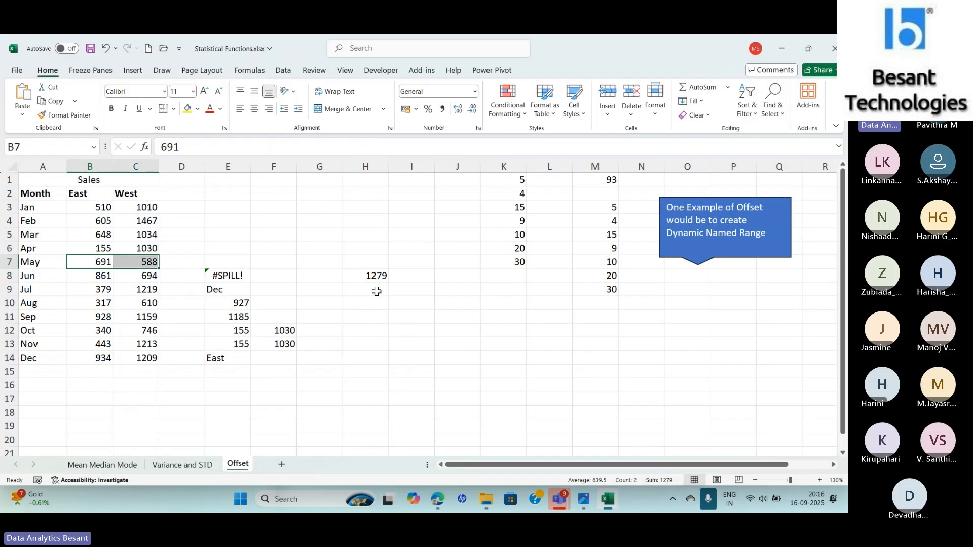
left_click(366, 277)
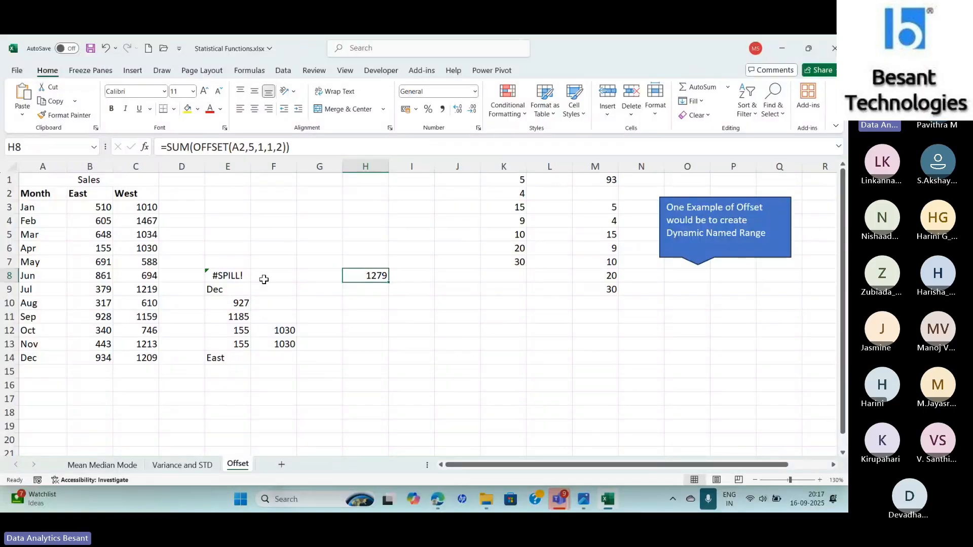
- Edit E8's formula to =OFFSET(A2,3,2,1,), setting height 1 and leaving width empty
left_click(237, 276)
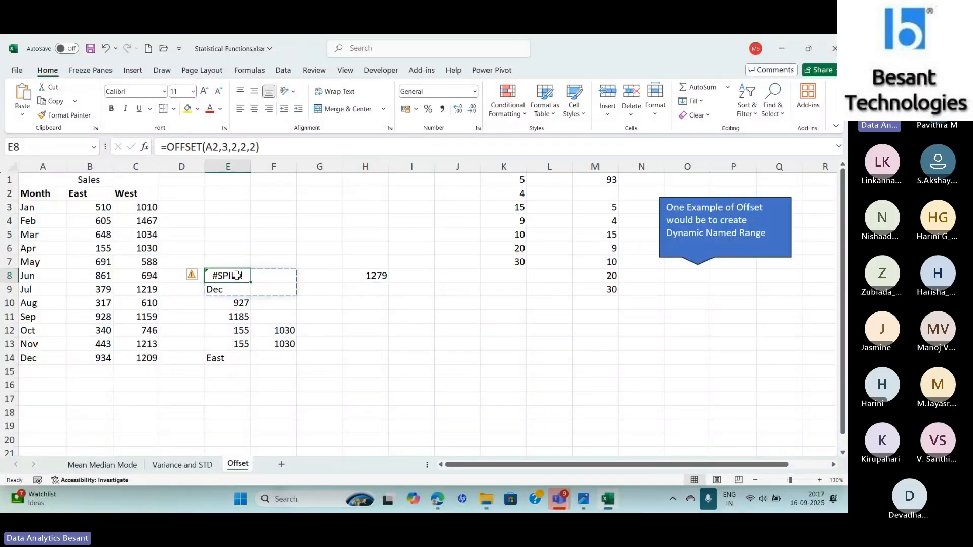
left_click(257, 147)
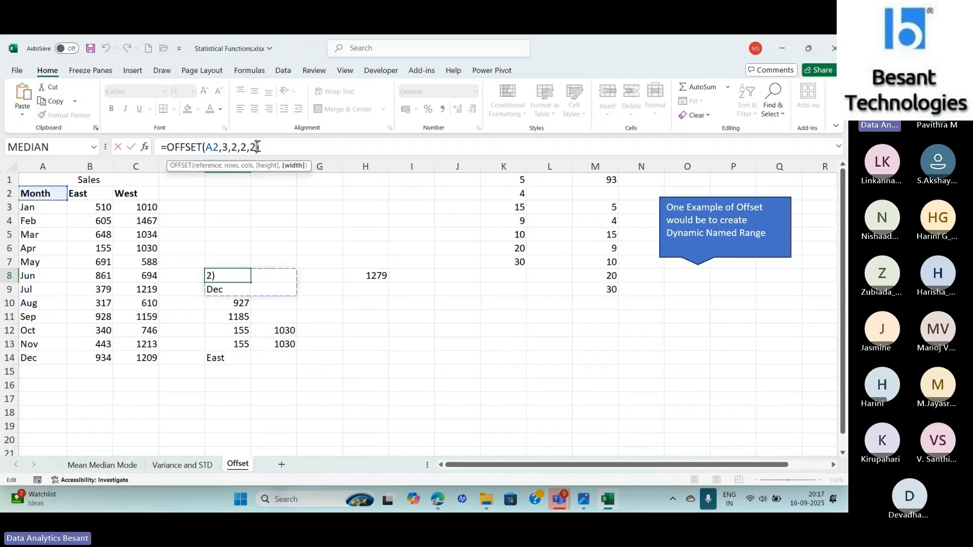
key("BackSpace")
key("Left")
key("BackSpace")
type("1")
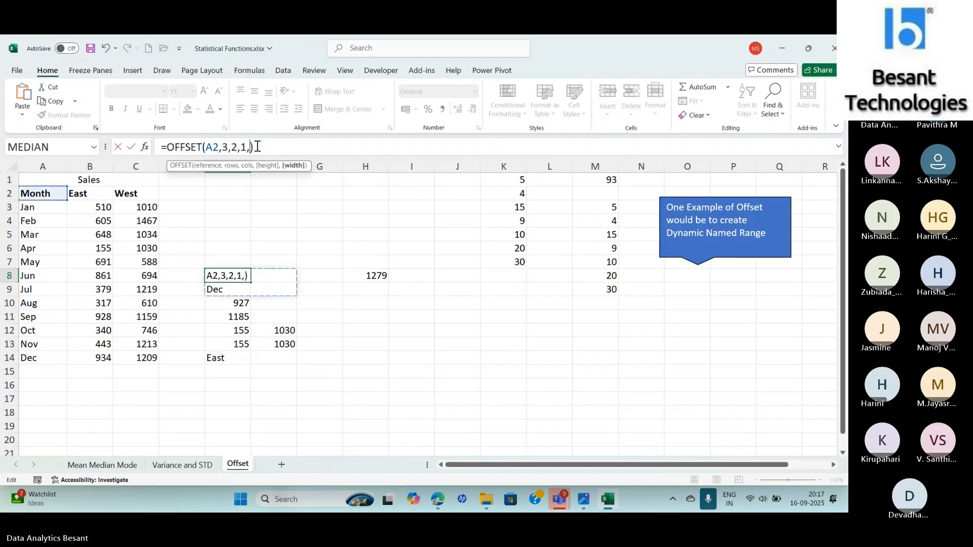
key("Return")
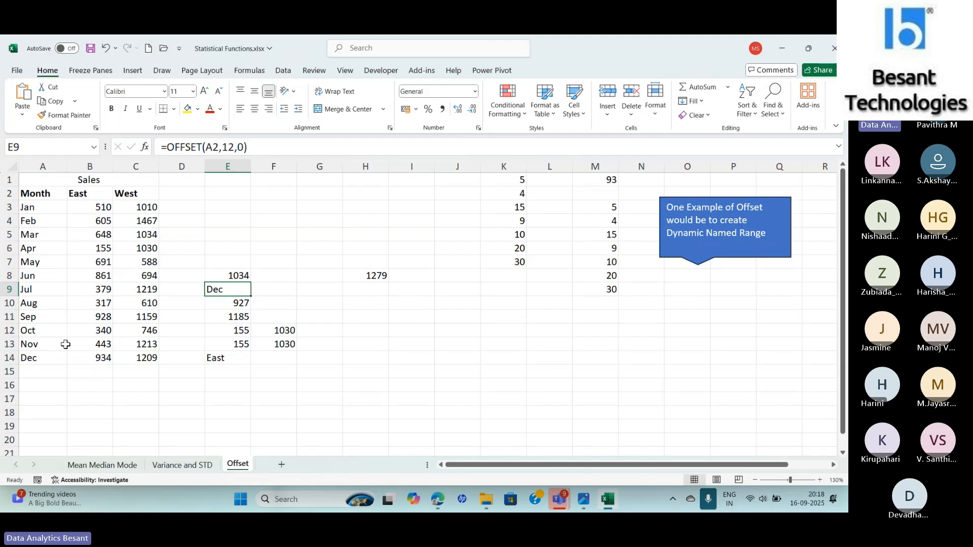
- Examine the SUM and OFFSET formulas in cells E10, H8 and E11
key("Down")
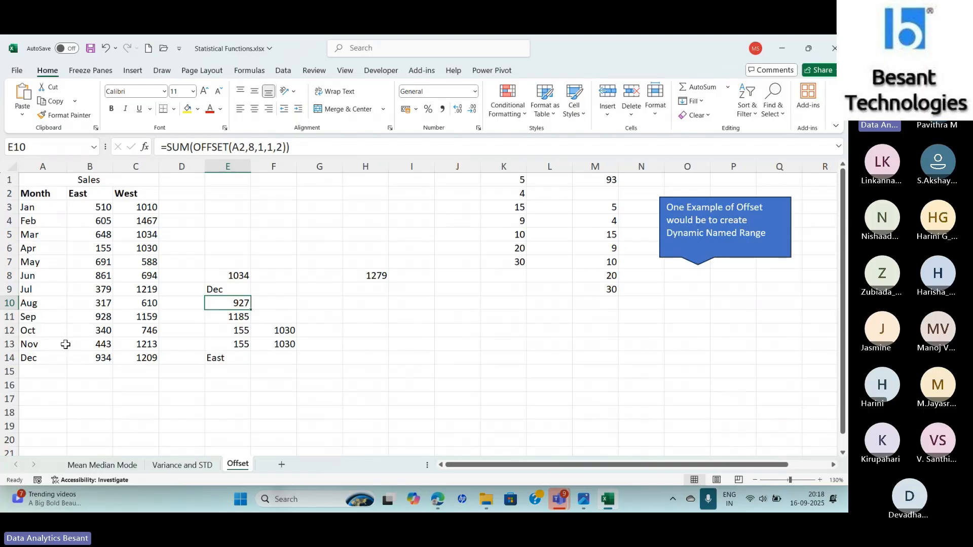
key("Up")
key("Up")
key("Right")
key("Right")
key("Right")
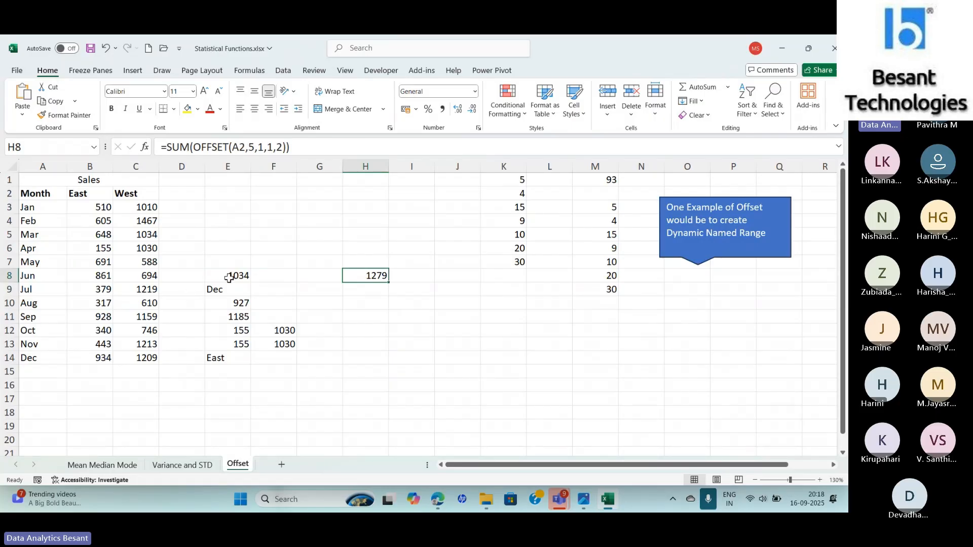
left_click(227, 306)
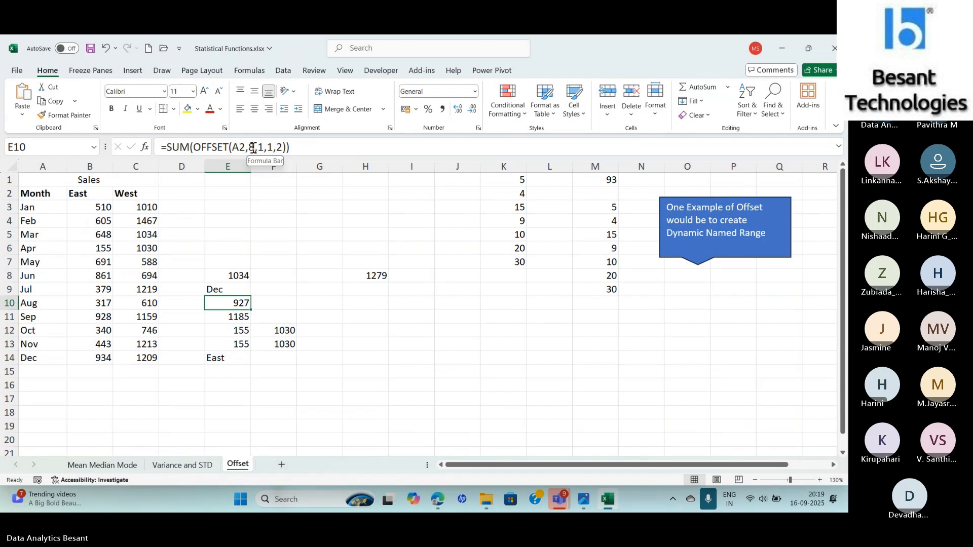
key("Down")
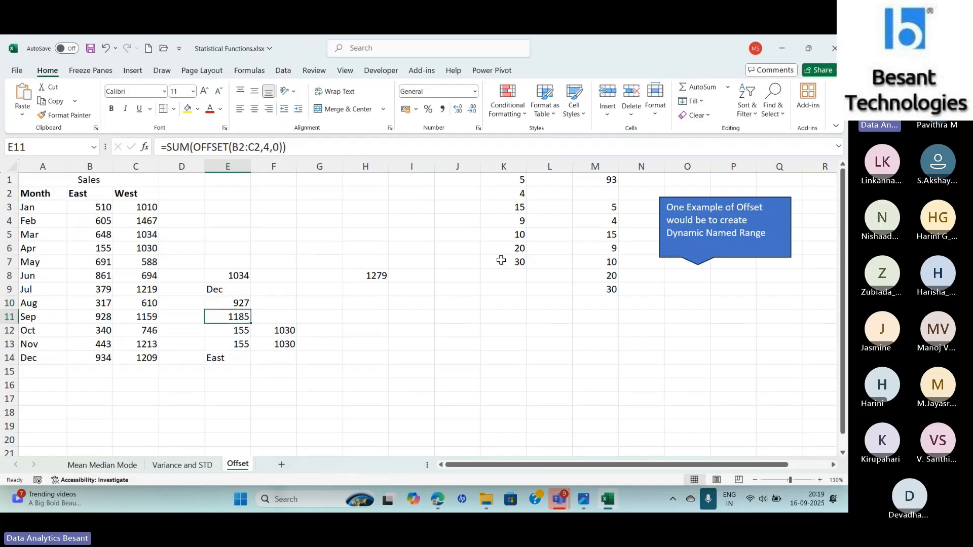
key("Up")
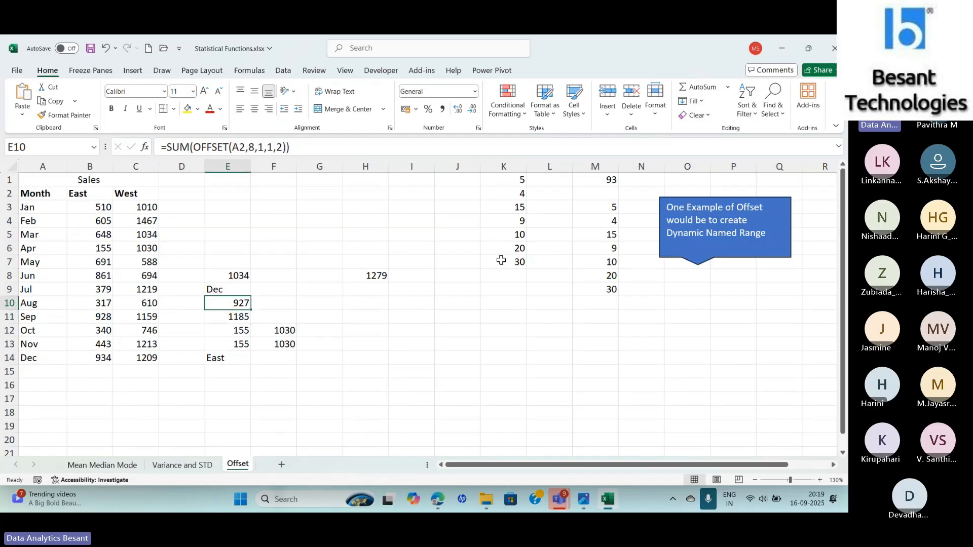
key("Down")
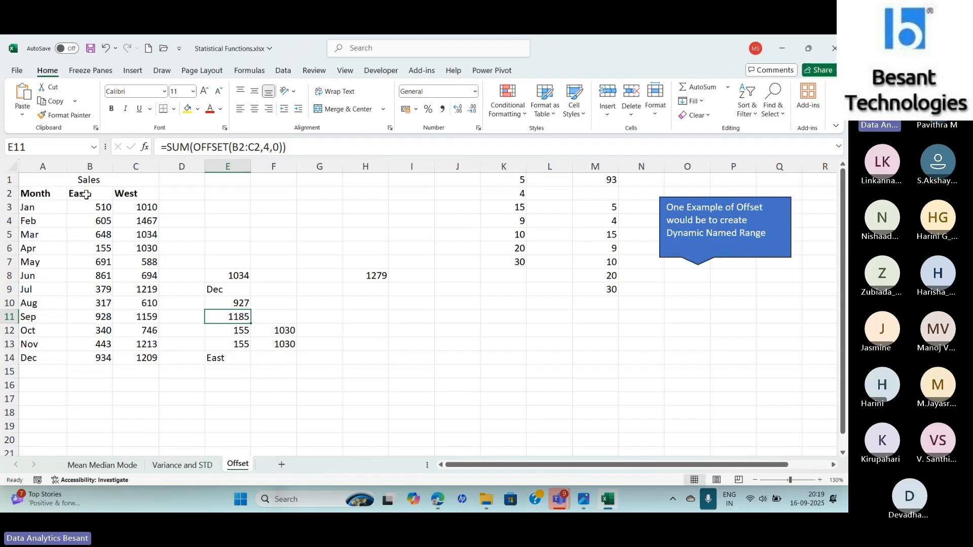
- Select the East and West headers and the range B2:C6 to illustrate the range E11's OFFSET formula covers
left_click_drag(80, 193, 119, 193)
left_click(230, 317)
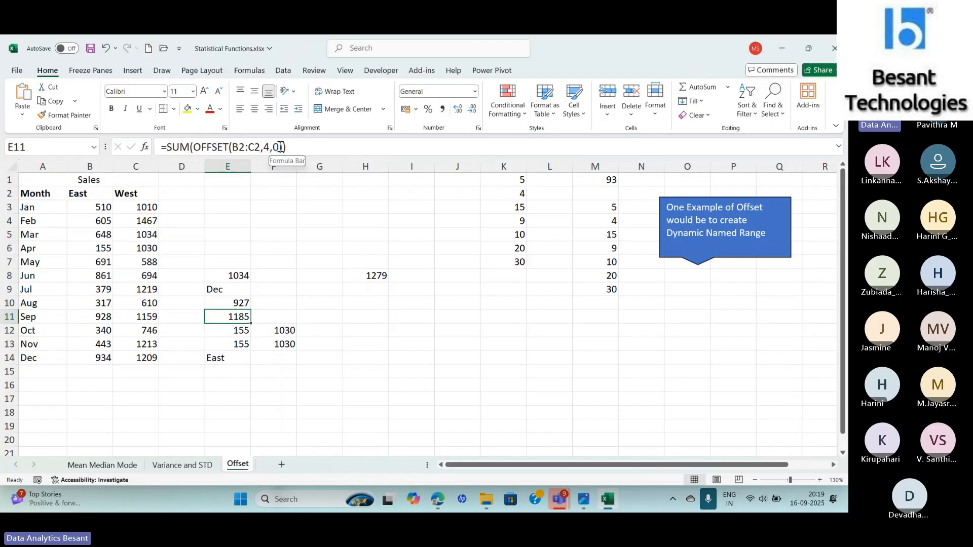
left_click_drag(86, 195, 144, 192)
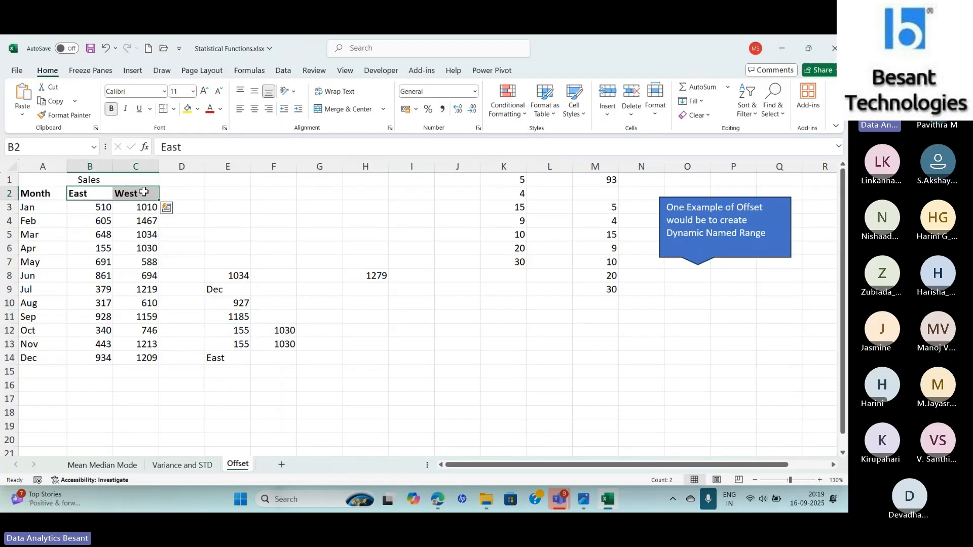
left_click(111, 193)
left_click_drag(113, 193, 221, 245)
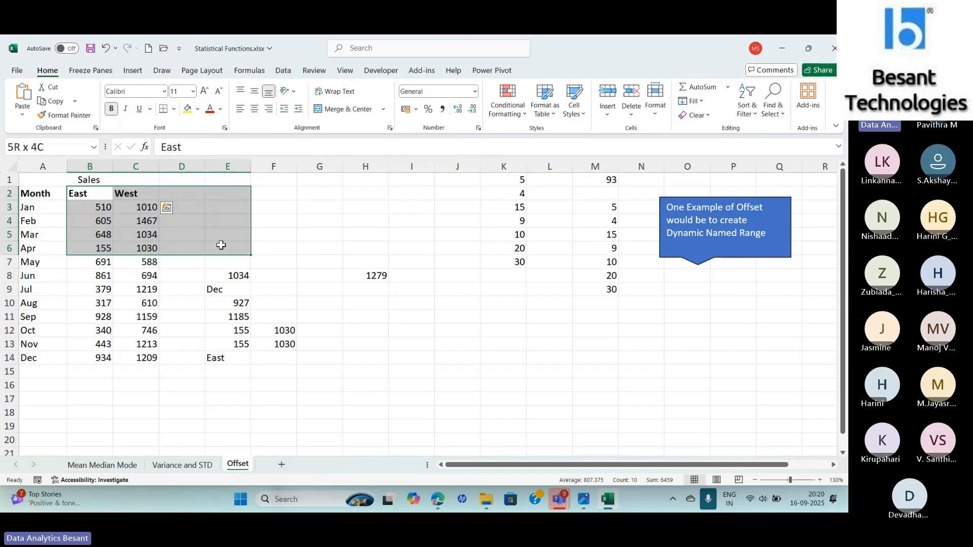
left_click_drag(221, 245, 151, 246)
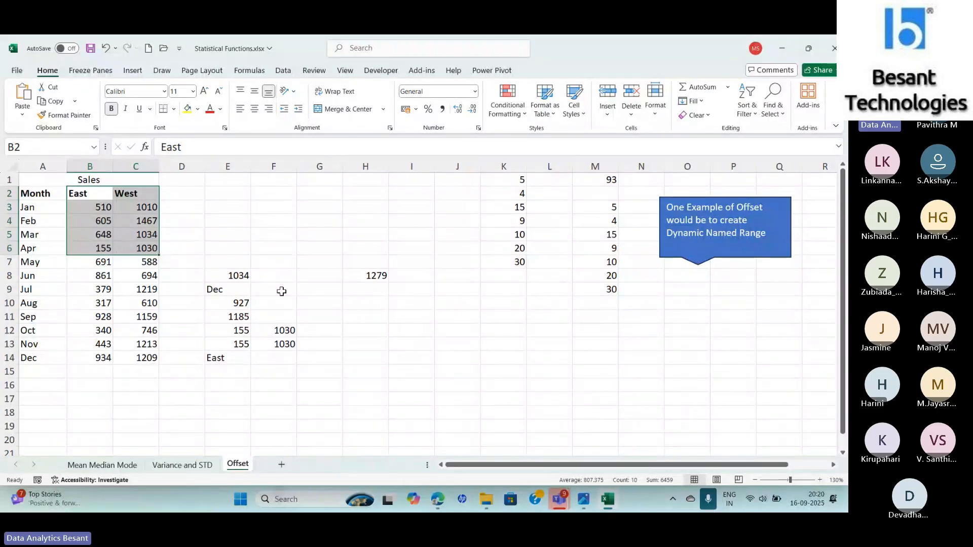
- Remove the SUM wrapper from E11's formula, leaving =OFFSET(B2:C2,4,0) entered as an array formula
left_click(214, 318)
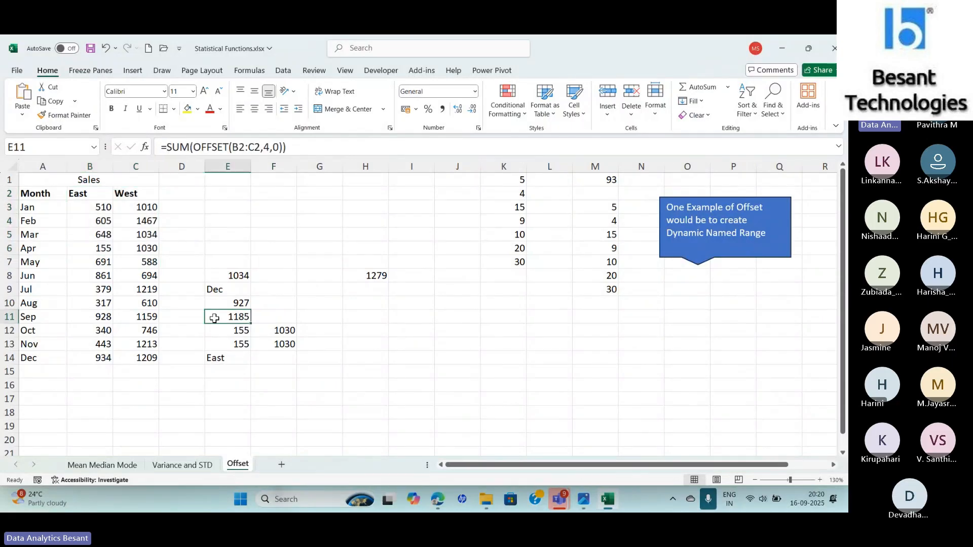
left_click(193, 148)
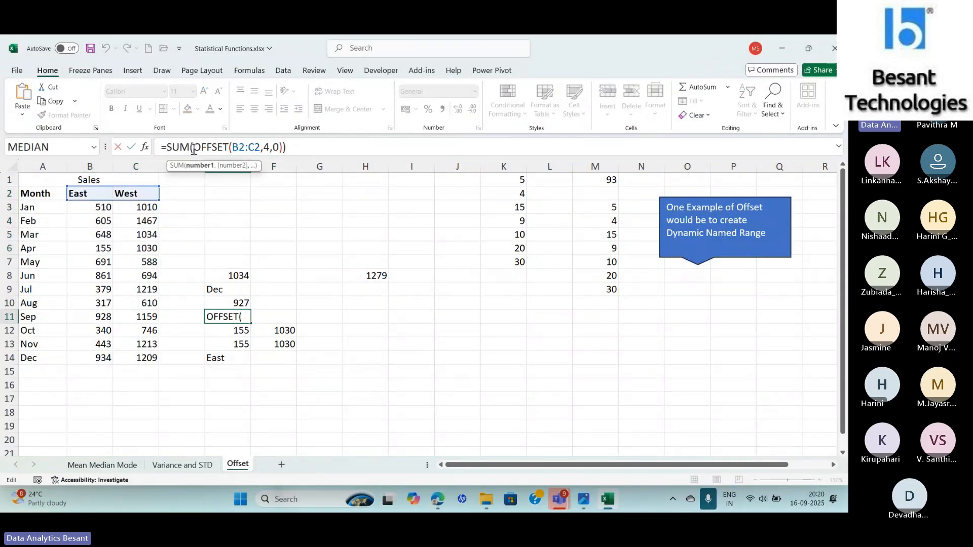
key("BackSpace")
key("BackSpace")
key("BackSpace")
key("BackSpace")
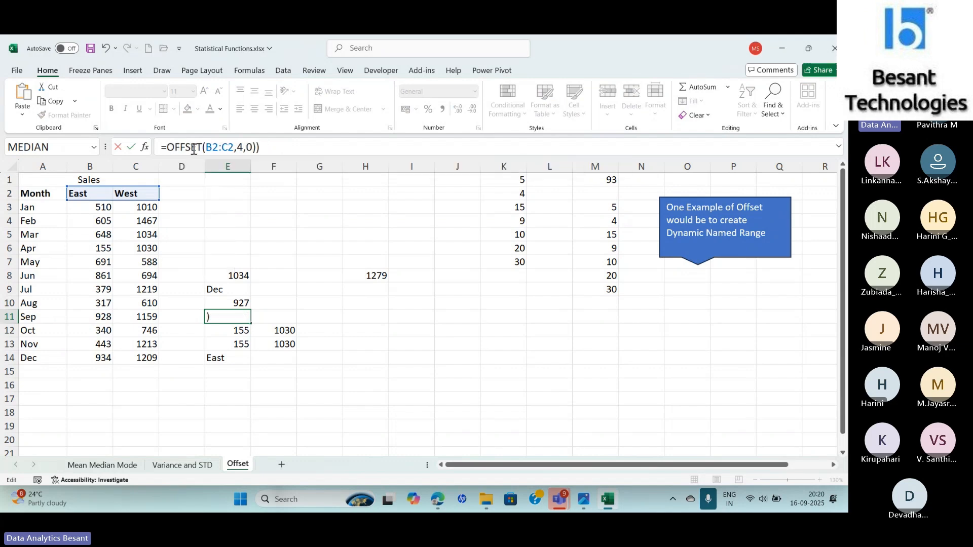
key("End")
key("BackSpace")
key("ctrl+shift+Return")
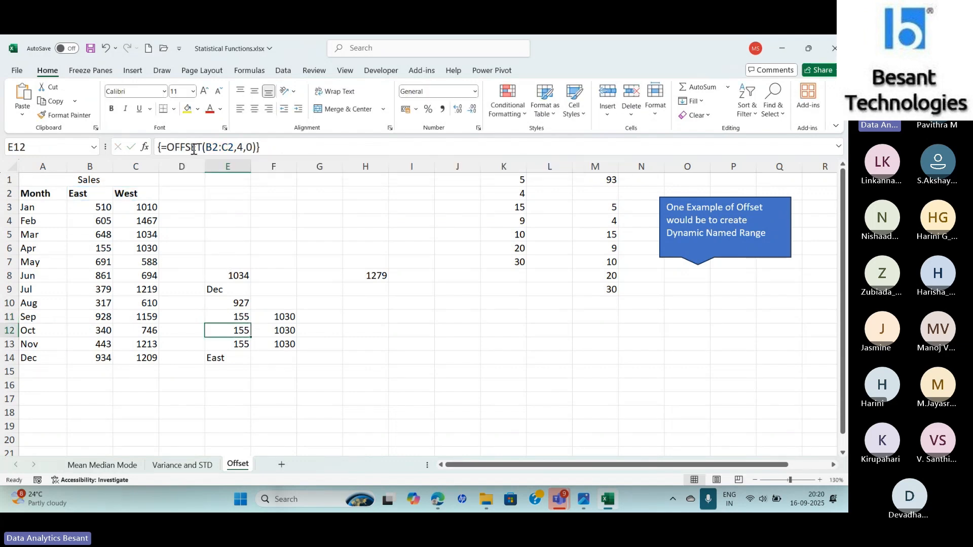
- Change the row offset in E11's OFFSET formula to 5 using the Function Arguments dialog
key("Down")
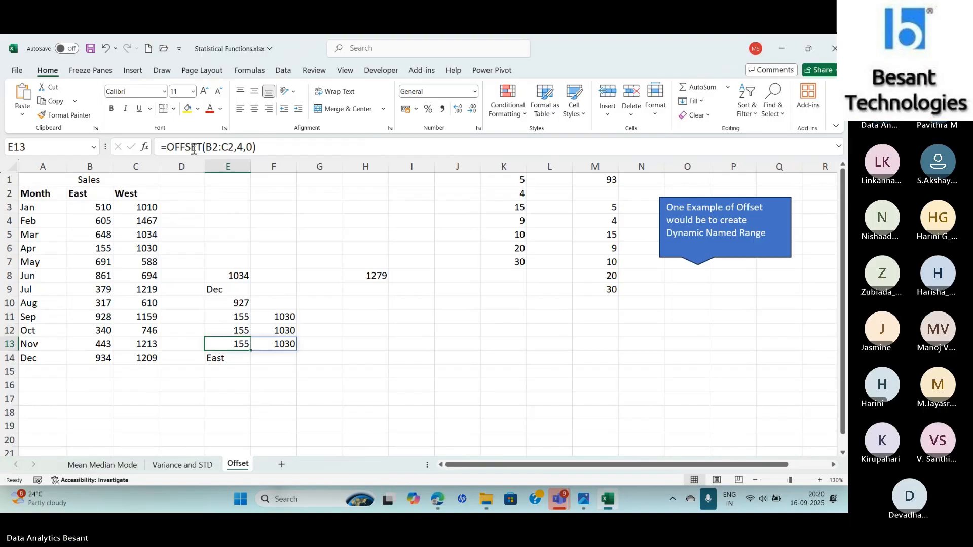
key("Up")
key("Up")
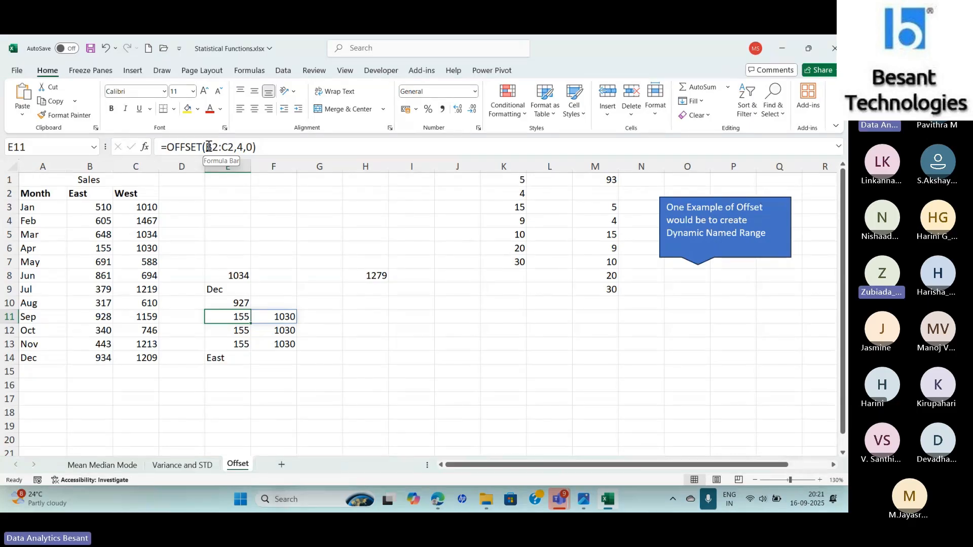
left_click(145, 147)
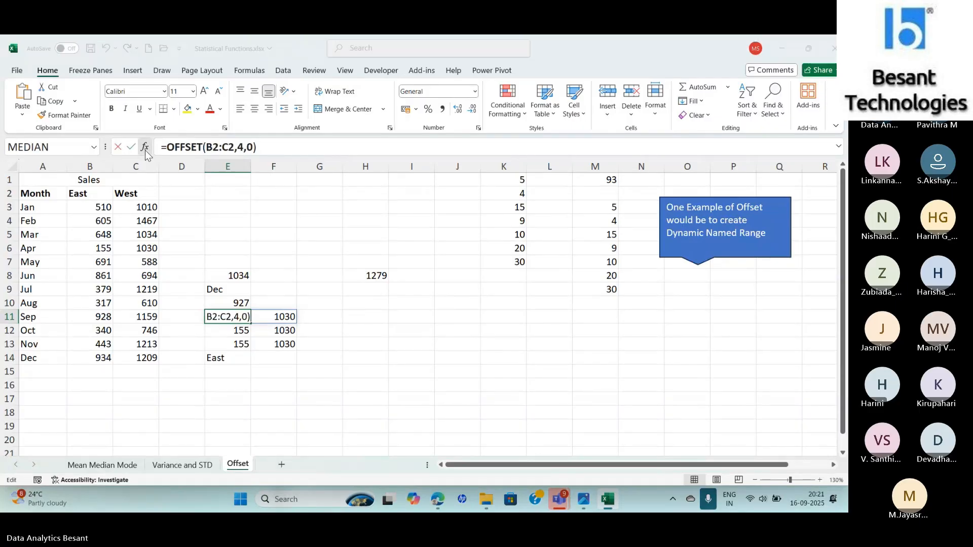
left_click(359, 253)
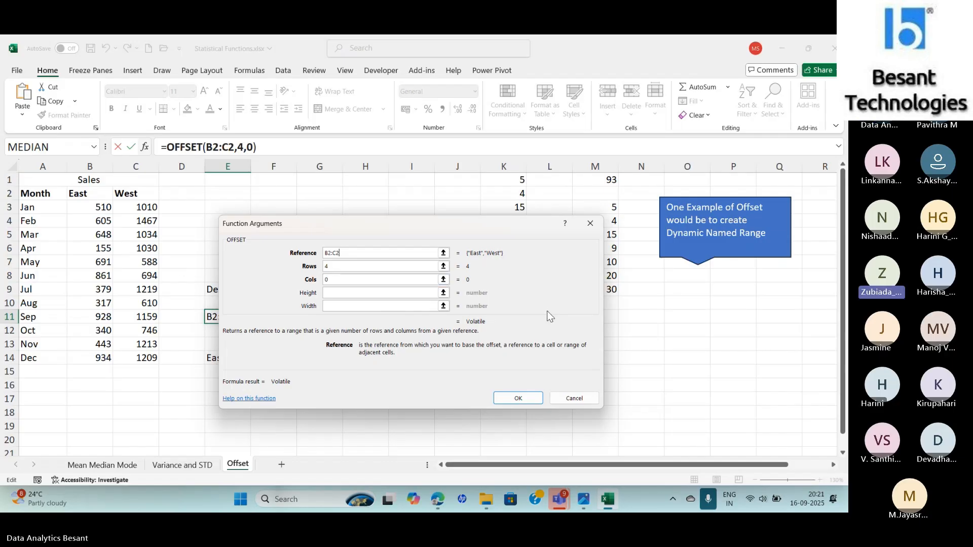
left_click(347, 267)
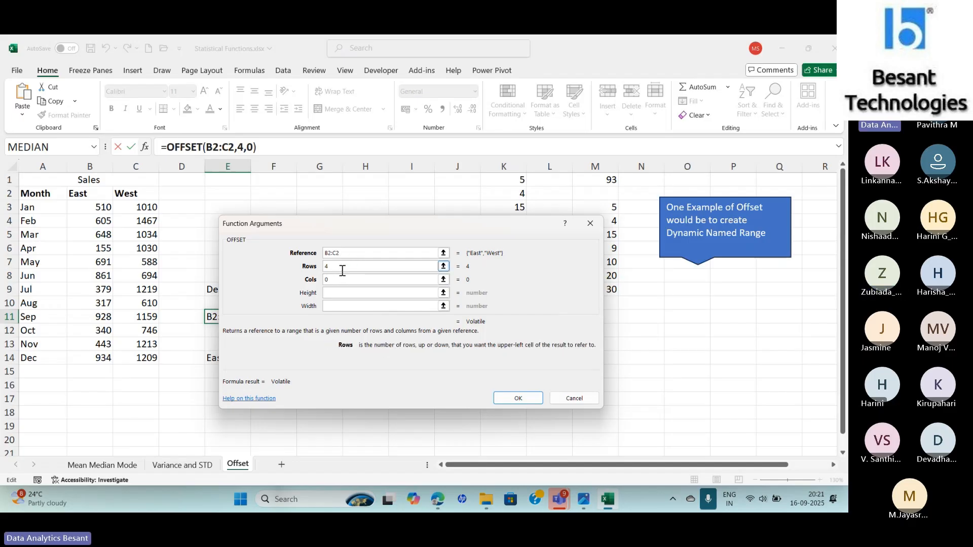
key("BackSpace")
type("5")
key("Return")
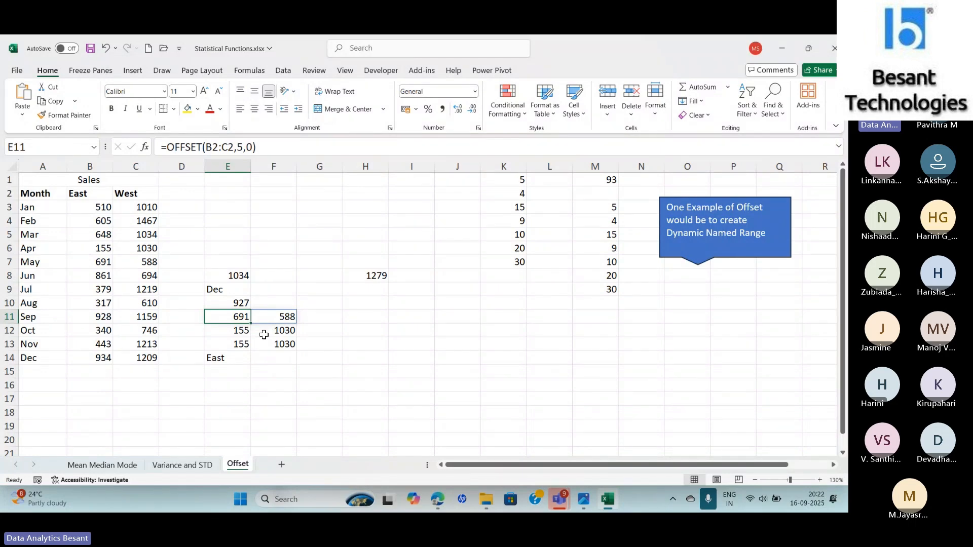
- Try typing curly braces around E11's formula to make it an array formula, then remove them again
left_click(288, 149)
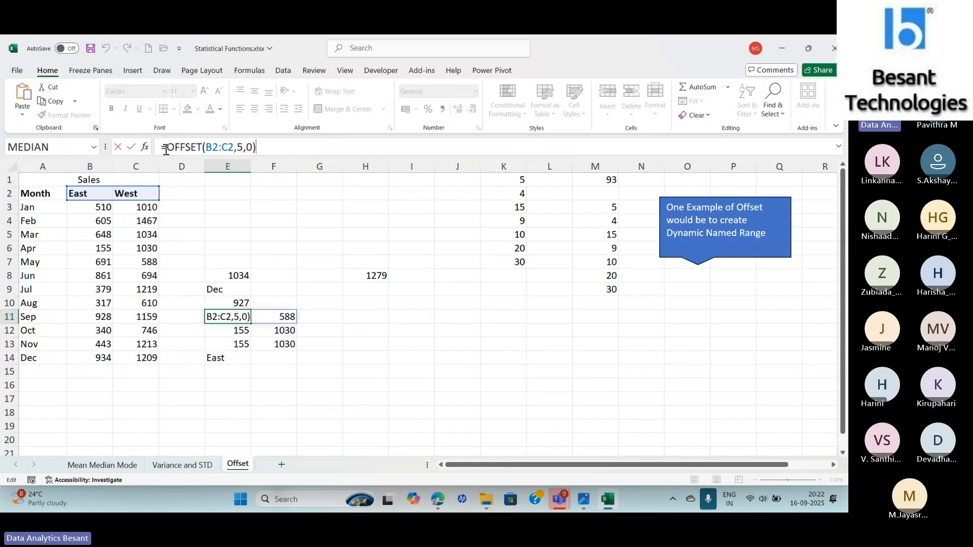
type("}")
left_click(162, 147)
type("{")
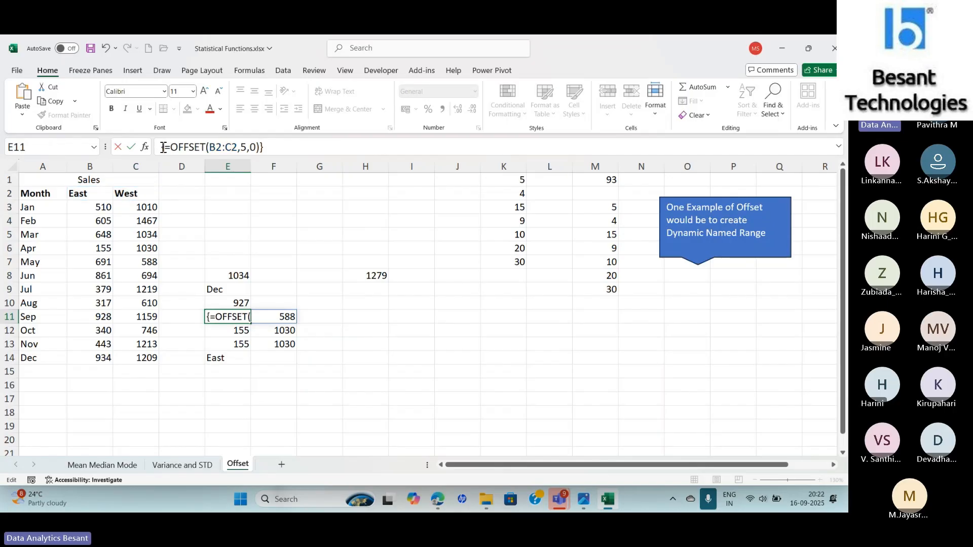
key("Return")
key("Up")
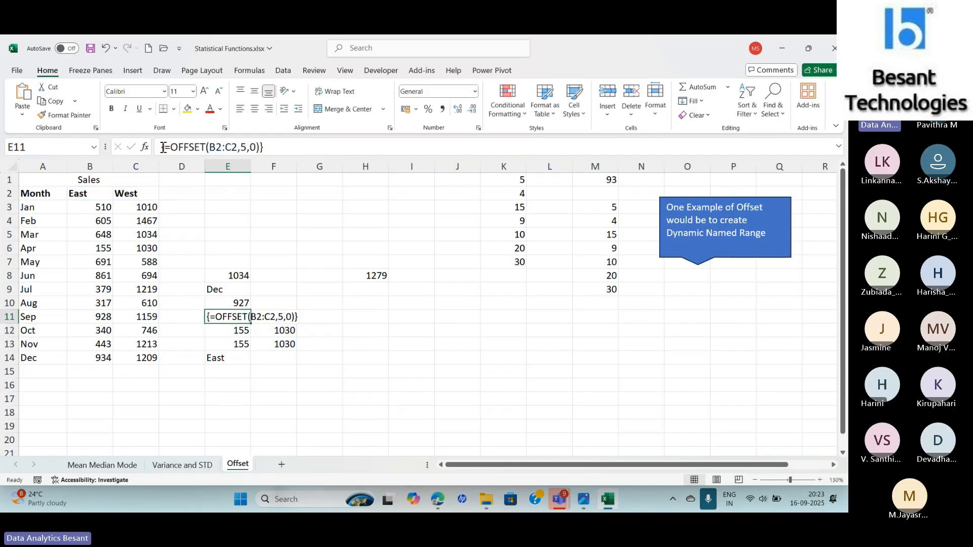
left_click(283, 146)
key("BackSpace")
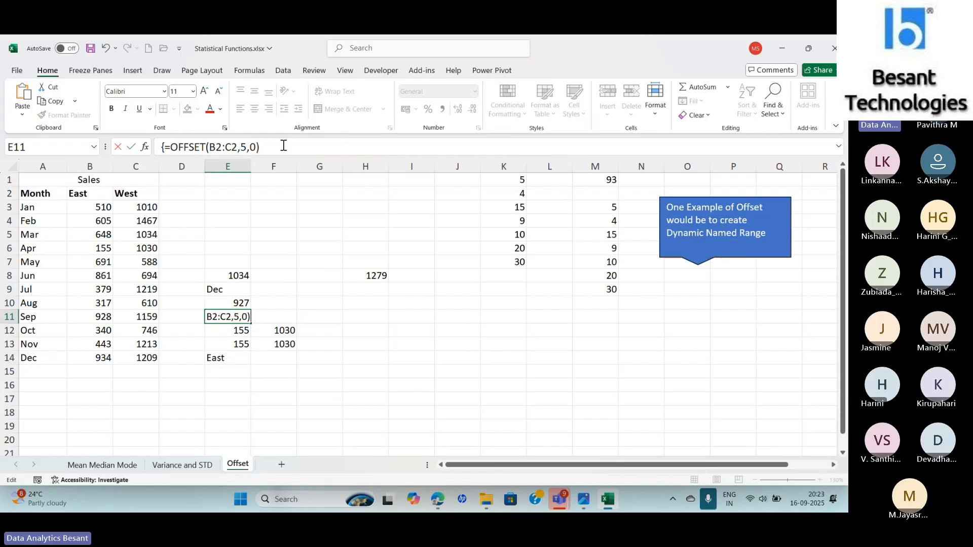
key("Home")
key("Delete")
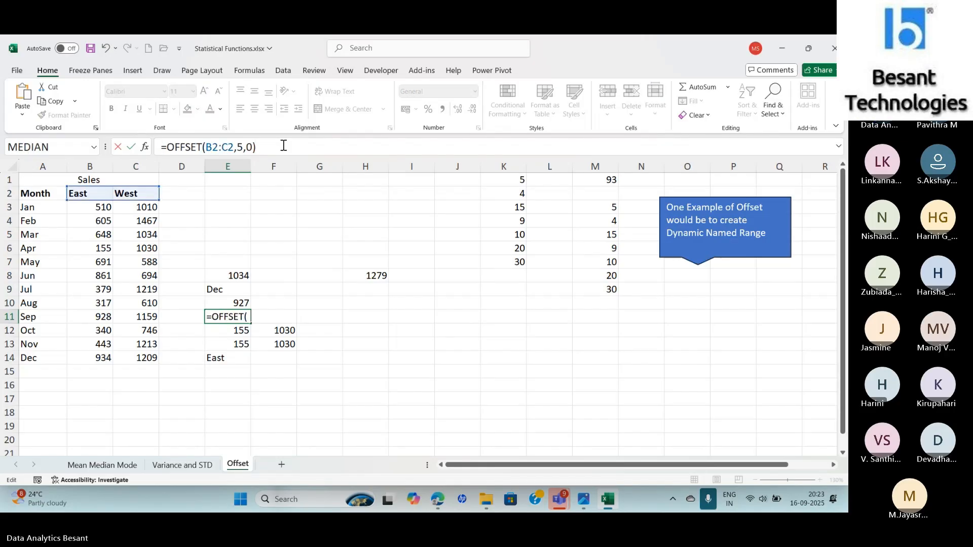
key("Return")
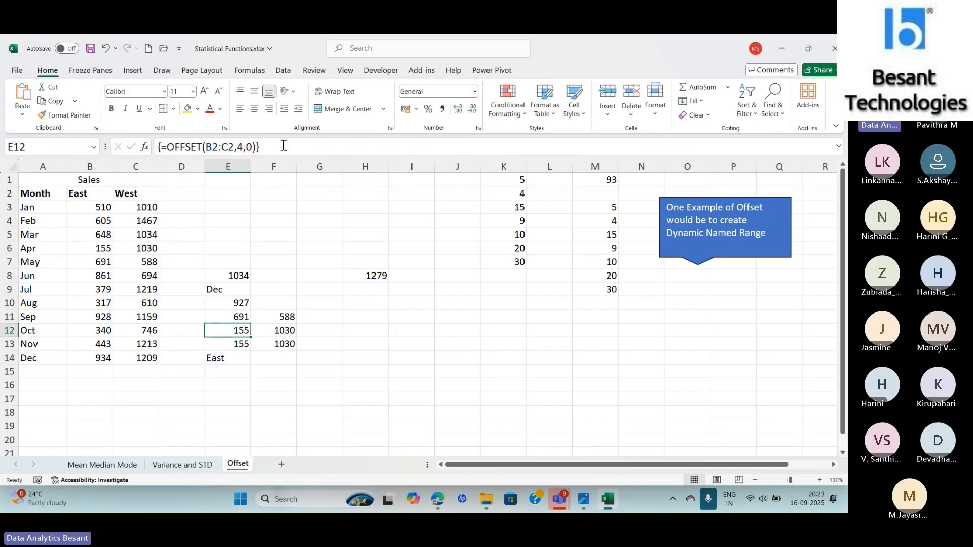
- Re-enter E11's =OFFSET(B2:C2,5,0) formula as an array formula
key("Up")
key("Down")
key("Up")
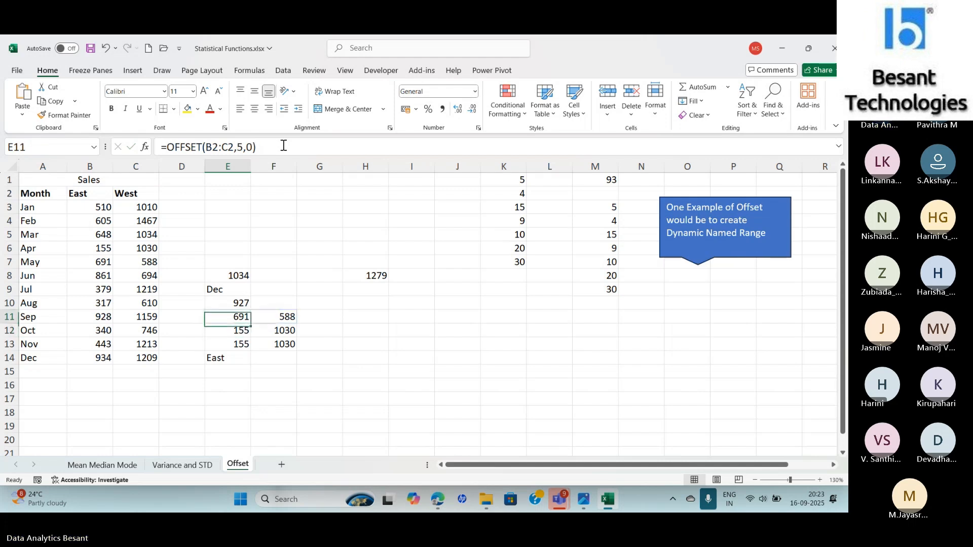
left_click(284, 145)
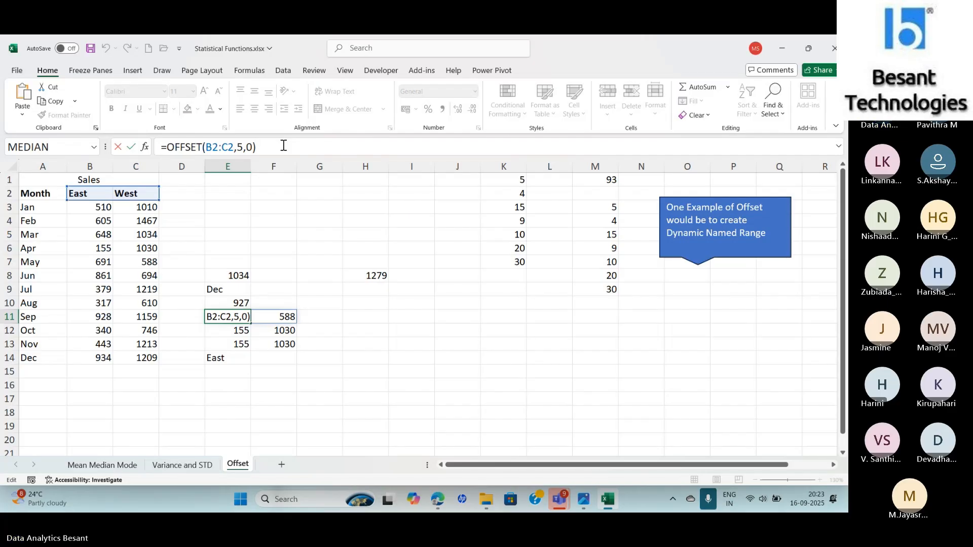
key("ctrl+shift+Return")
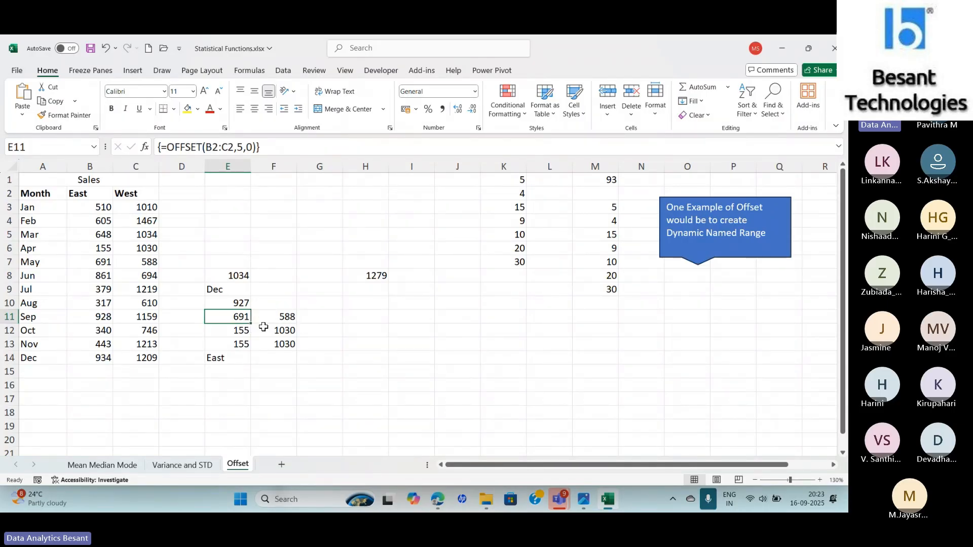
- Change the column offset in E14's formula to -2, giving =OFFSET(C14,-12,-2)
key("Down")
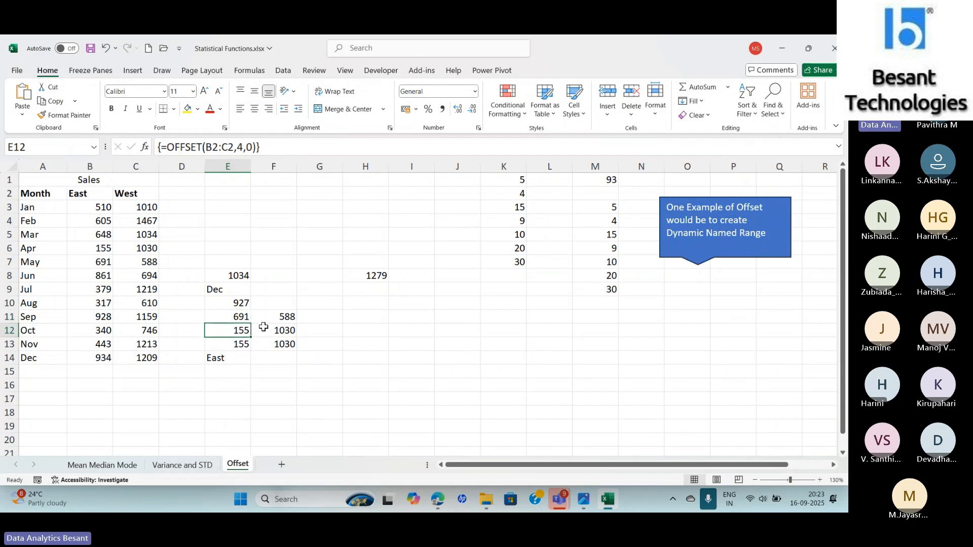
key("Down")
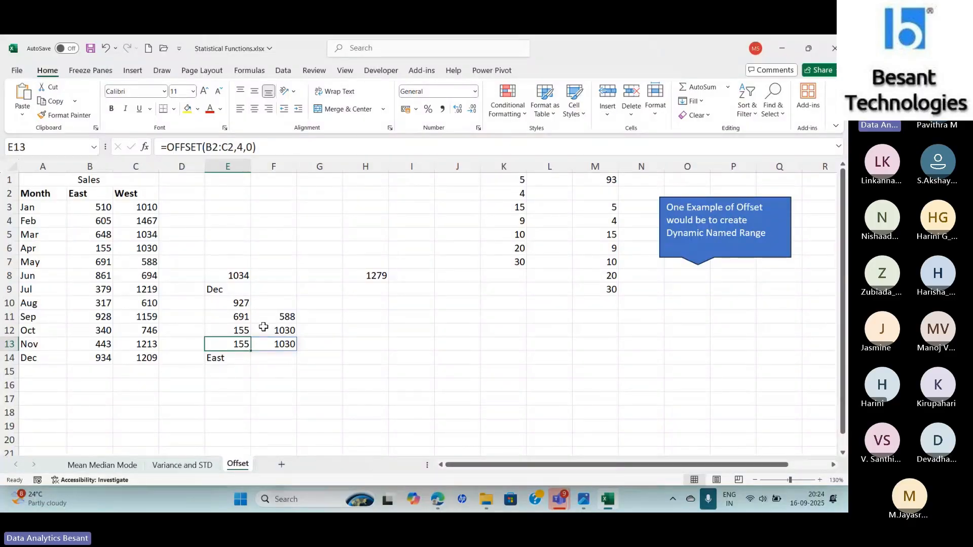
key("Down")
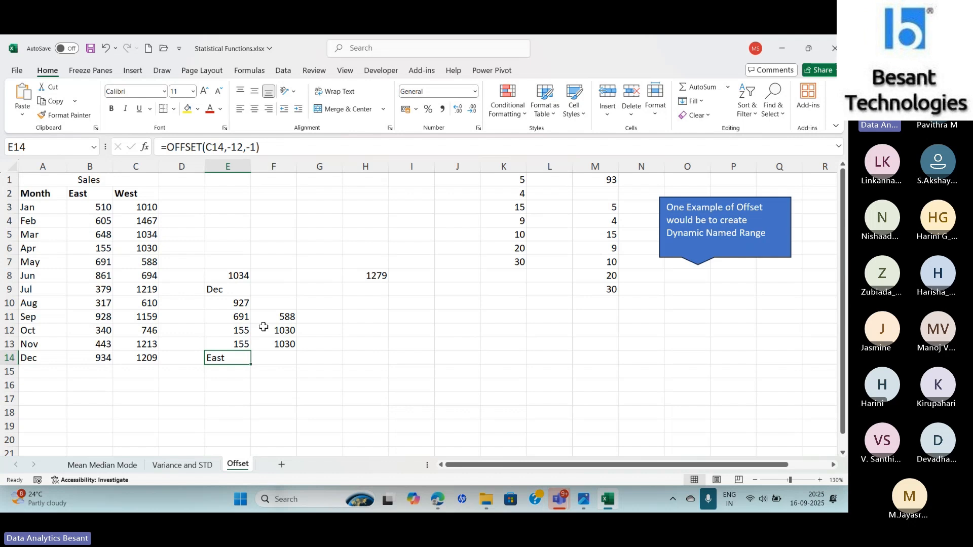
left_click(142, 358)
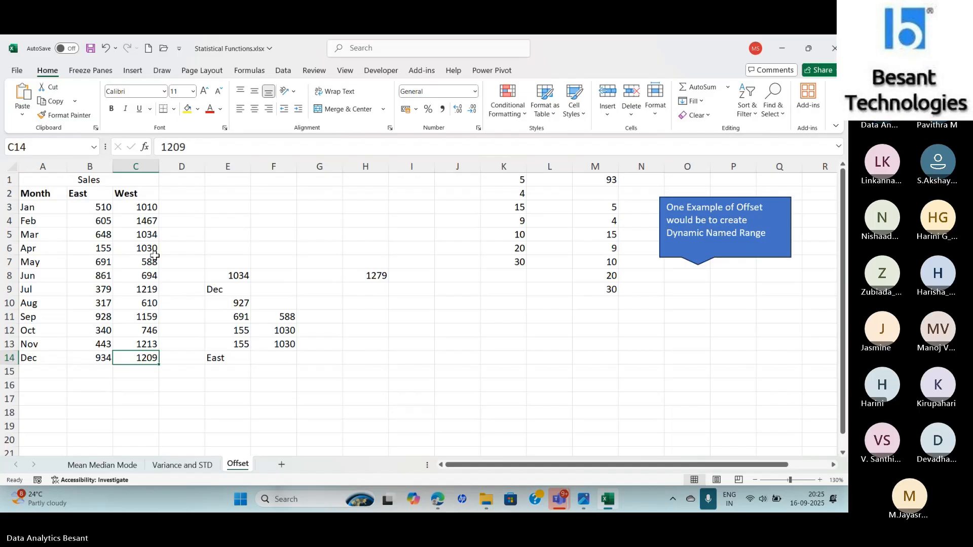
left_click(218, 359)
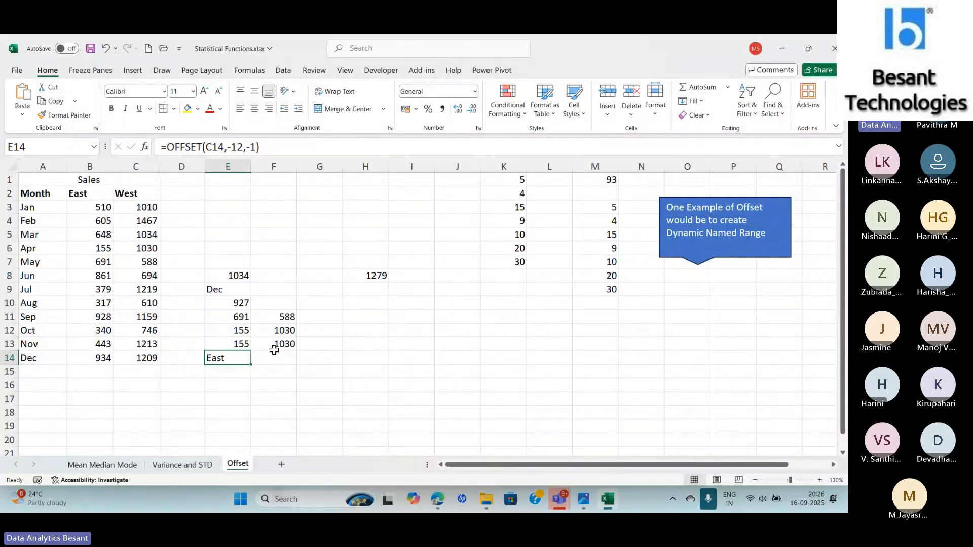
left_click(259, 147)
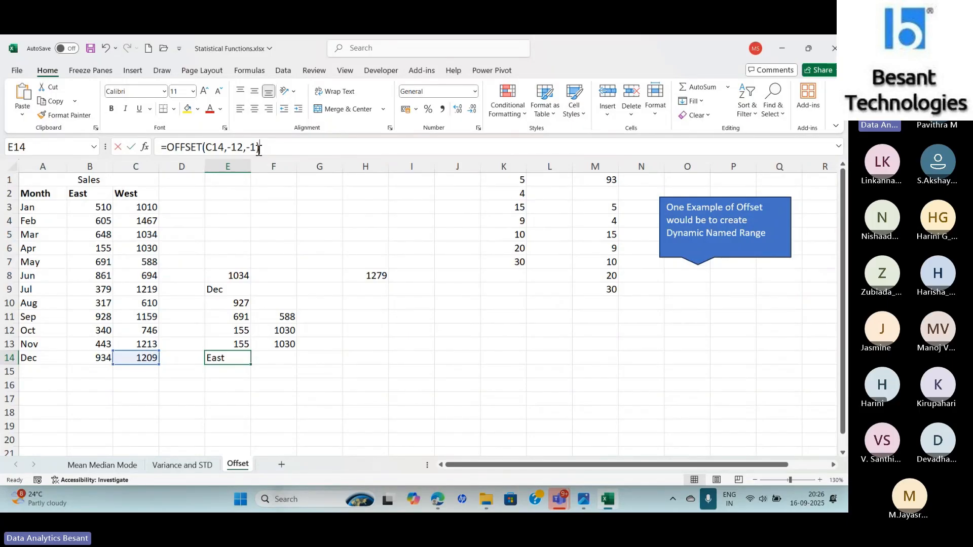
key("BackSpace")
type("2")
key("Return")
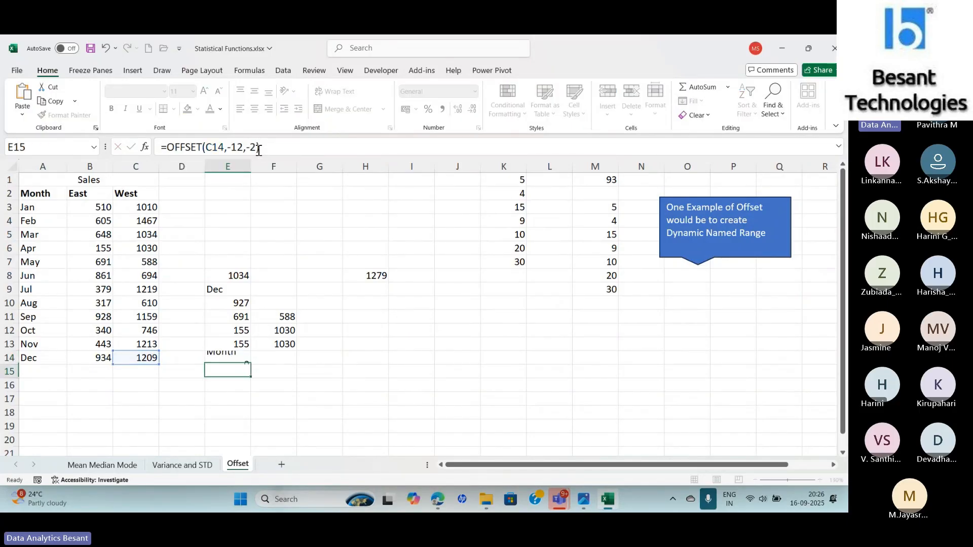
key("Up")
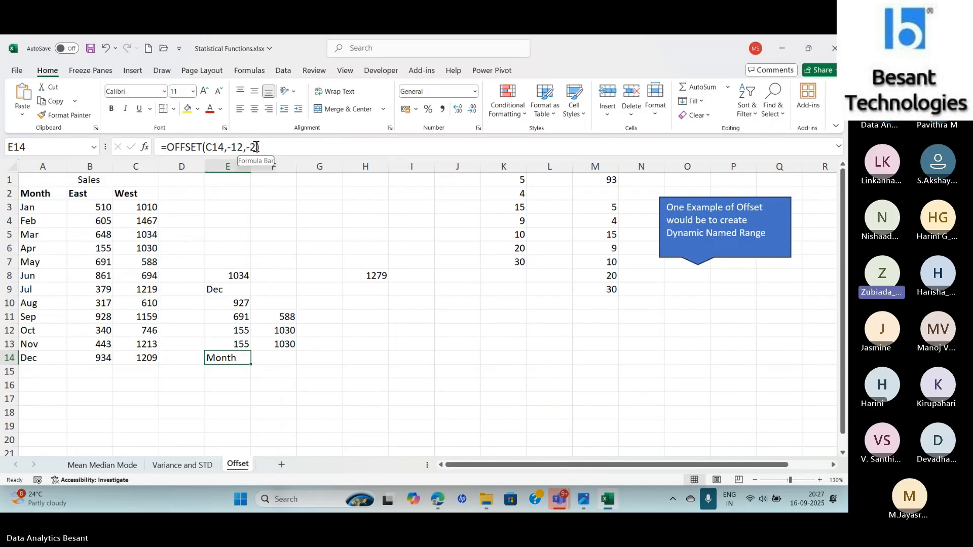
left_click(257, 147)
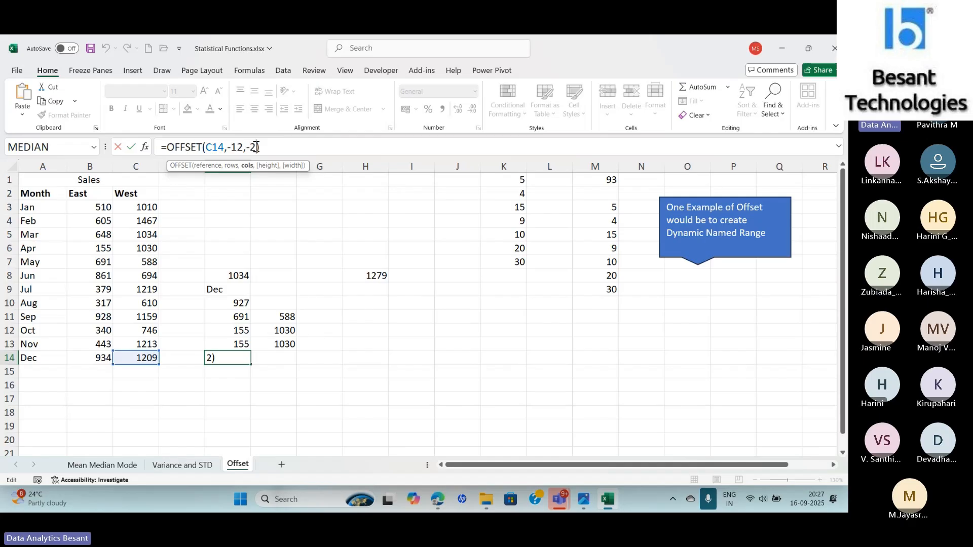
key("ctrl+Return")
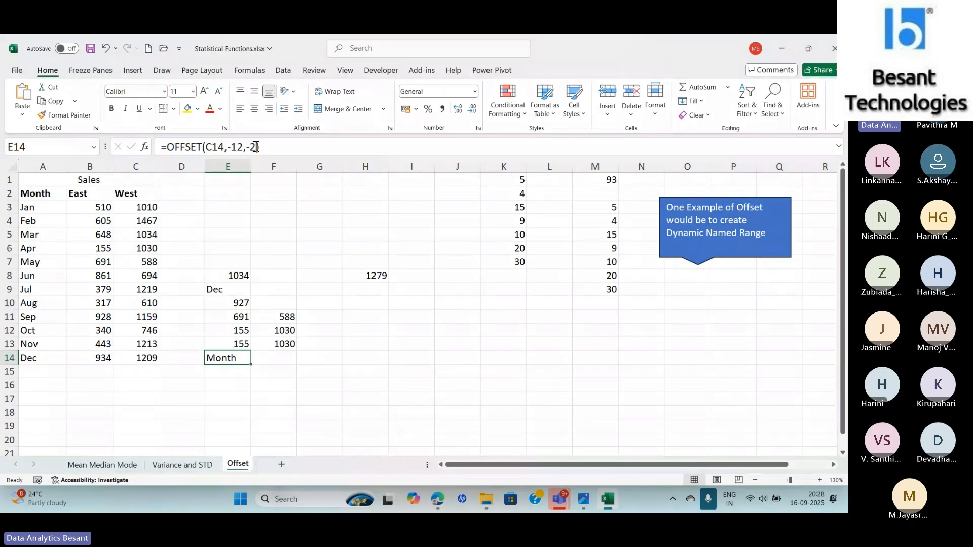
key("alt+Tab")
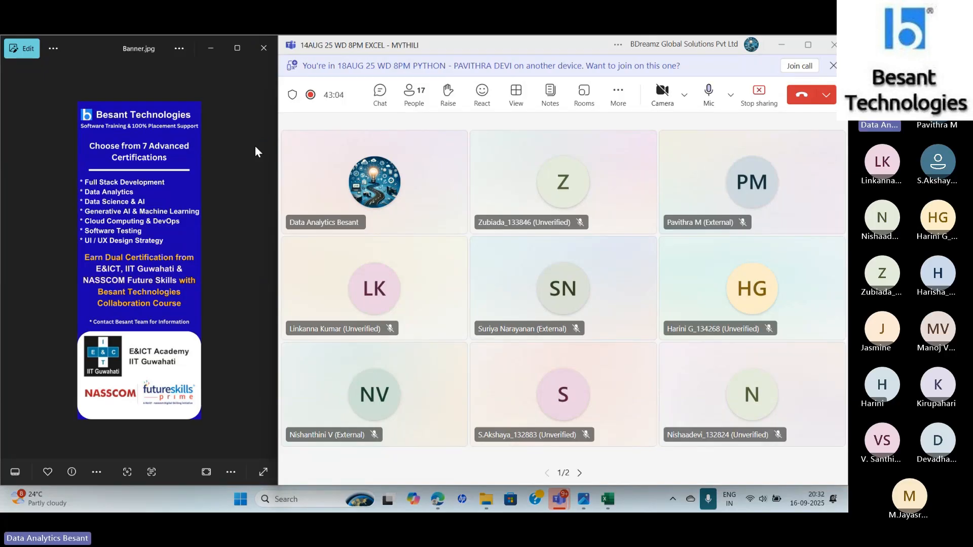
key("alt+Tab")
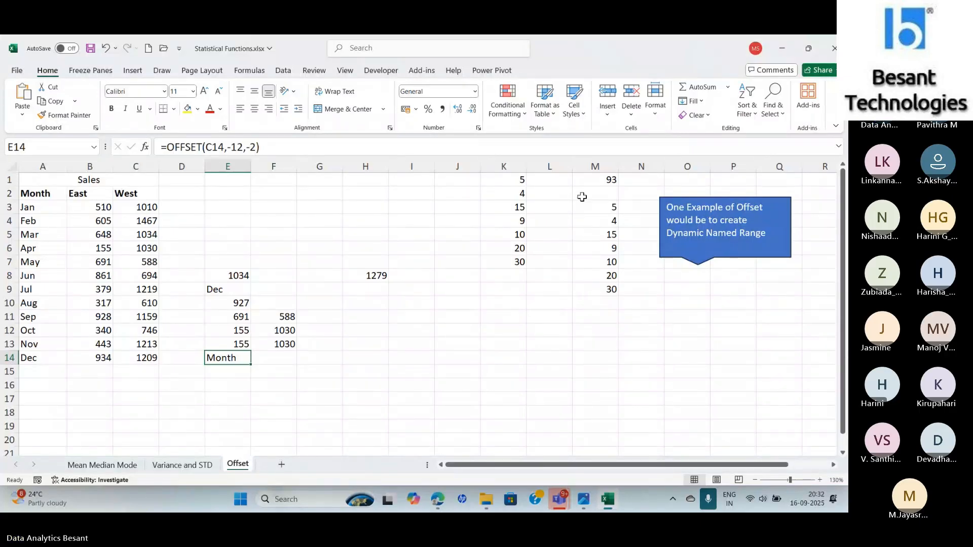
- Open the Name Manager from M1's SUM(Prices) formula and select the Prices named range to inspect its definition
left_click(600, 182)
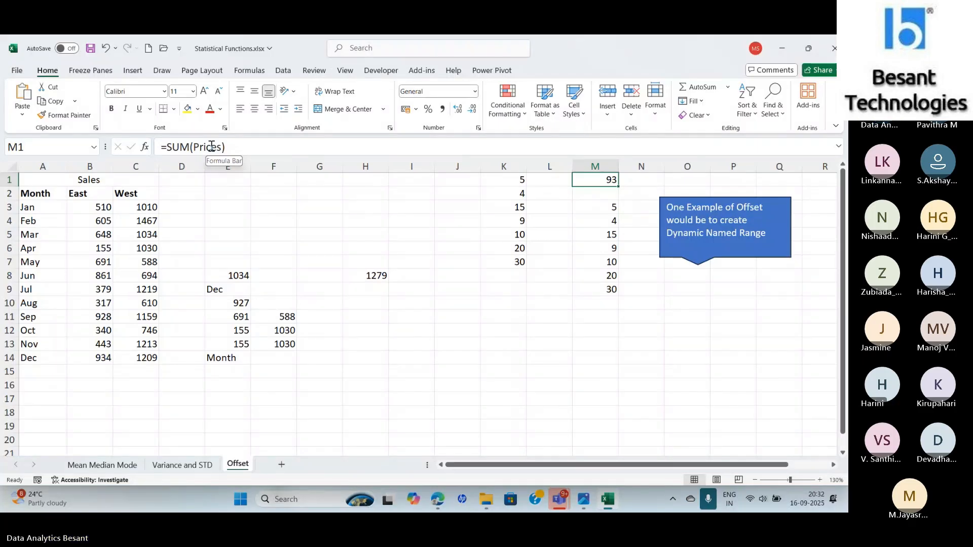
left_click(248, 74)
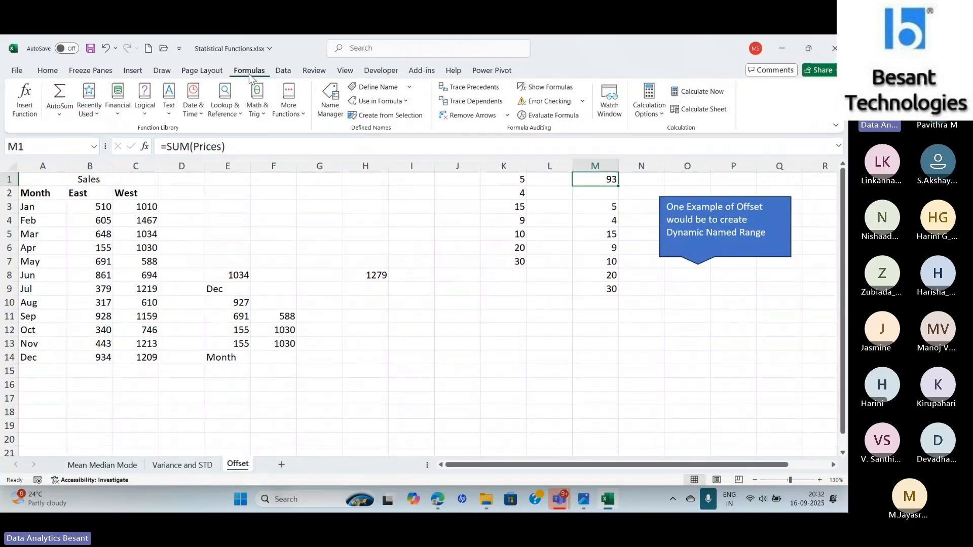
left_click(328, 109)
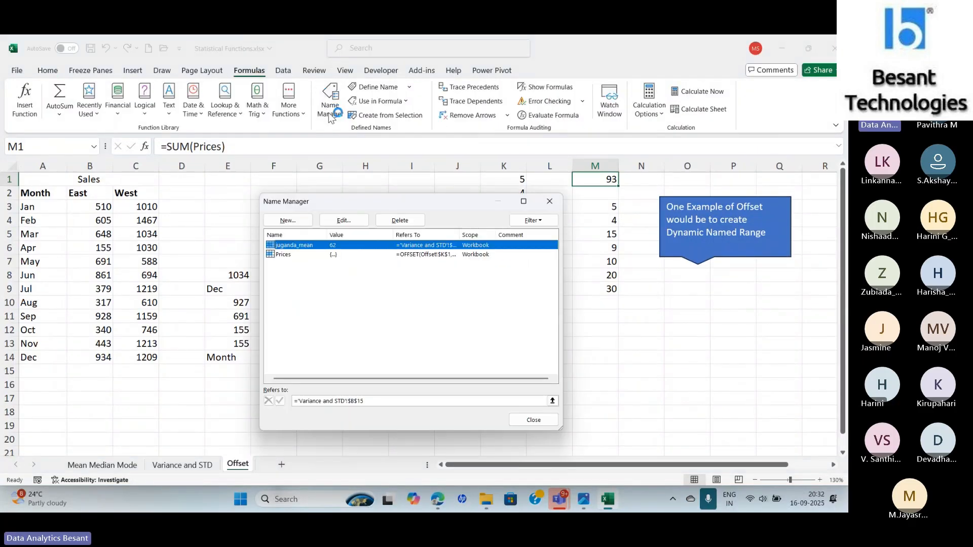
left_click(289, 256)
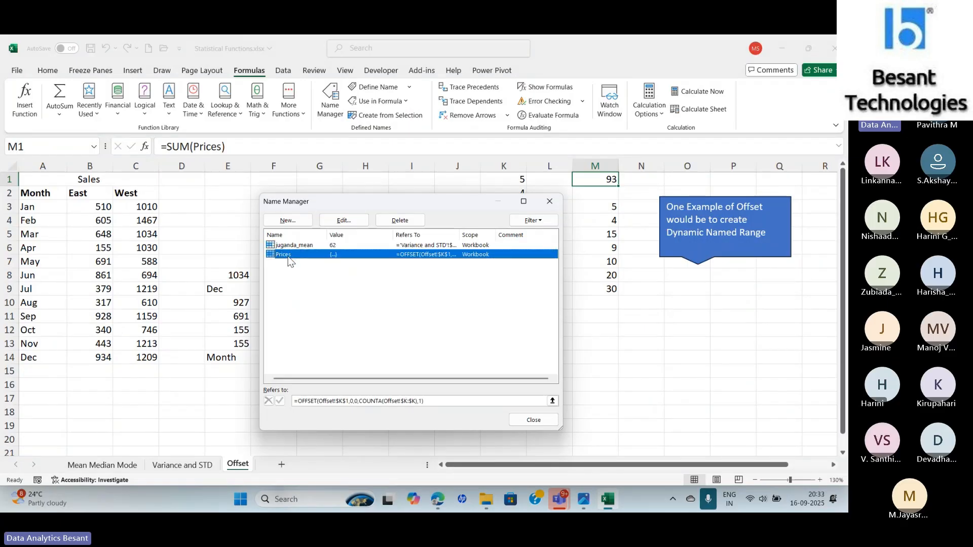
- Open the Prices name's Edit Name dialog to view its definition, then cancel and close the Name Manager
double_click(288, 256)
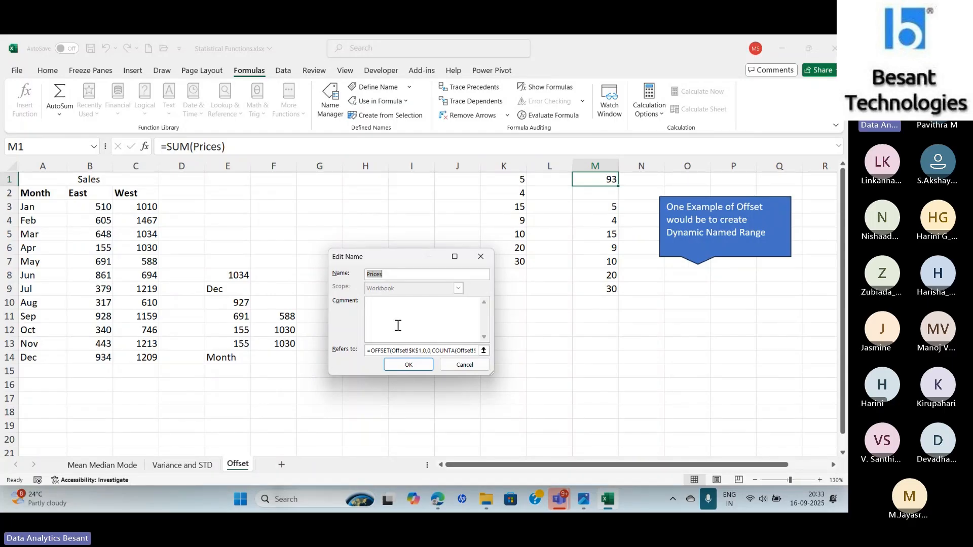
left_click(464, 365)
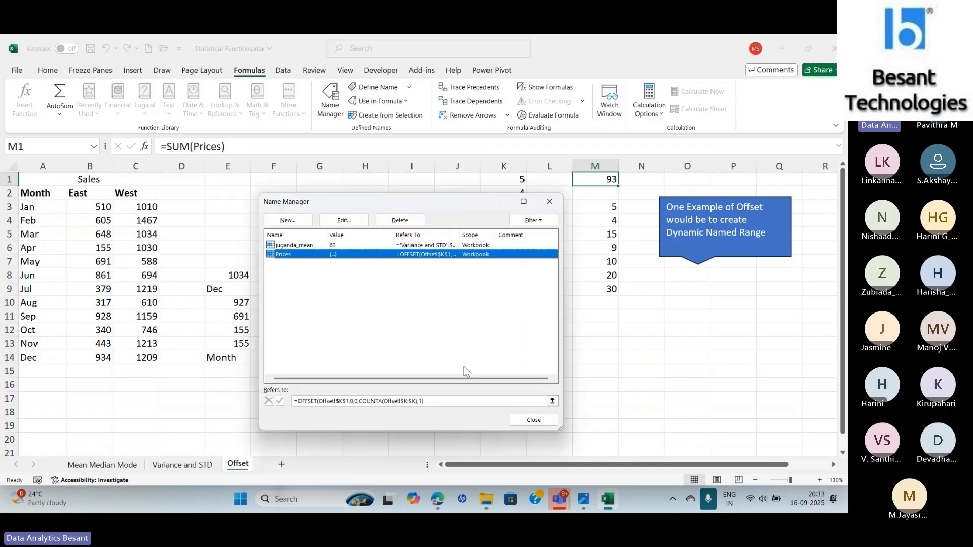
left_click(550, 201)
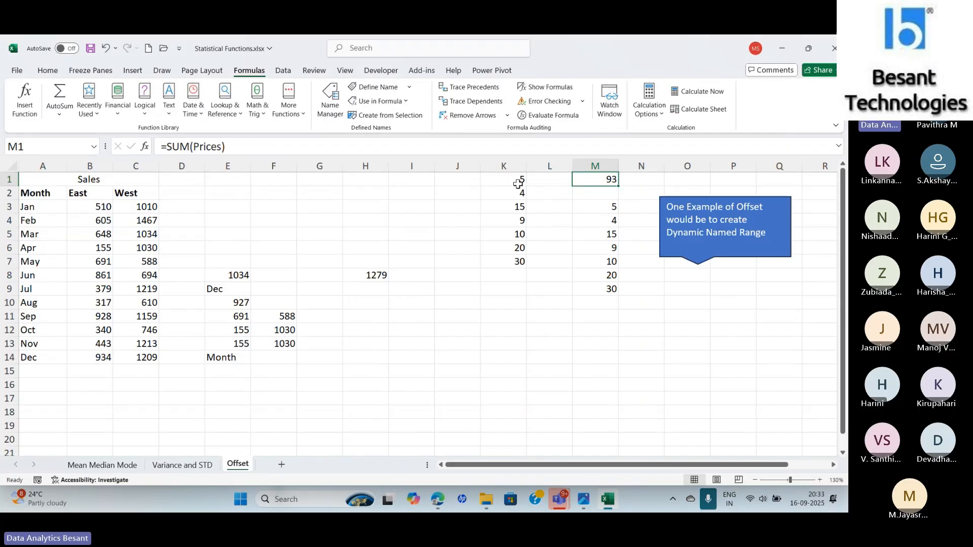
- Select the values in K1:K7 and compare their total with M1's SUM(Prices) result
left_click_drag(509, 180, 515, 264)
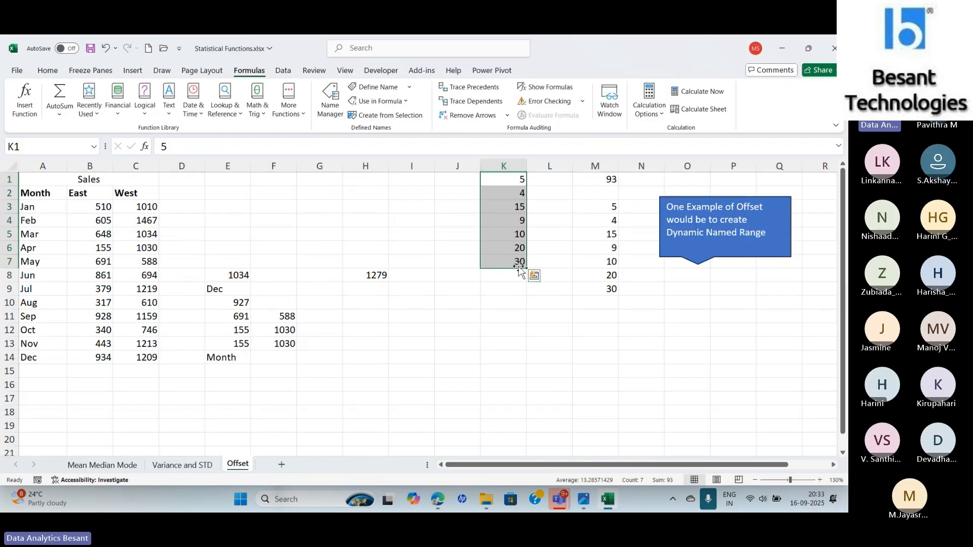
left_click(606, 179)
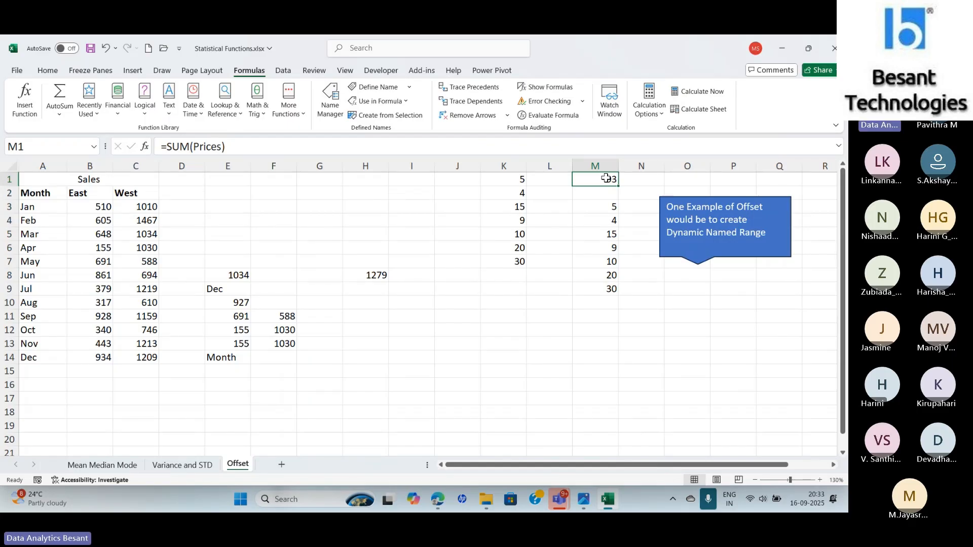
left_click(708, 499)
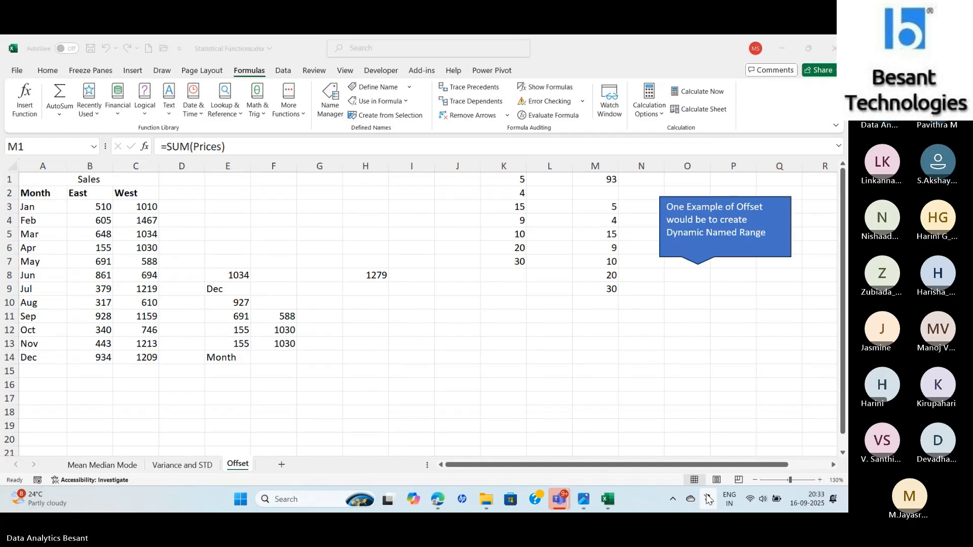
left_click(708, 500)
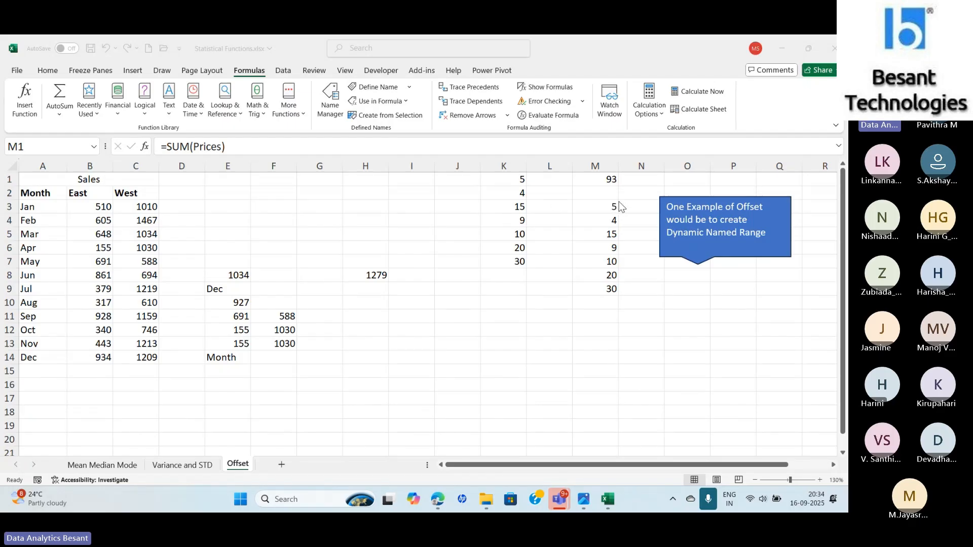
left_click(503, 172)
left_click(505, 179)
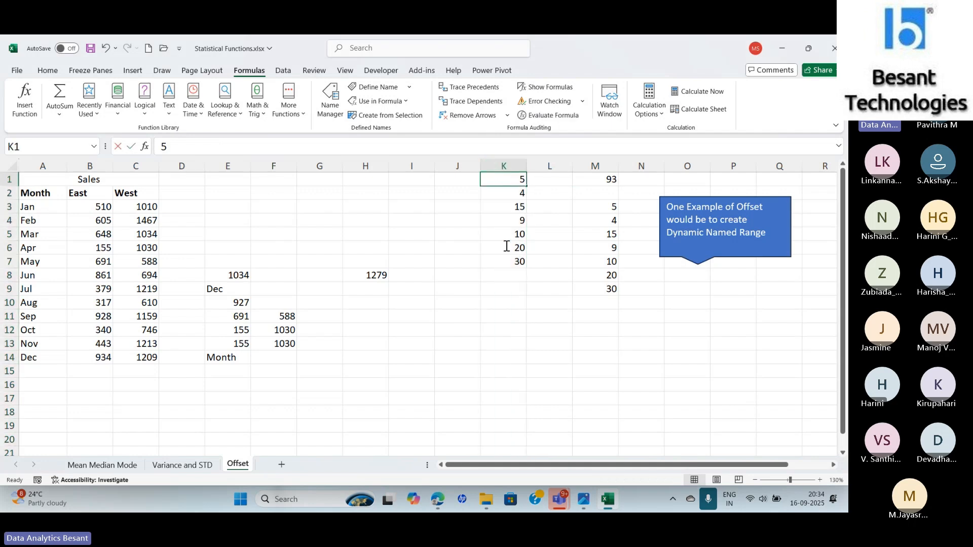
key("F2")
key("Escape")
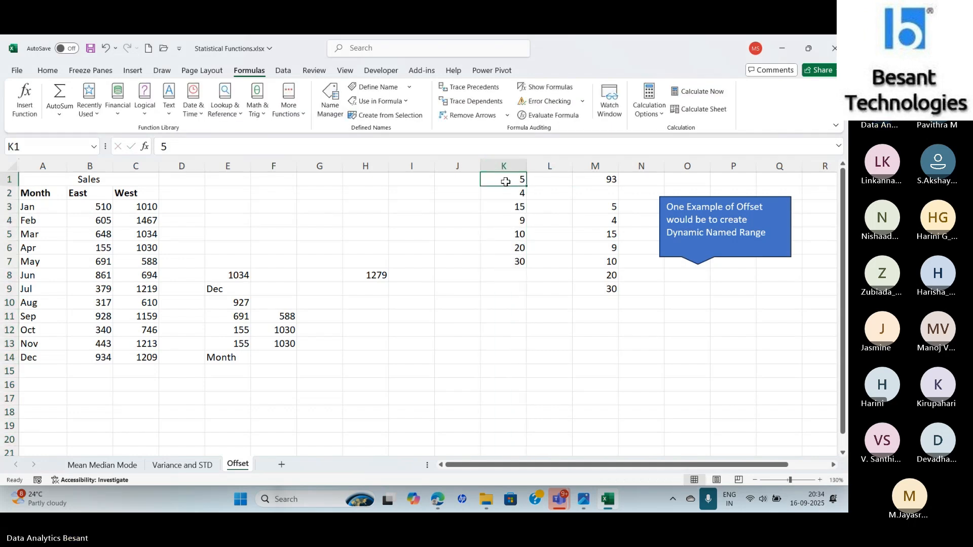
left_click_drag(504, 180, 512, 261)
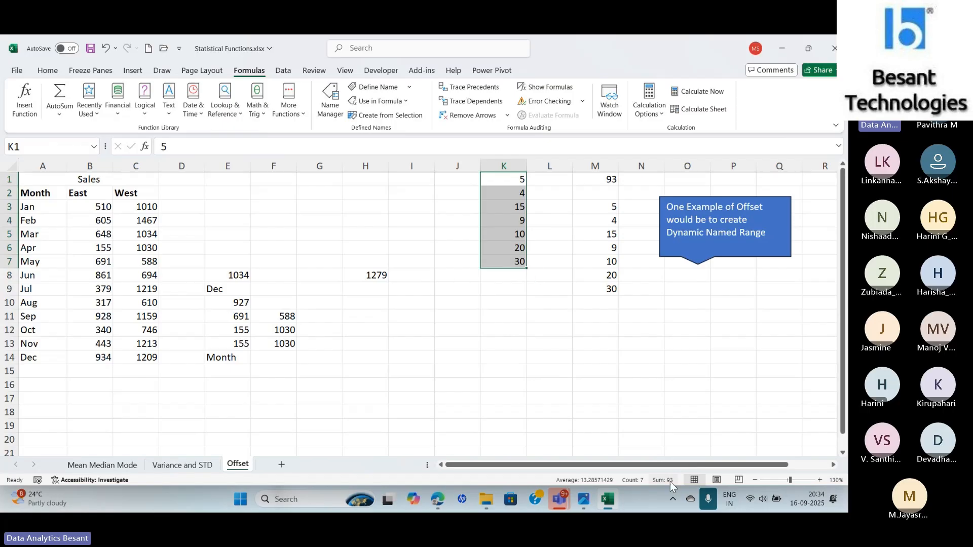
left_click(570, 347)
- Delete the values in K7 and K6, checking M1's SUM(Prices) total after each deletion
left_click(503, 265)
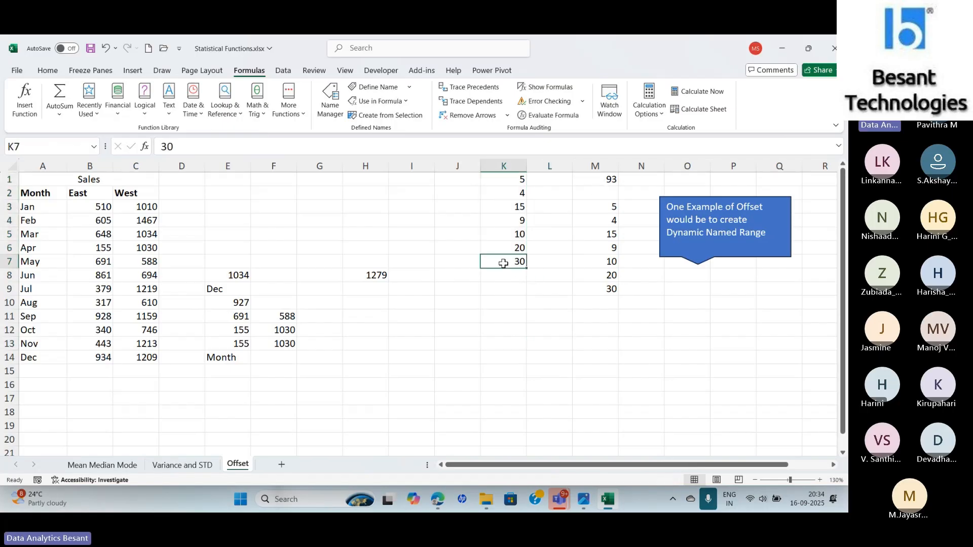
key("Delete")
left_click(602, 177)
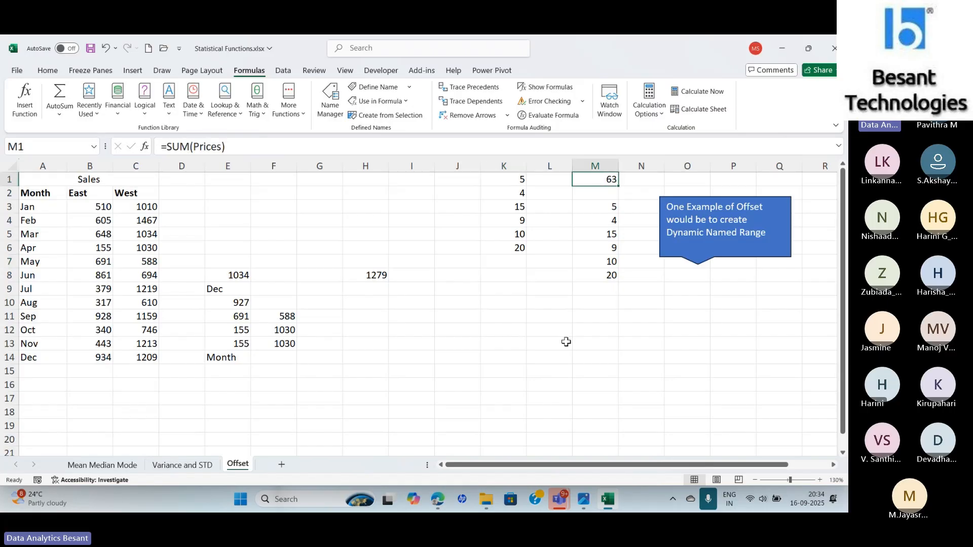
left_click(500, 250)
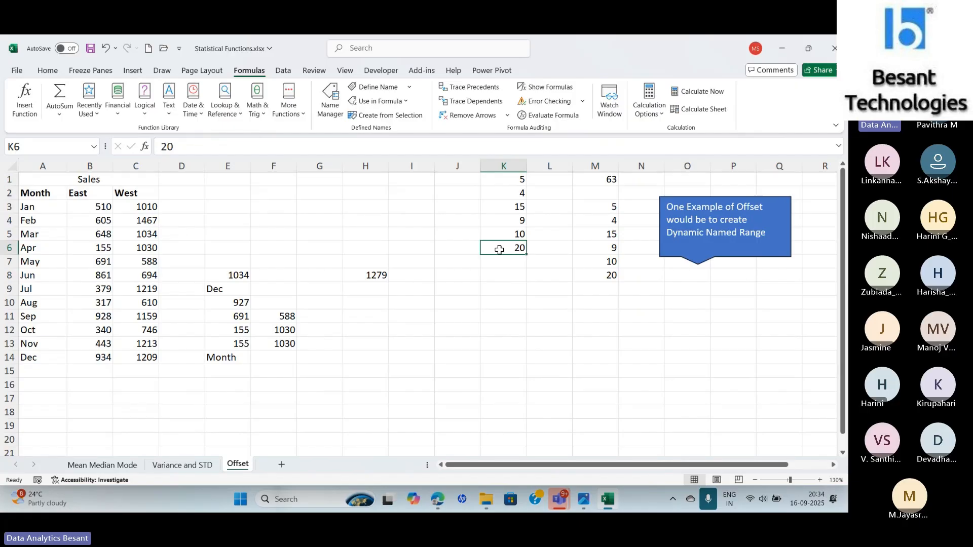
key("Delete")
left_click(602, 177)
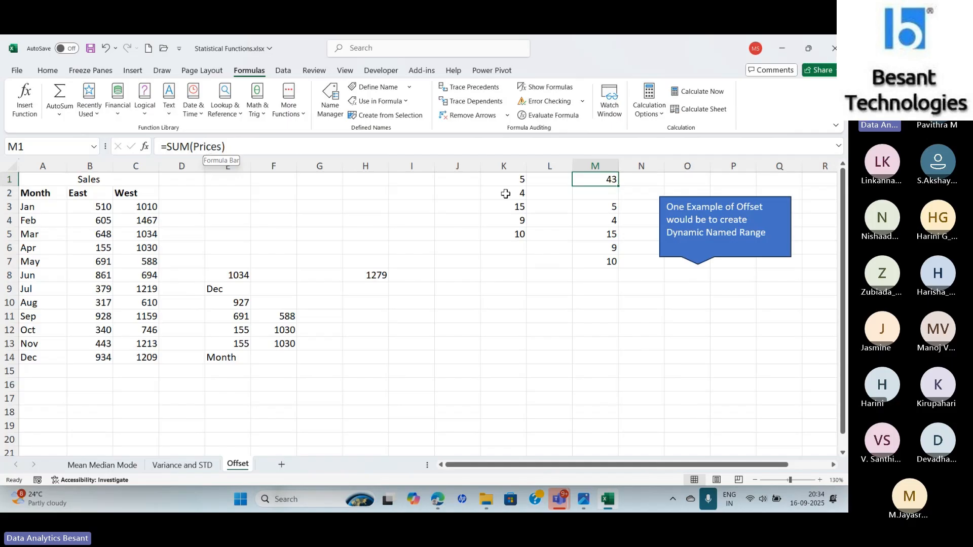
- Copy the Prices name's Refers to formula from its Edit Name dialog in the Name Manager
left_click(599, 212)
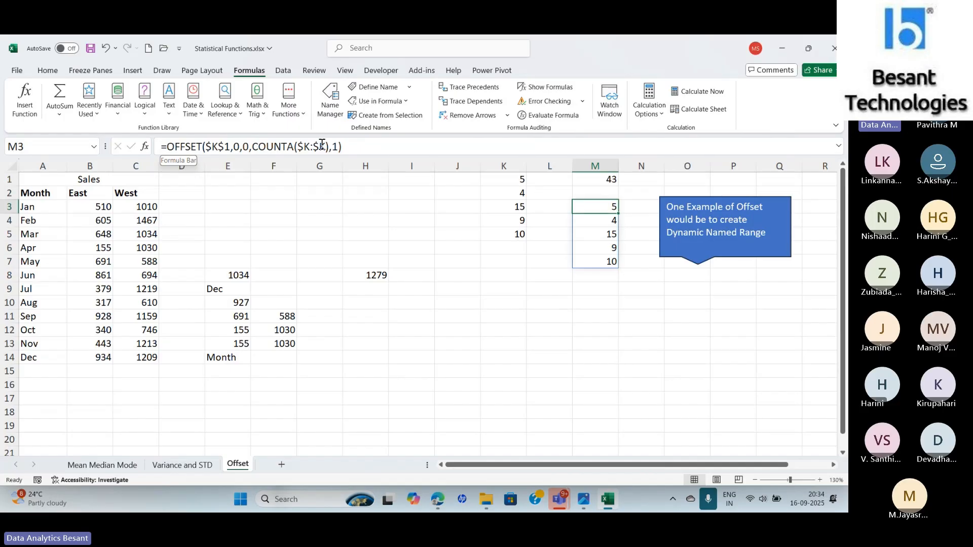
left_click(330, 104)
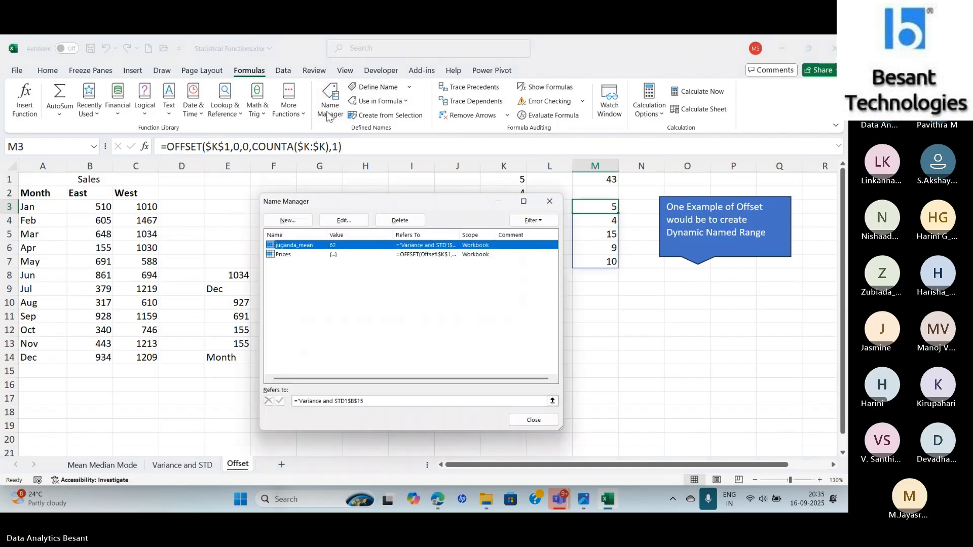
left_click(351, 255)
double_click(407, 255)
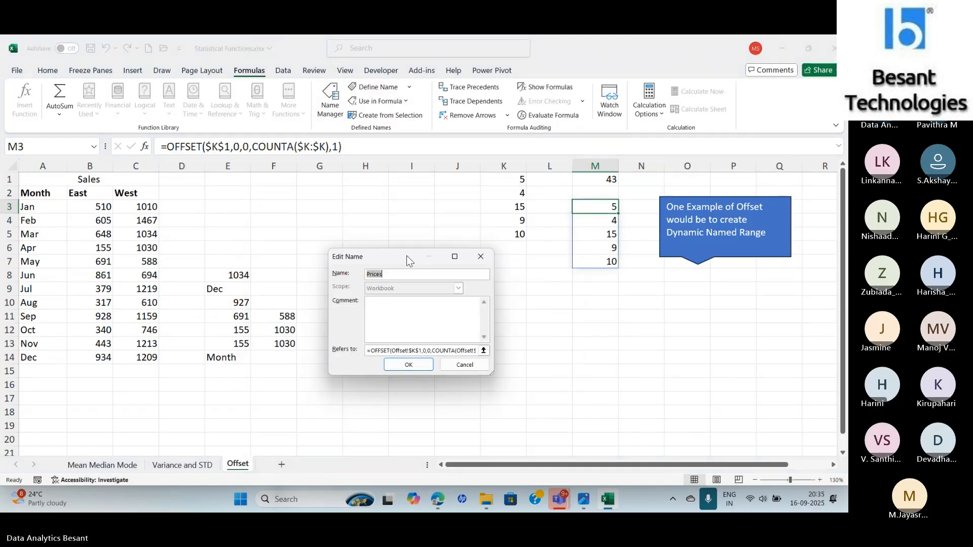
left_click(381, 351)
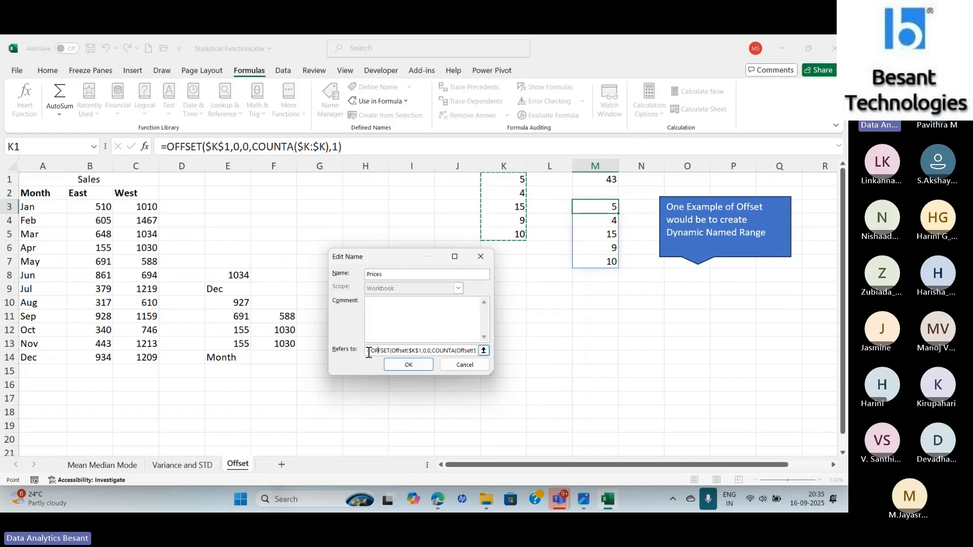
left_click_drag(367, 350, 521, 348)
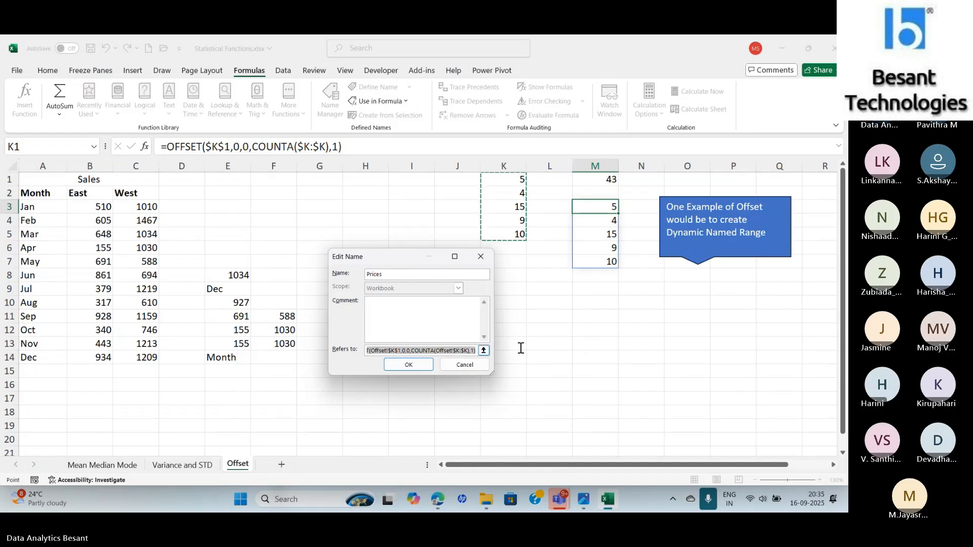
key("Return")
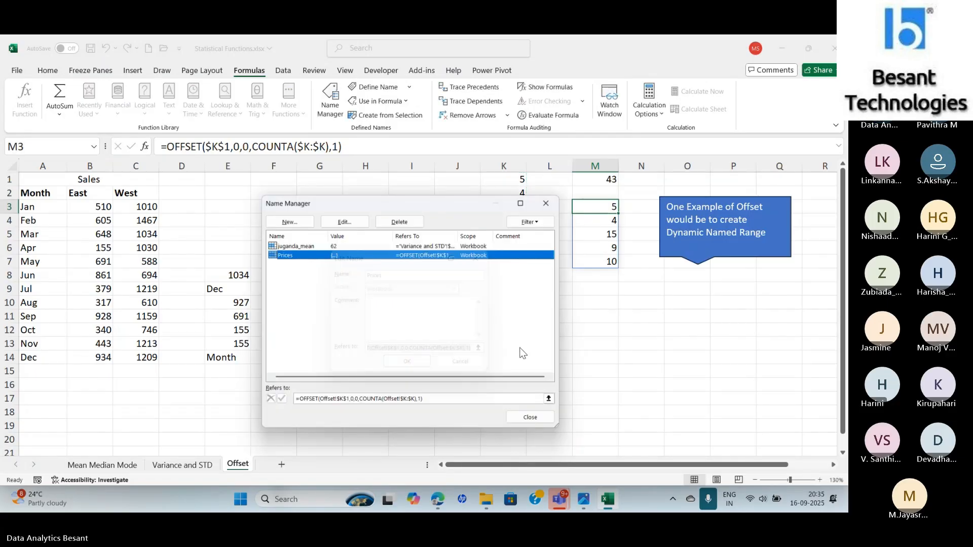
key("Escape")
left_click(565, 348)
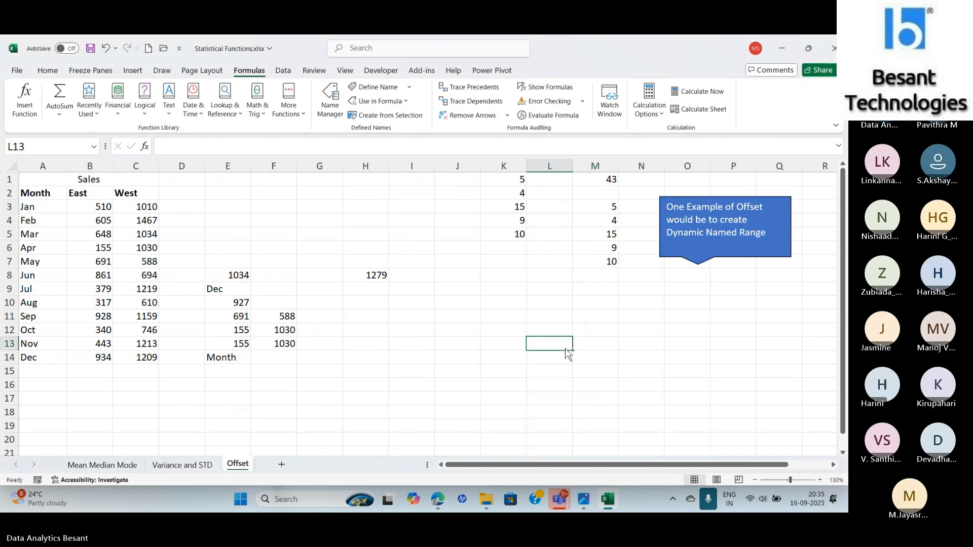
key("ctrl+v")
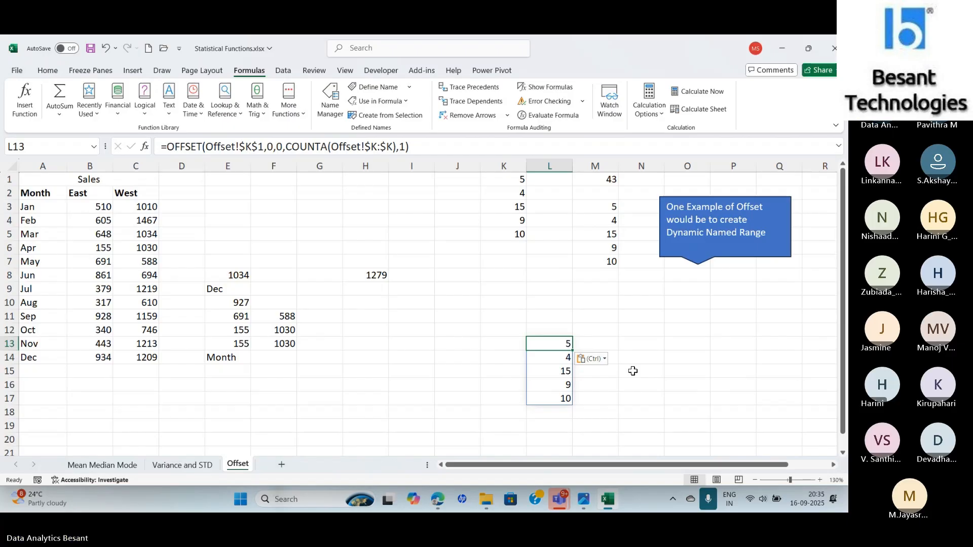
key("Delete")
- Paste the copied OFFSET formula of the Prices range into cell L9
left_click(592, 207)
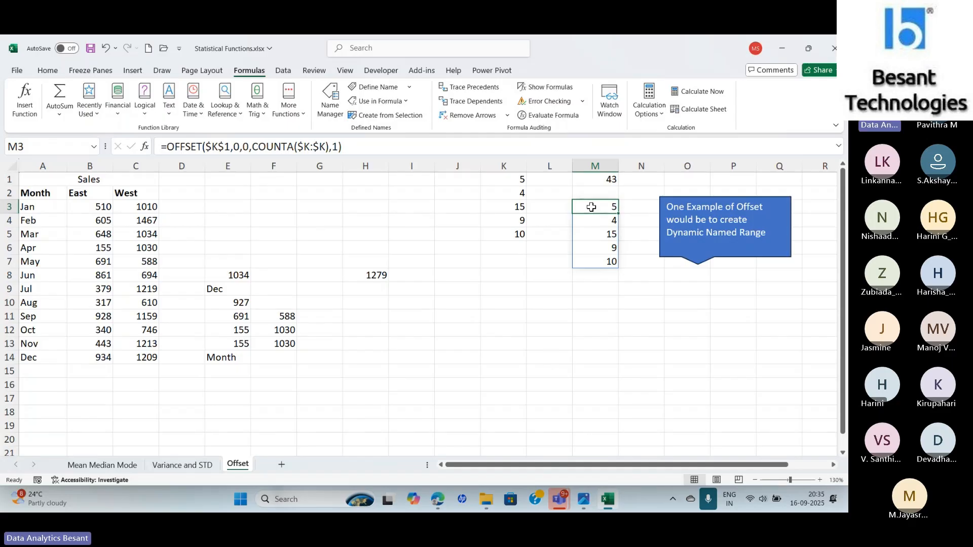
left_click(549, 293)
key("ctrl+v")
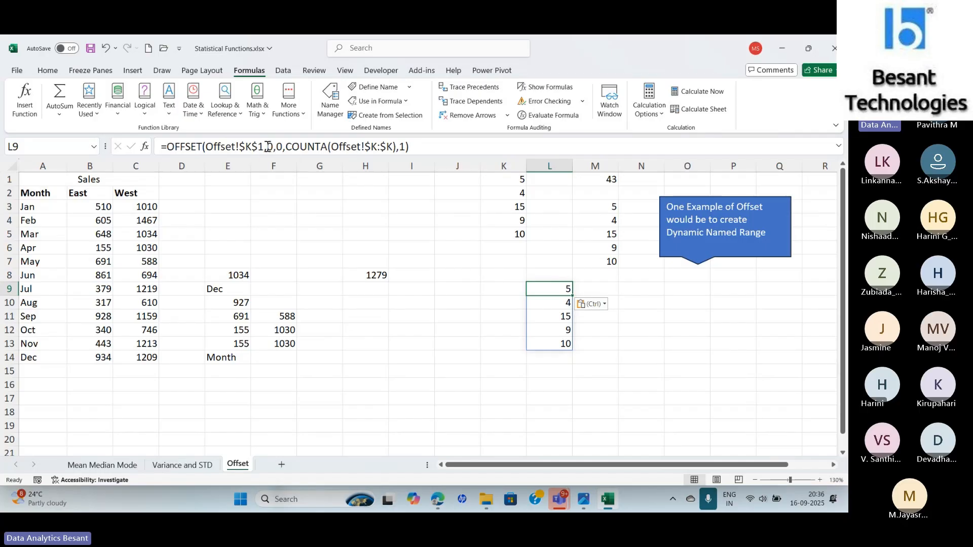
- Examine the rows and columns arguments of L9's pasted formula against the K1 starting cell
left_click_drag(267, 147, 283, 147)
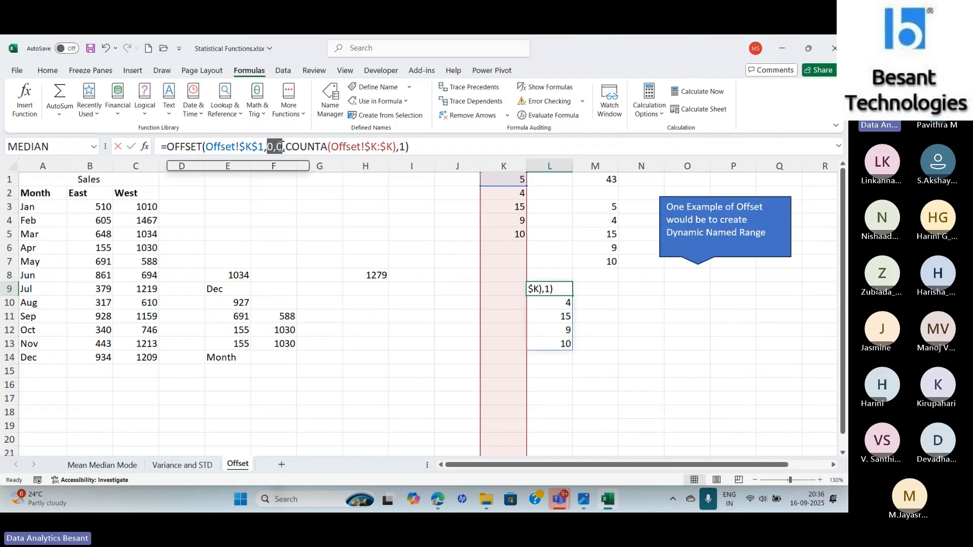
key("Escape")
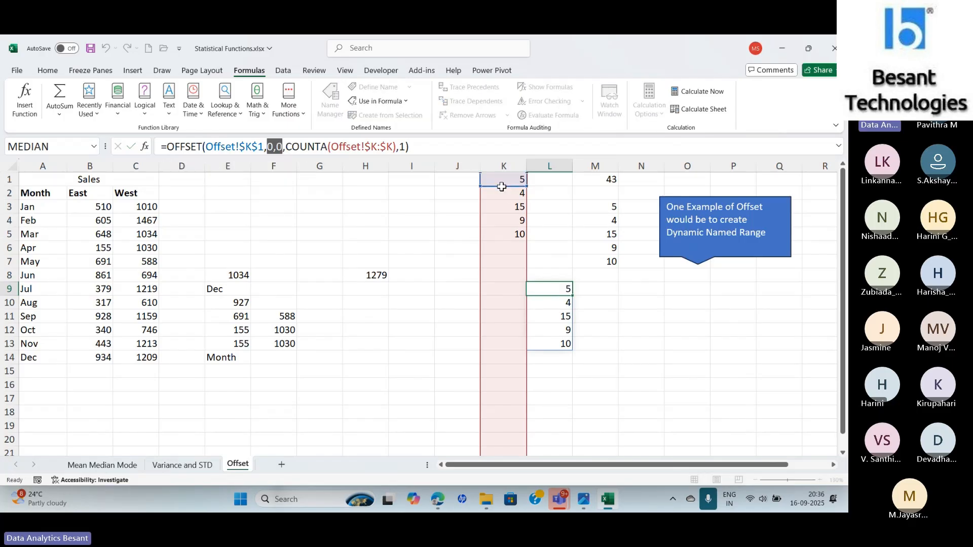
left_click(503, 180)
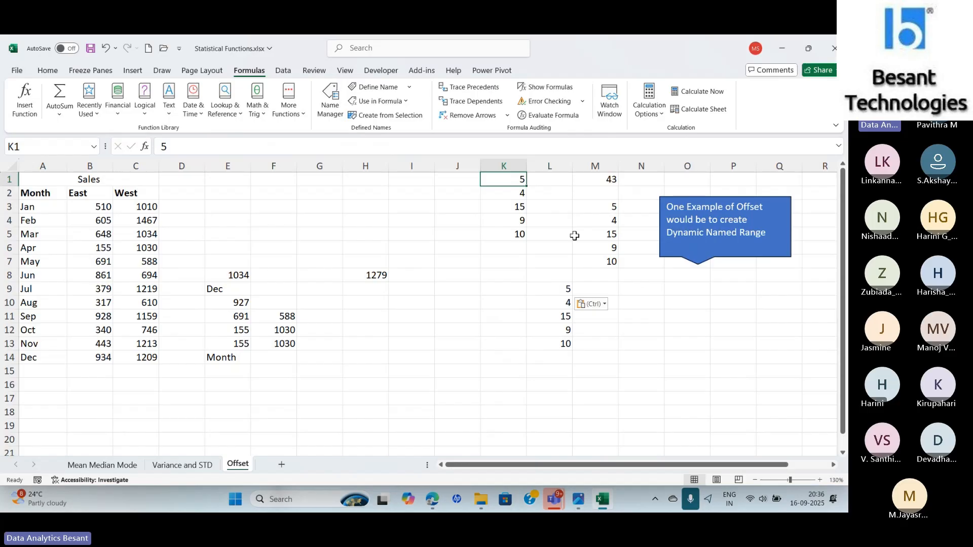
left_click(541, 293)
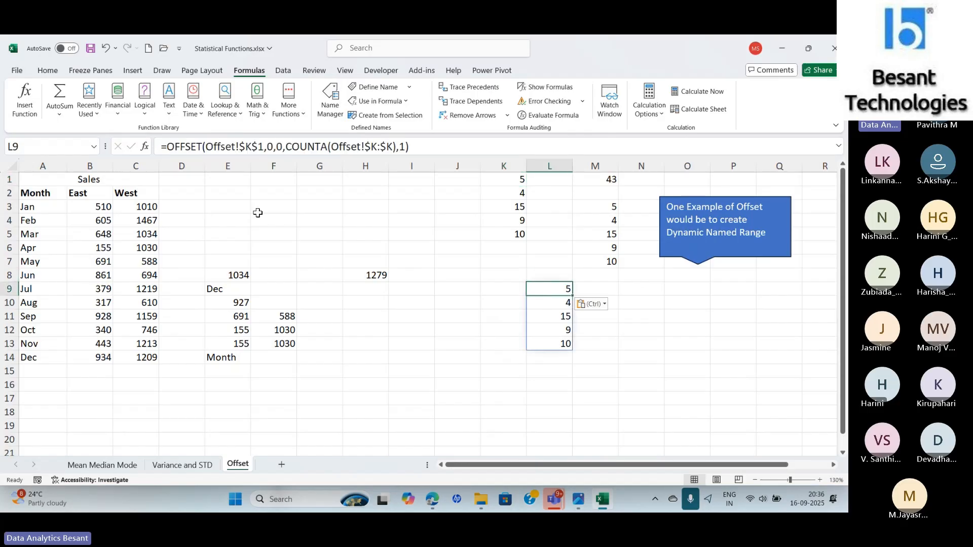
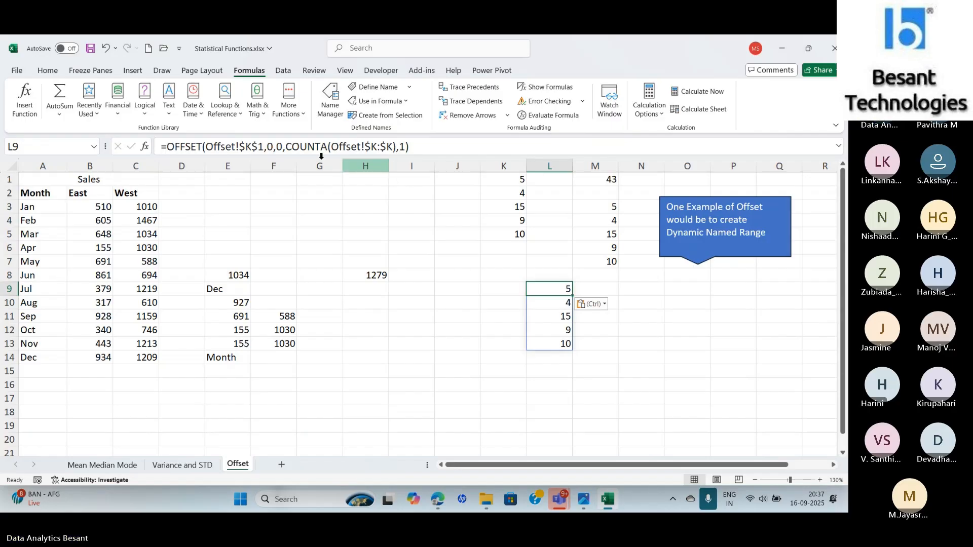
- Enter 10 in cell K6 to extend the Prices list
left_click(509, 247)
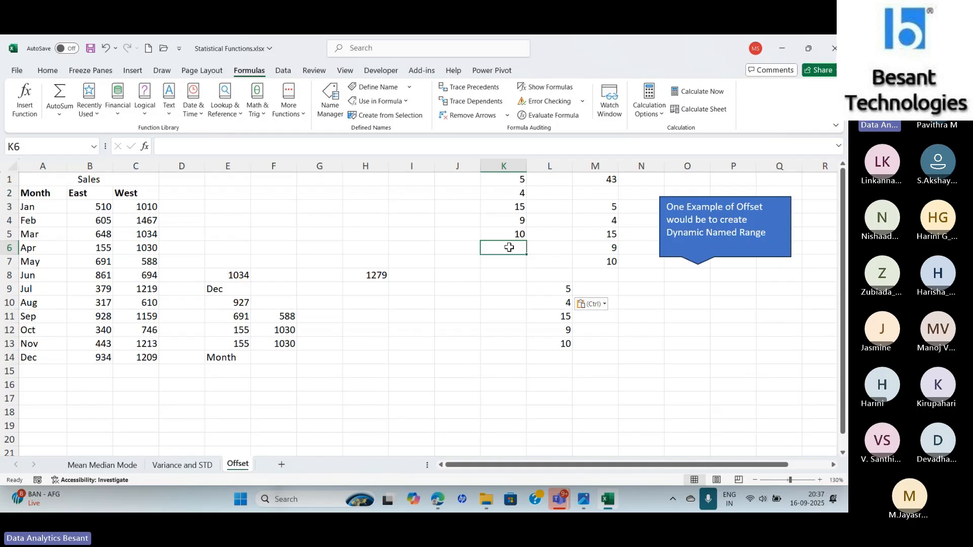
type("10")
key("Return")
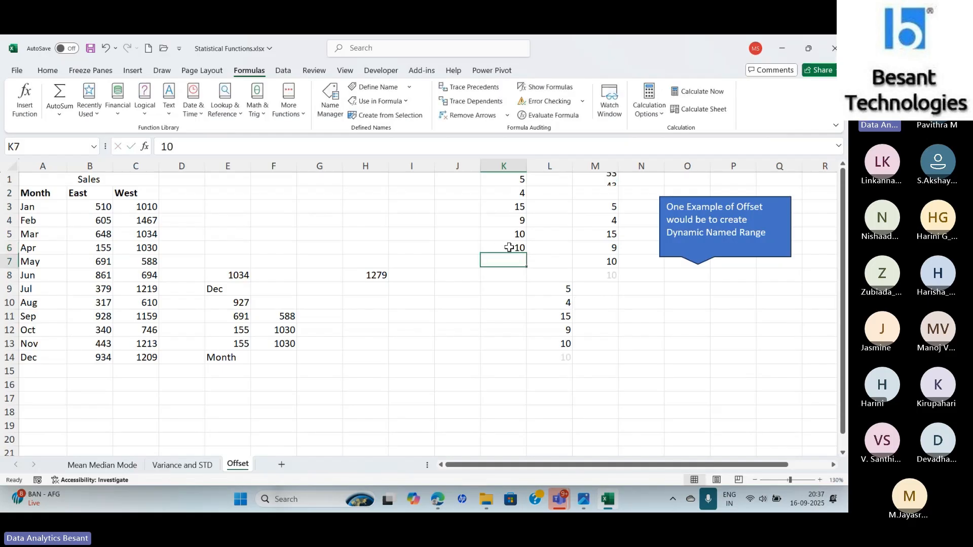
- Open the Function Arguments for L9's OFFSET formula to review its Reference, Rows, Cols, Height and Width, then cancel
left_click(564, 288)
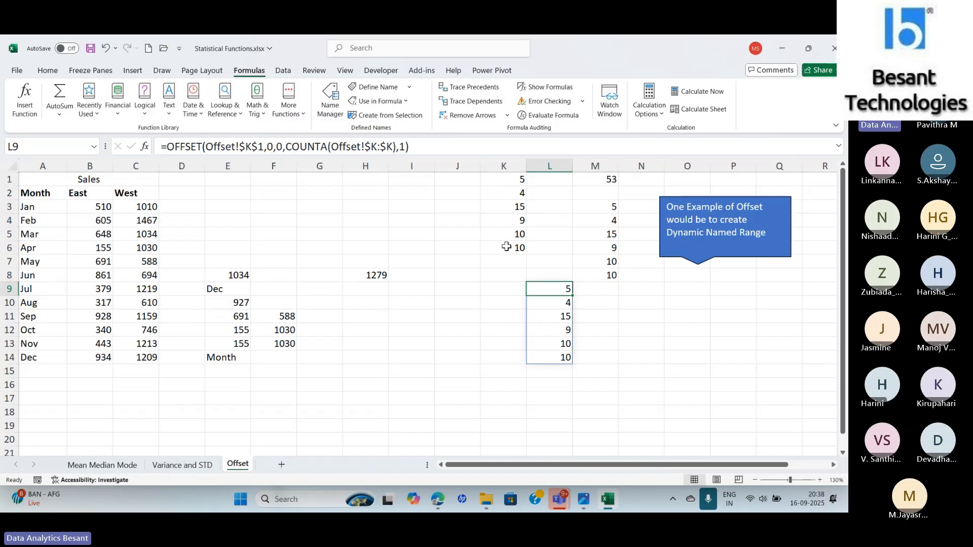
left_click(145, 146)
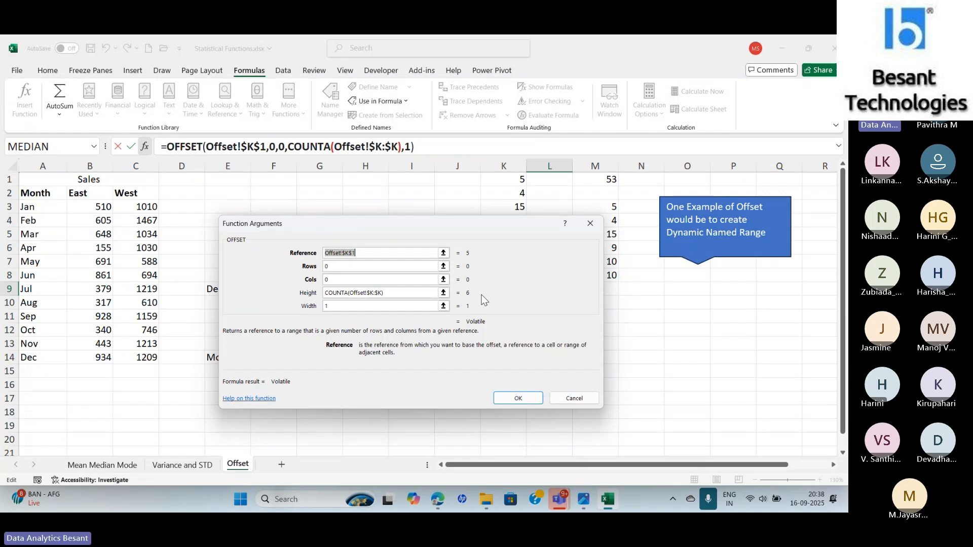
left_click(709, 501)
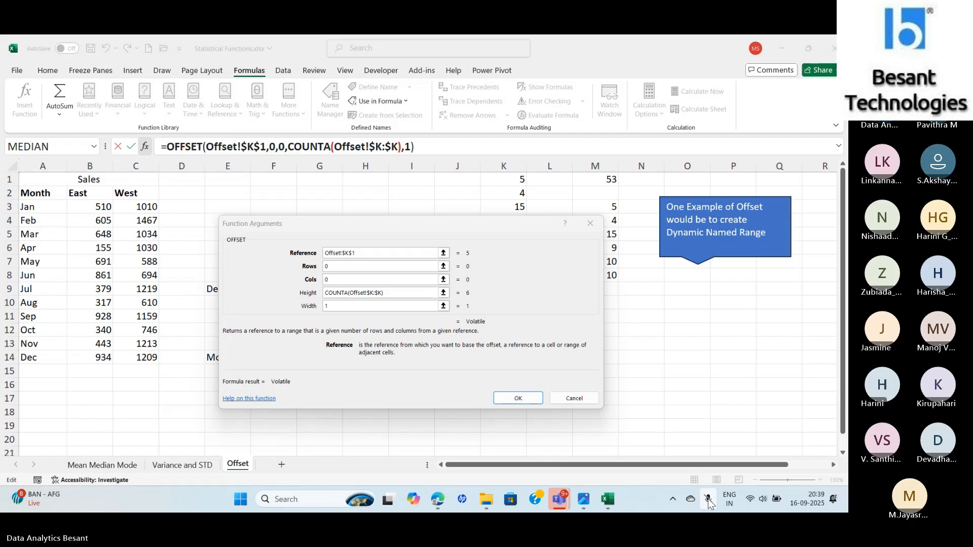
left_click(710, 500)
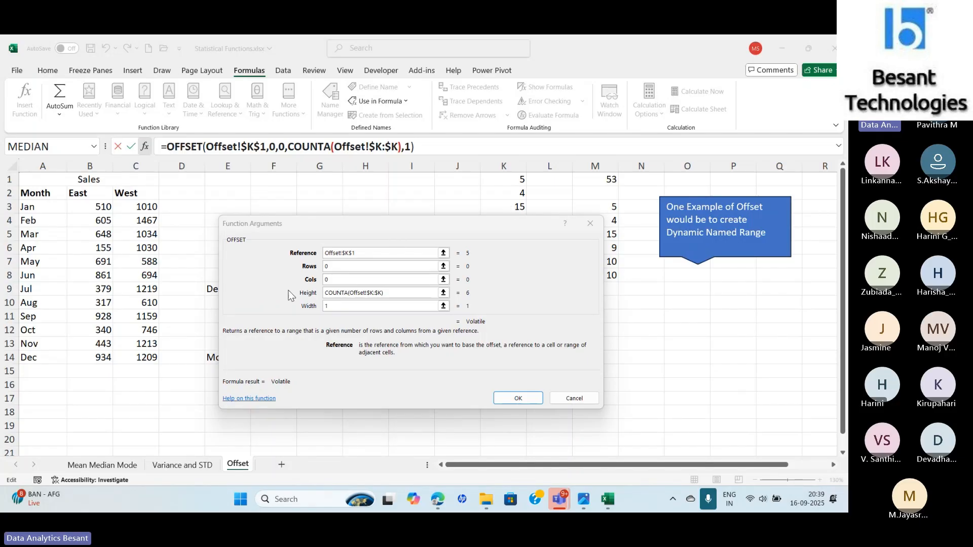
left_click(339, 306)
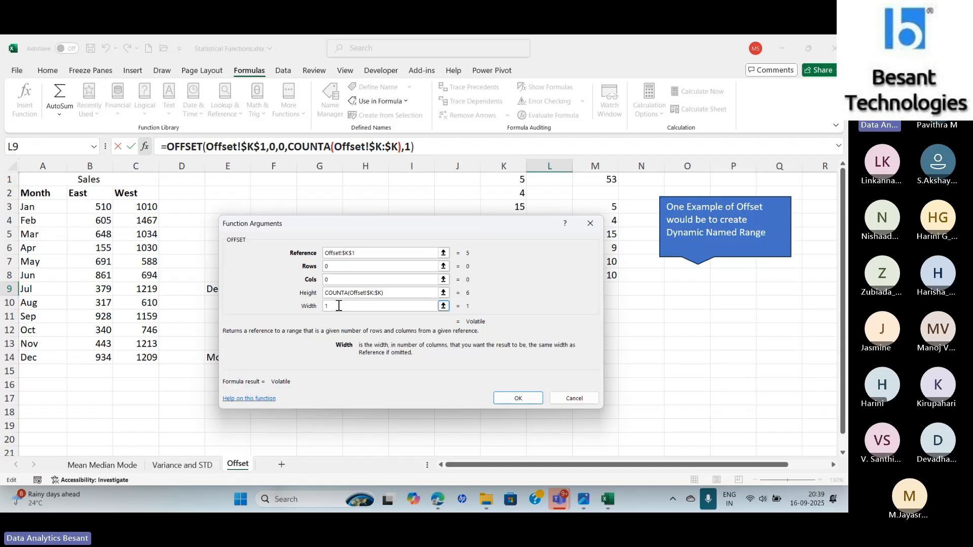
left_click_drag(322, 222, 135, 205)
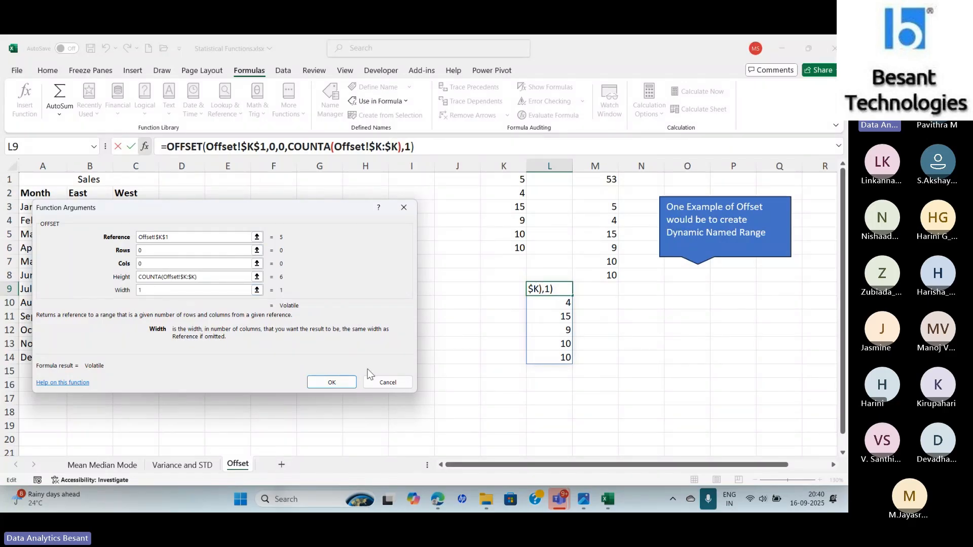
left_click(386, 383)
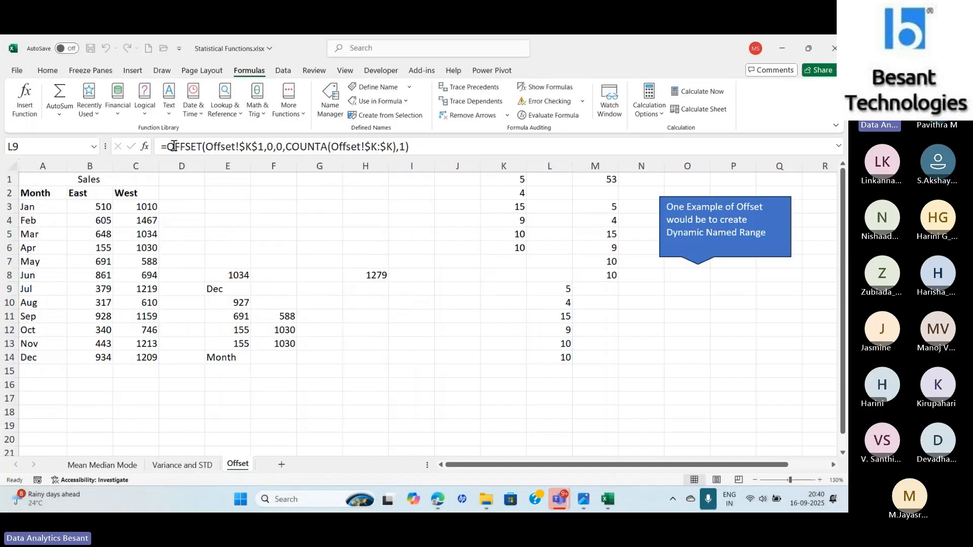
- Change the value in K6 to 50 through the formula bar
left_click(513, 259)
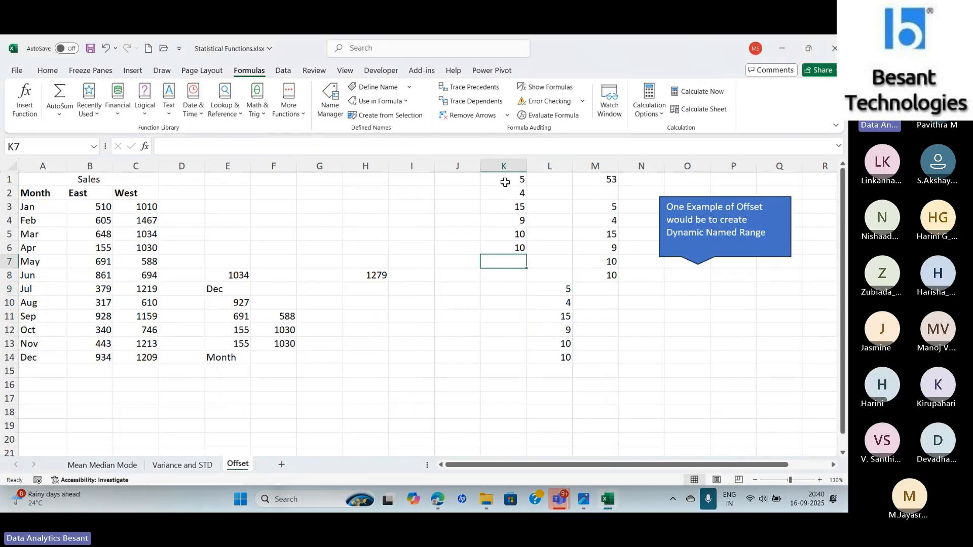
left_click_drag(506, 183, 507, 248)
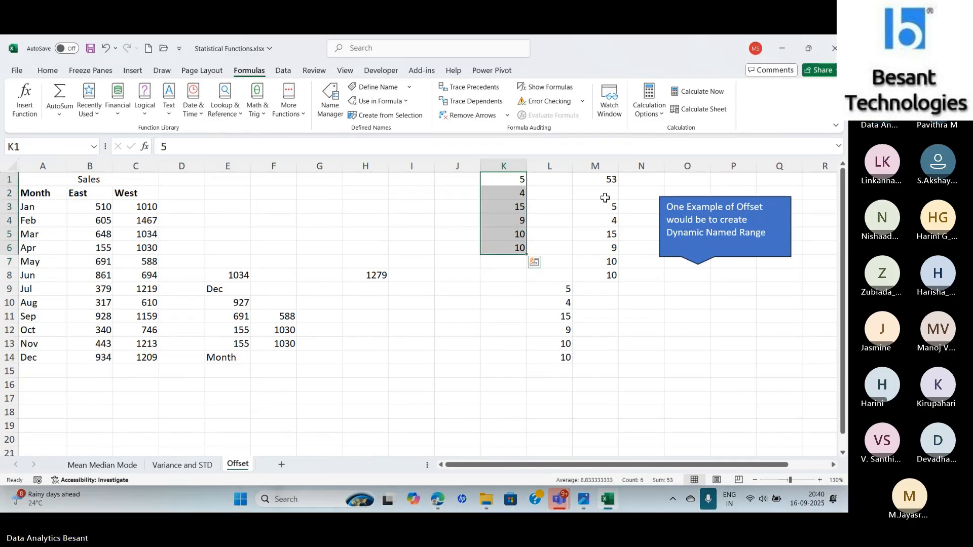
left_click(497, 248)
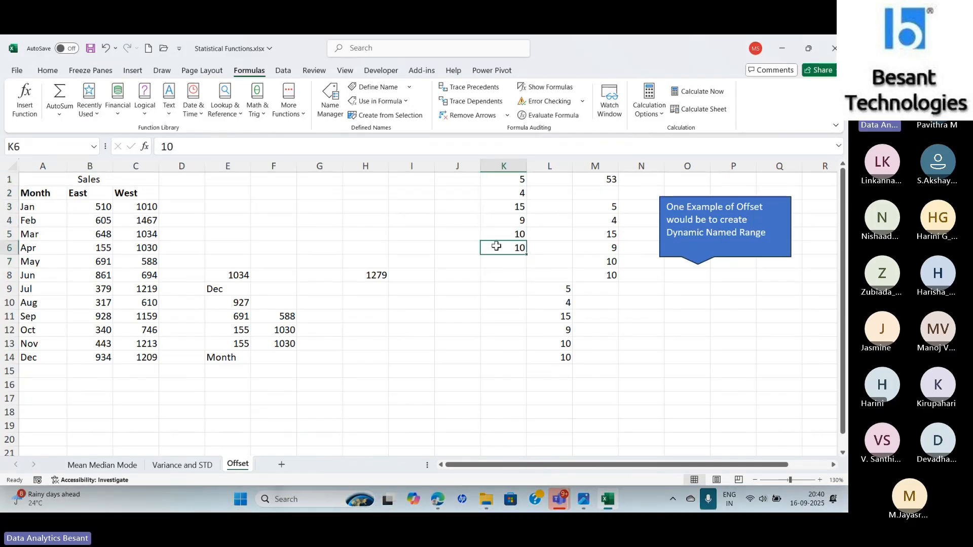
left_click(255, 147)
key("BackSpace")
key("BackSpace")
type("5")
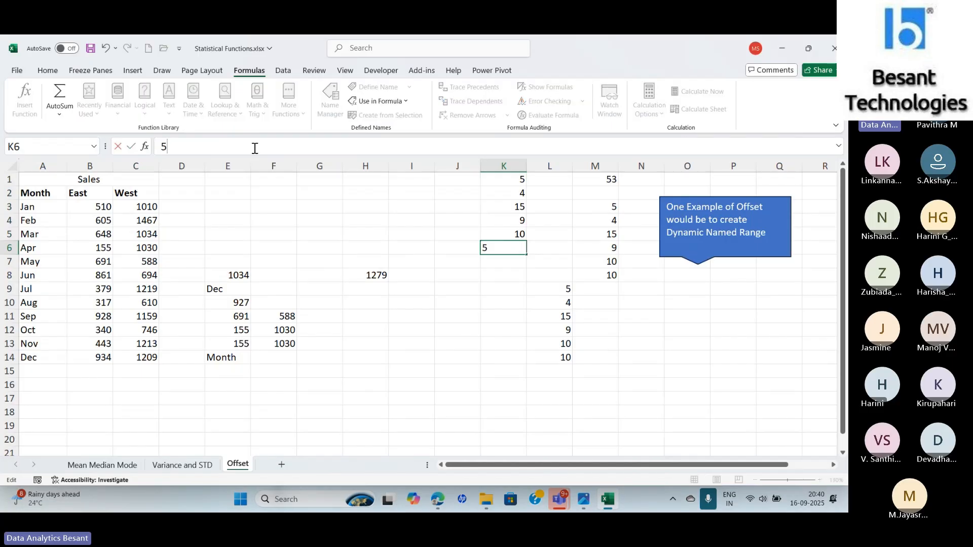
type("0")
key("Return")
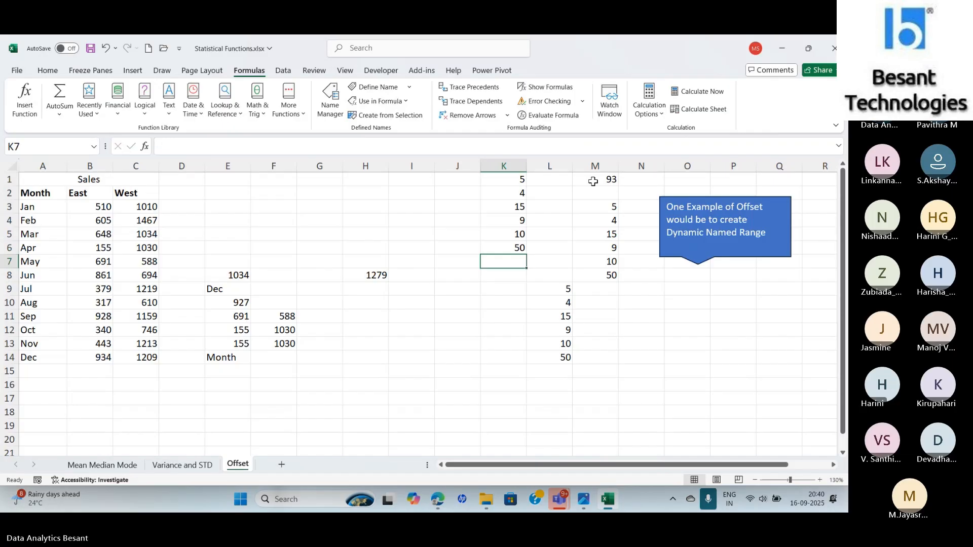
- Enter 30 in K7, then inspect M1's SUM(Prices) formula and the K1 starting cell
type("30")
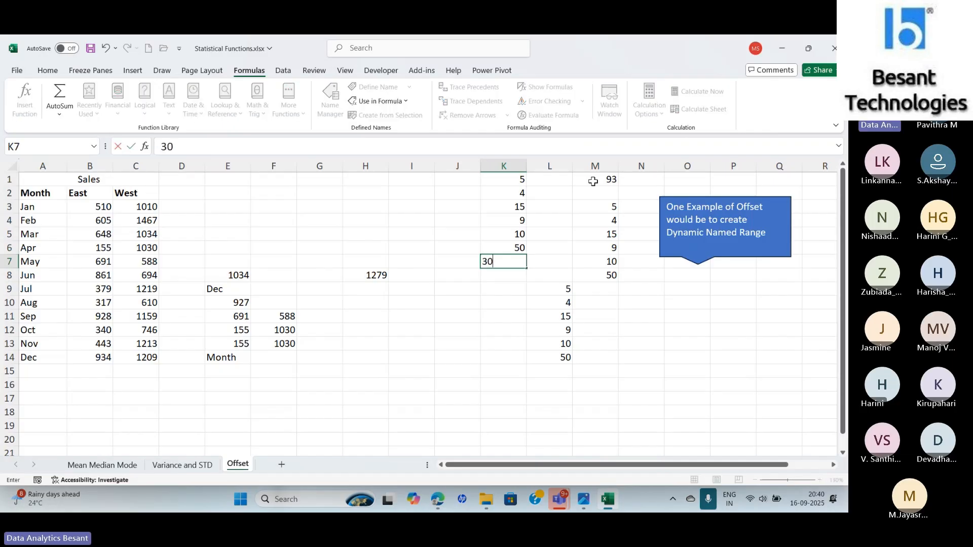
key("Return")
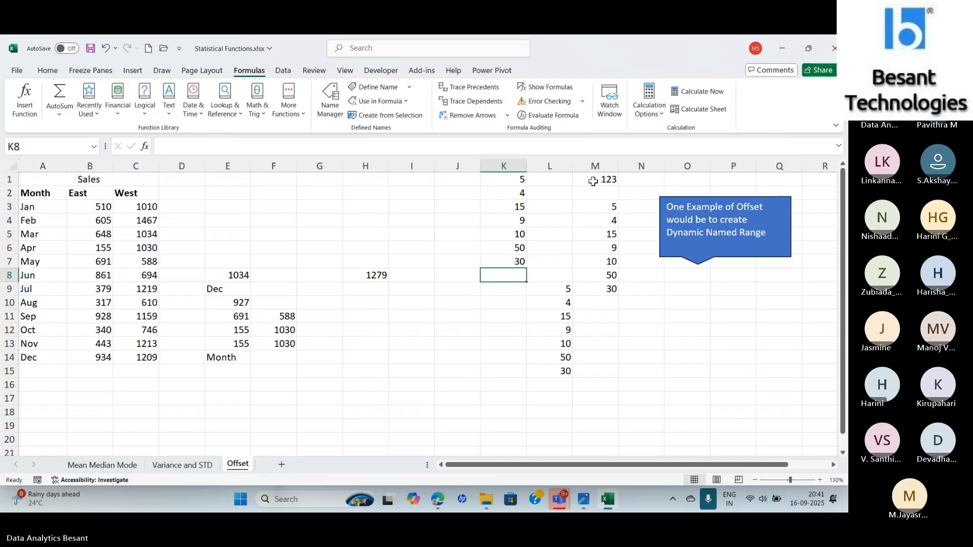
left_click(593, 181)
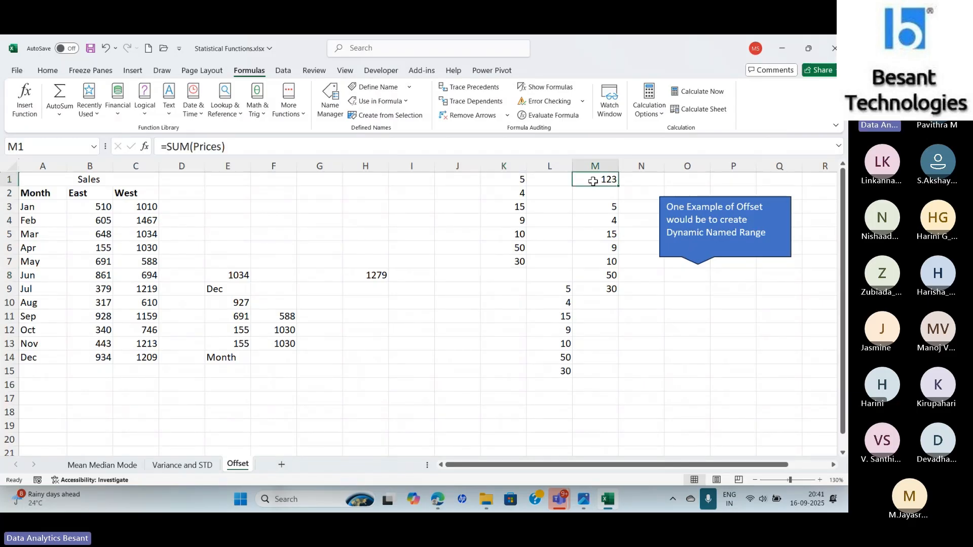
left_click(506, 183)
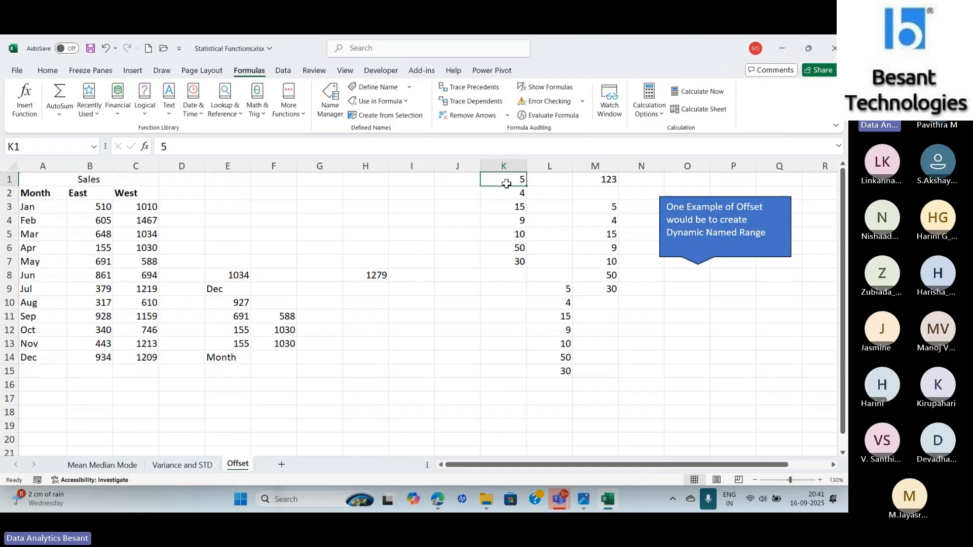
left_click(604, 185)
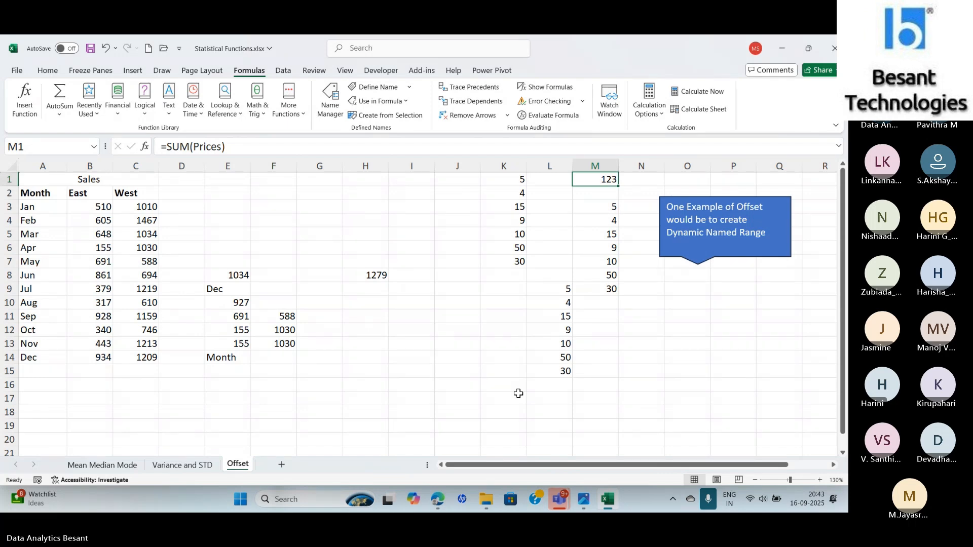
- Switch to the browser and open the Advanced Excel folder in My Drive on Google Drive
left_click(440, 502)
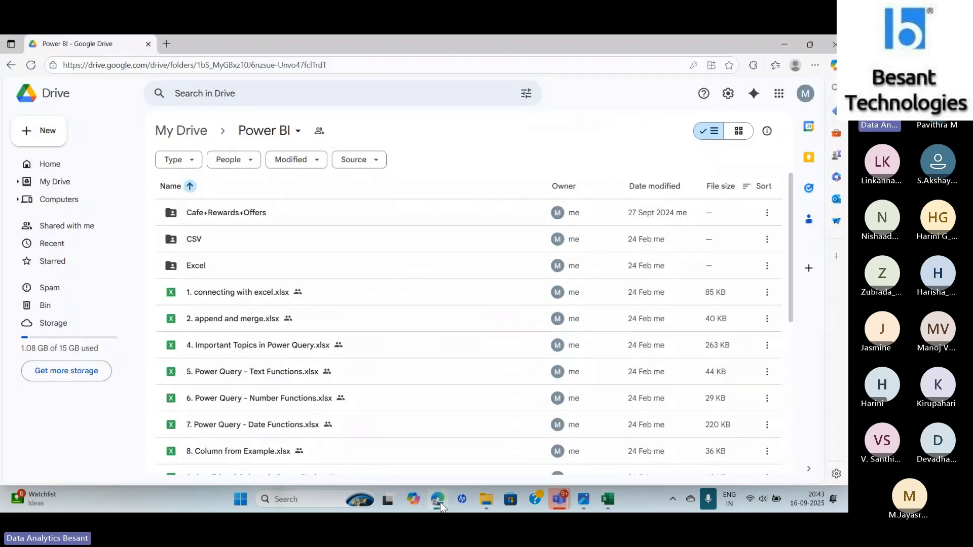
left_click(169, 136)
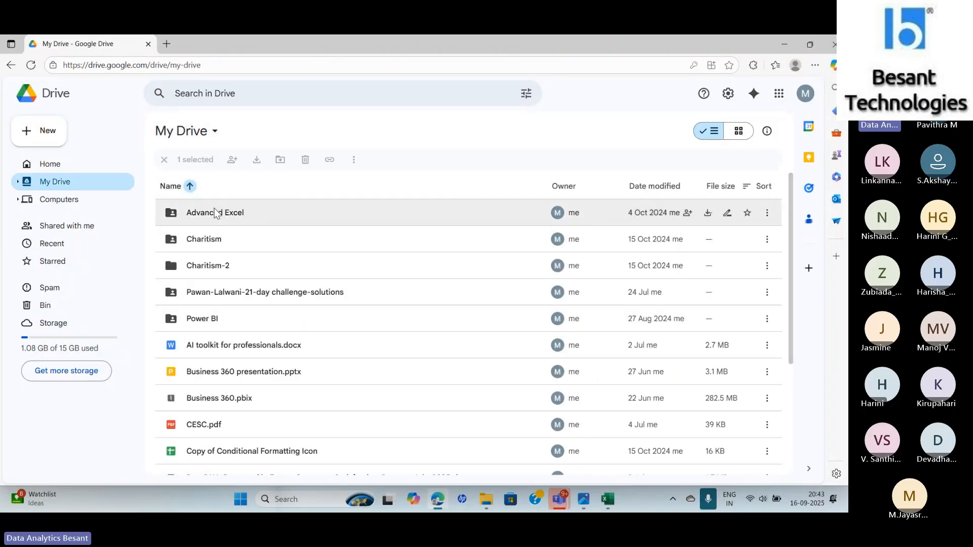
double_click(215, 213)
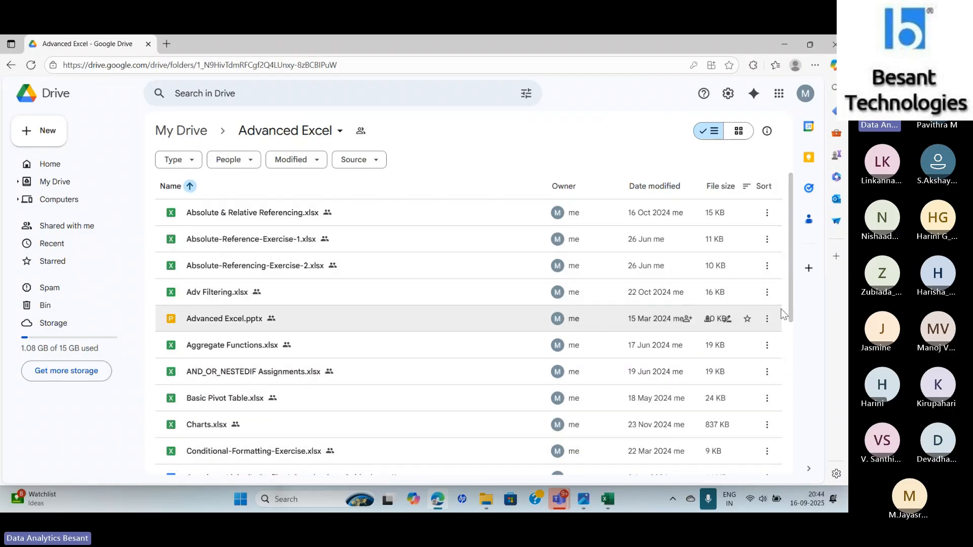
- Scroll through the Advanced Excel folder's file list looking for the Statistical Functions workbook
left_click_drag(790, 309, 793, 416)
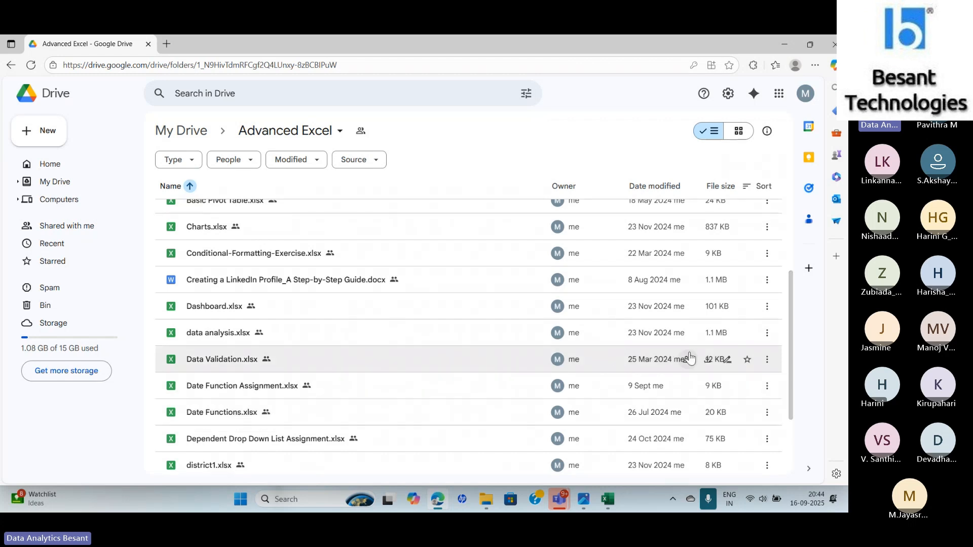
left_click_drag(793, 362, 793, 421)
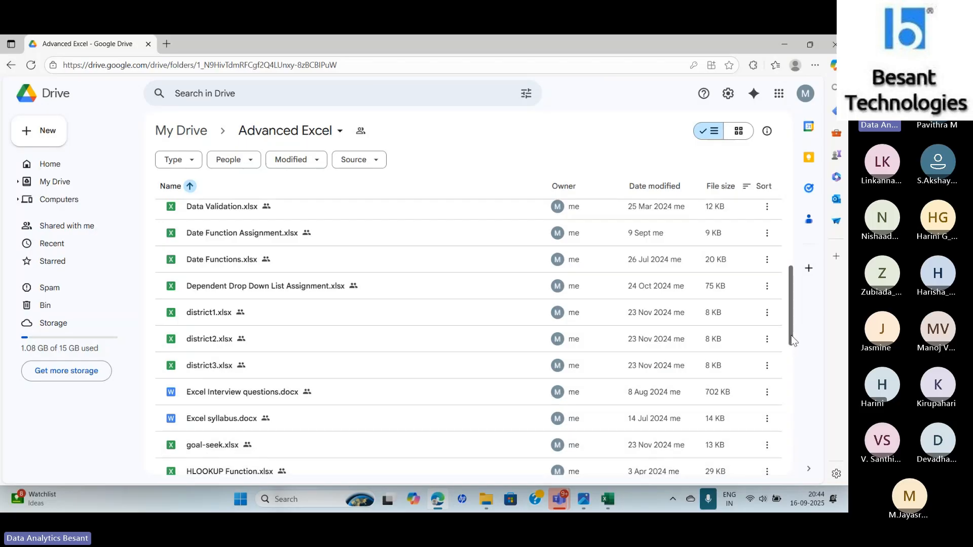
left_click_drag(791, 334, 791, 370)
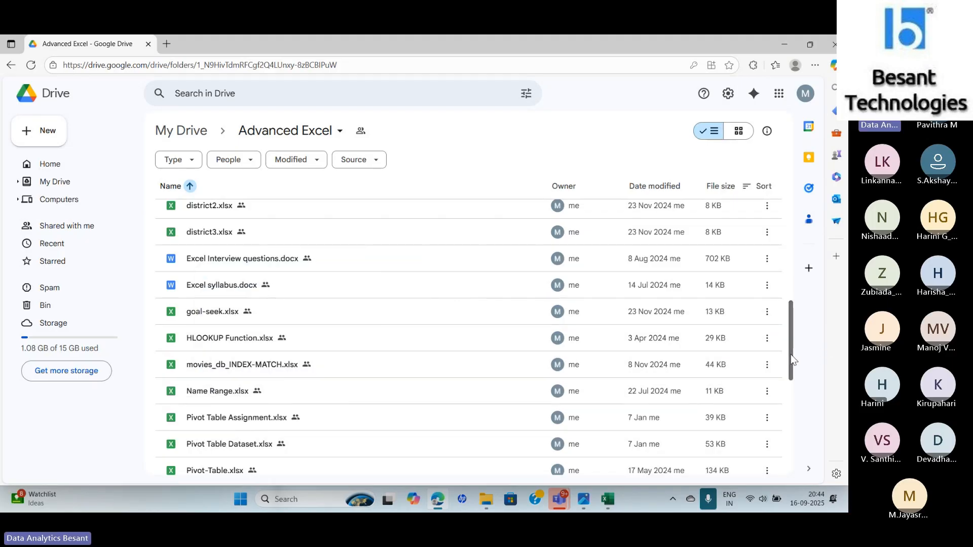
left_click_drag(791, 354, 792, 397)
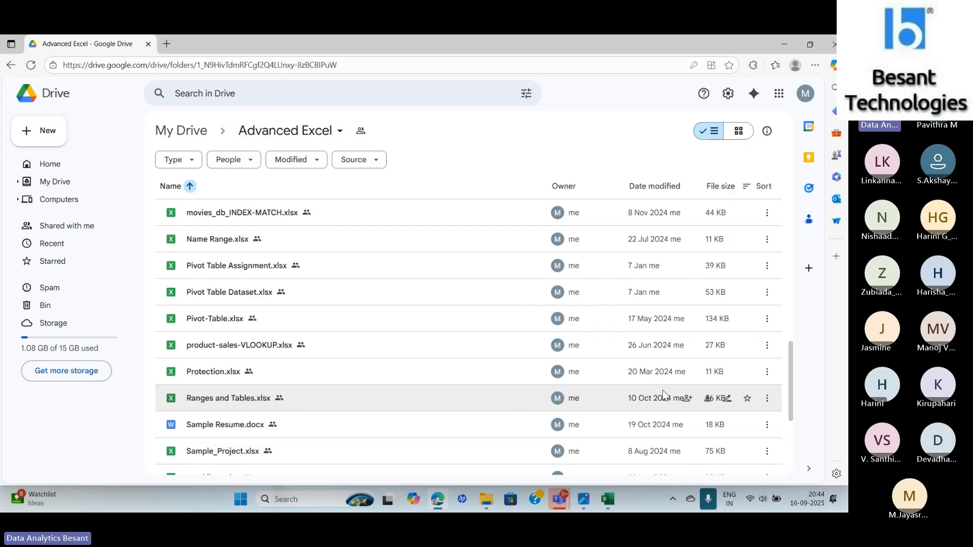
left_click_drag(793, 378, 797, 417)
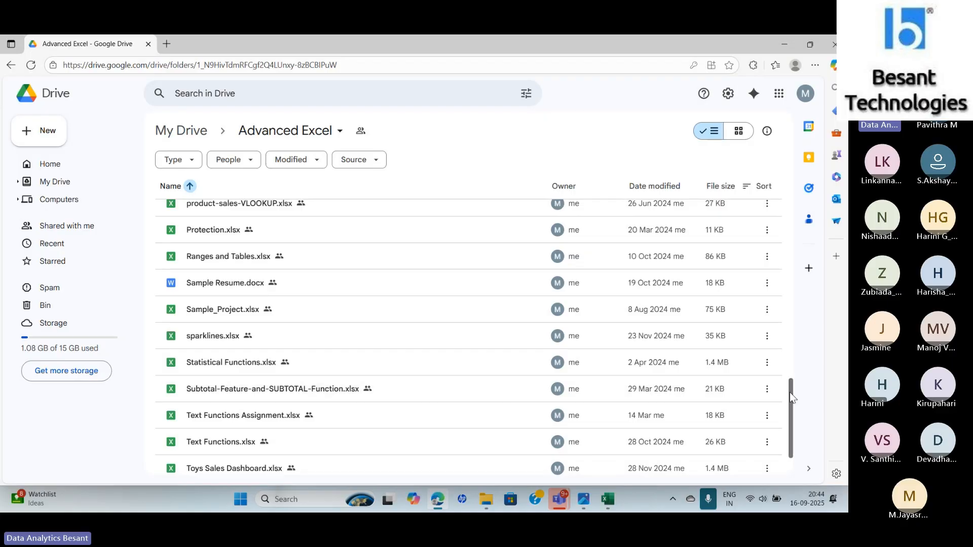
scroll(789, 401, "down", 2)
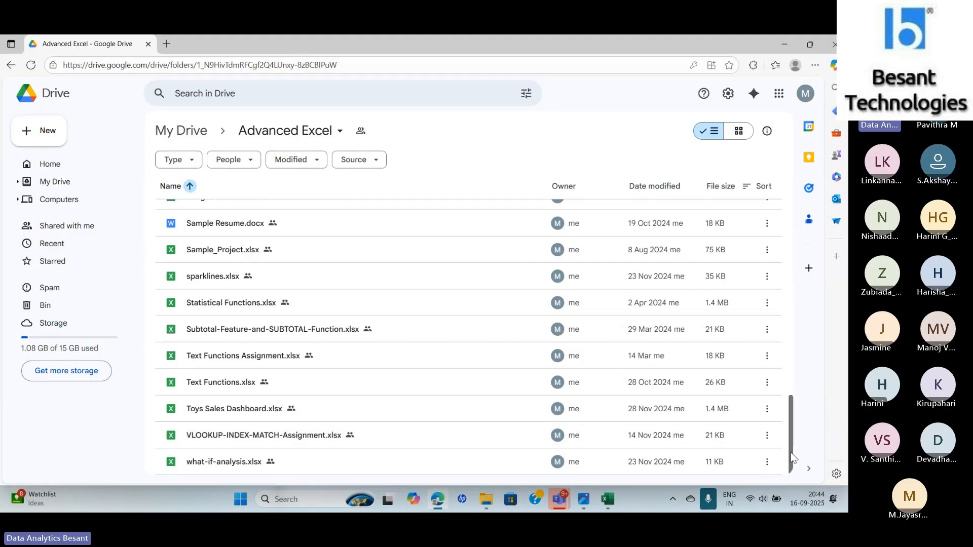
scroll(793, 424, "up", 3)
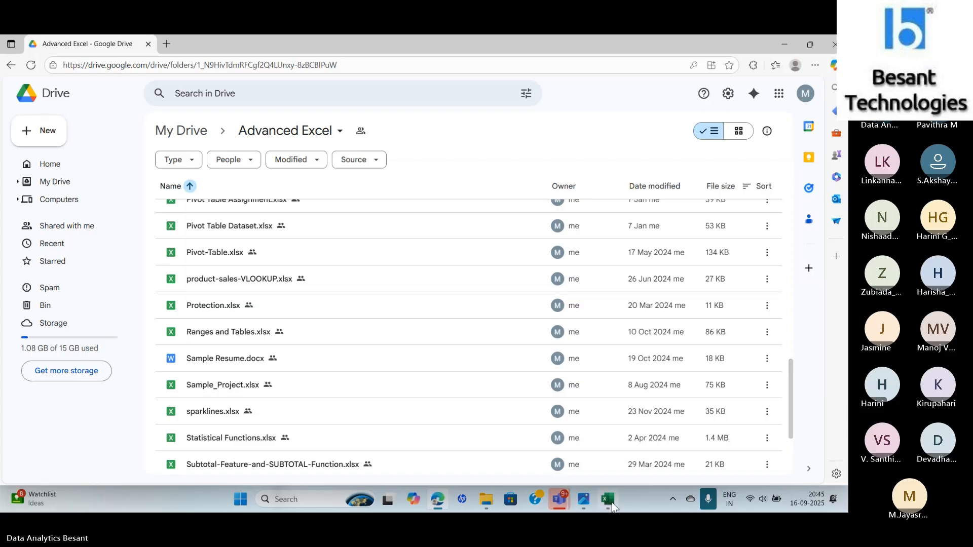
- Close the Statistical Functions workbook without saving changes
mouse_move(611, 503)
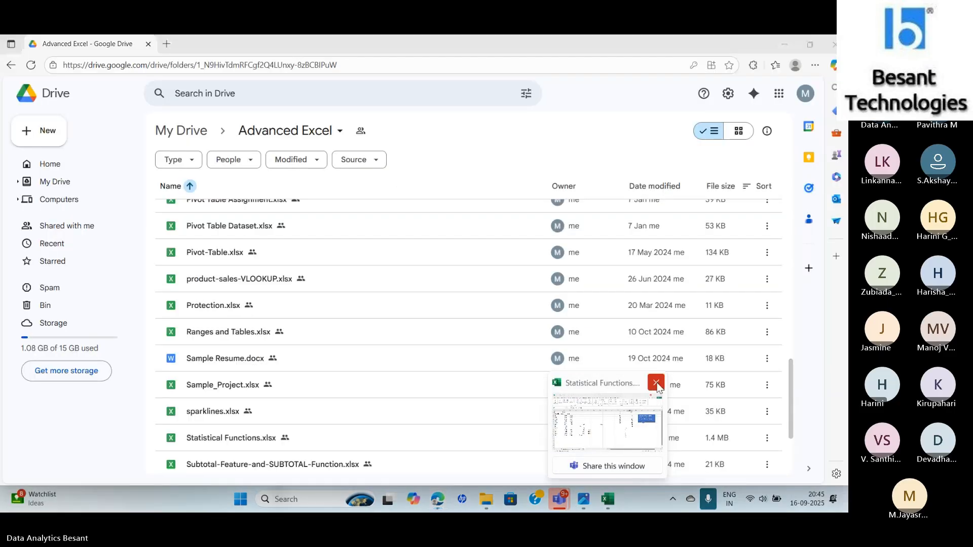
left_click(656, 384)
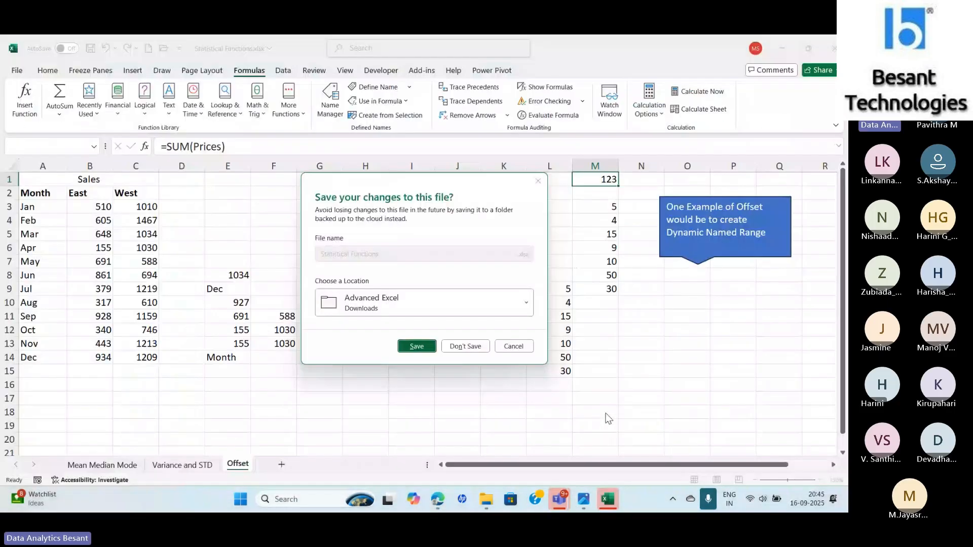
left_click(476, 350)
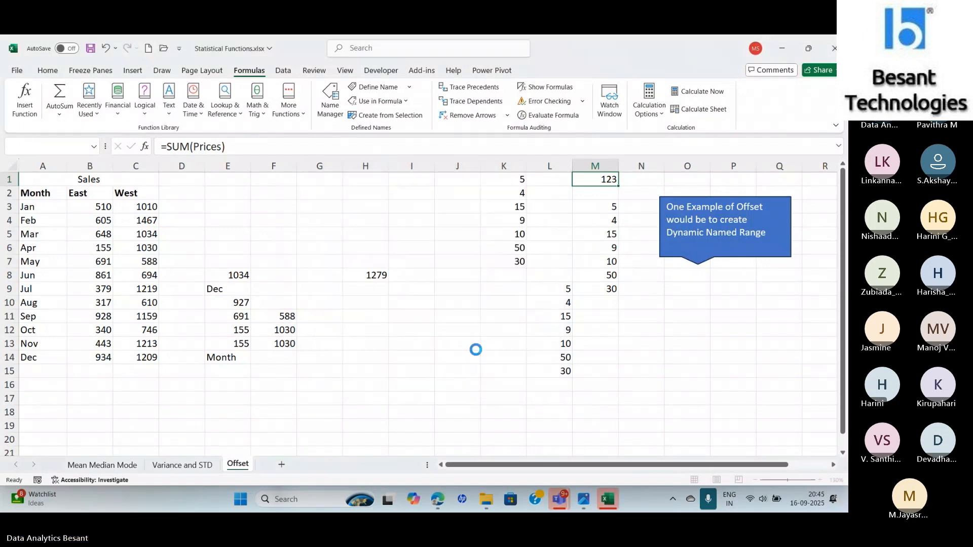
- Open product-sales-VLOOKUP.xlsx from the Advanced Excel folder in Downloads
left_click(499, 500)
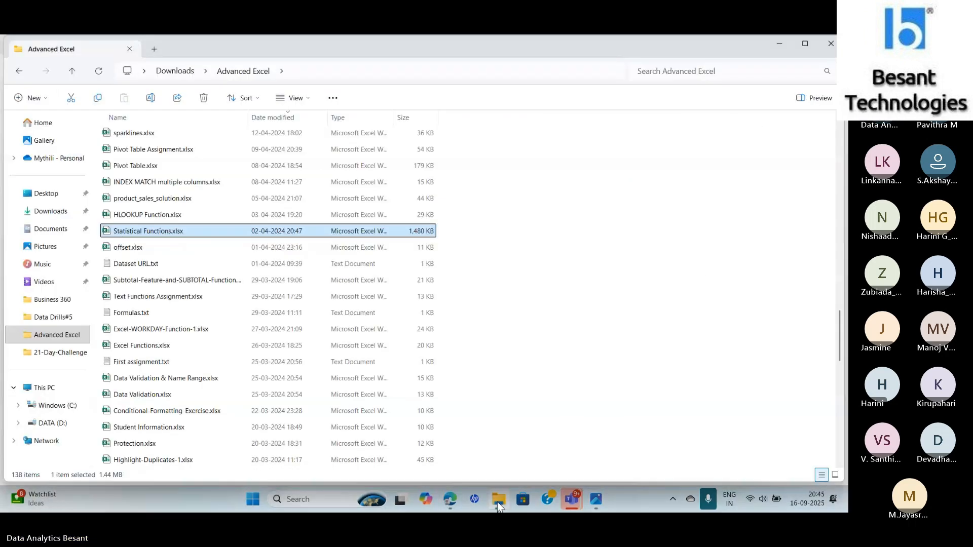
key("p")
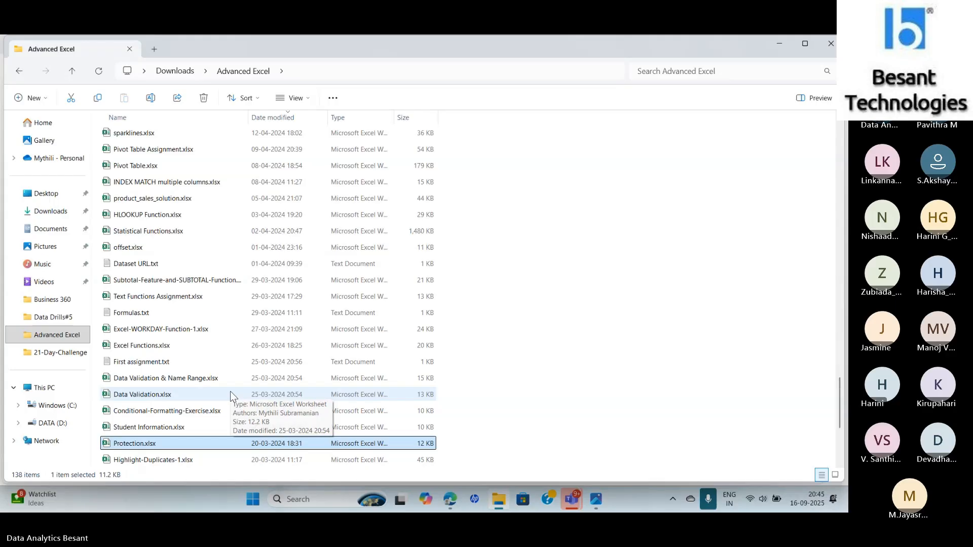
key("p")
key("p")
key("p")
key("p")
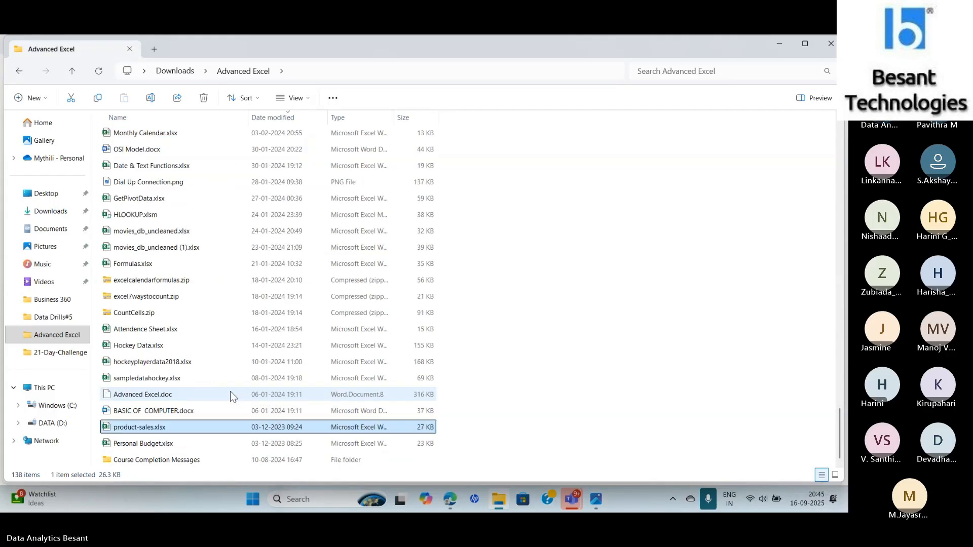
key("p")
key("p")
key("p")
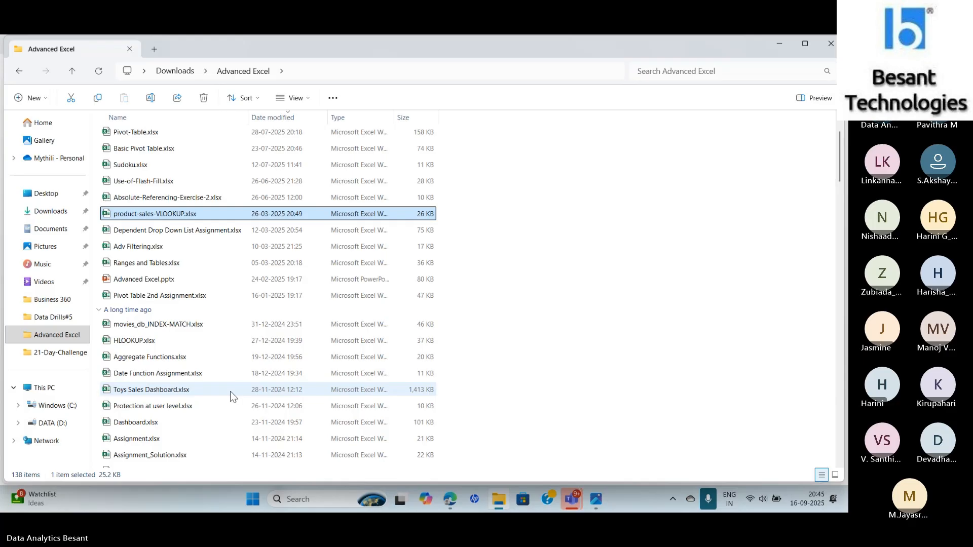
key("Return")
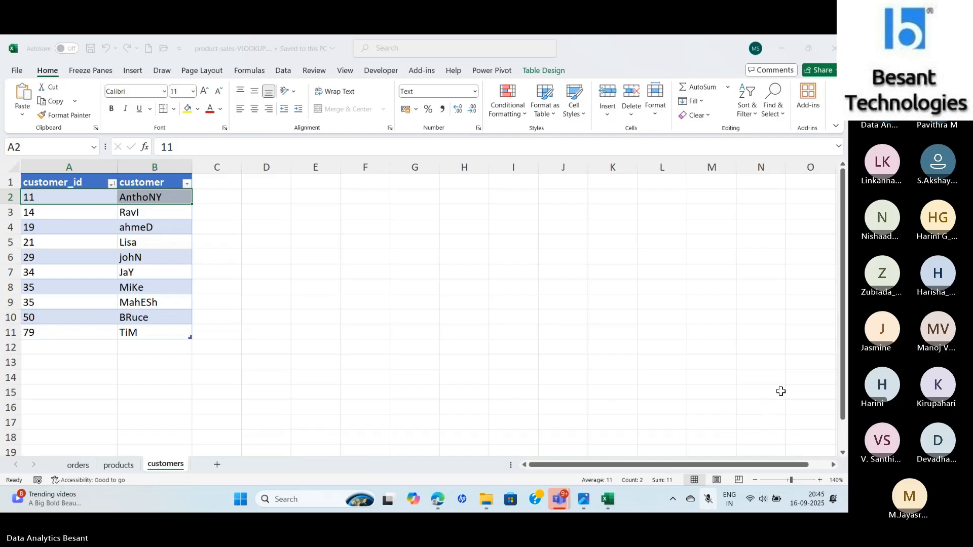
- Browse through the workbook's orders, products and customers sheets
left_click(709, 504)
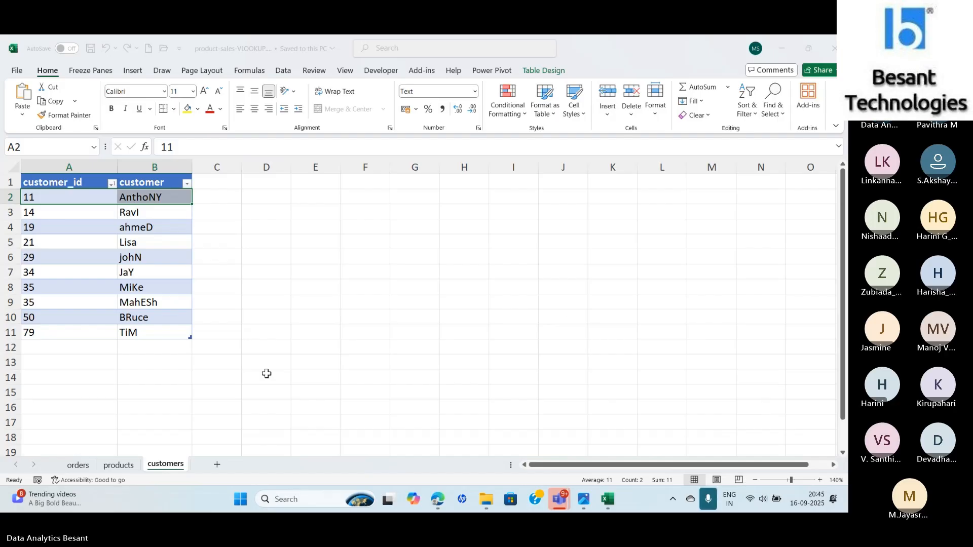
left_click(78, 467)
left_click(78, 467)
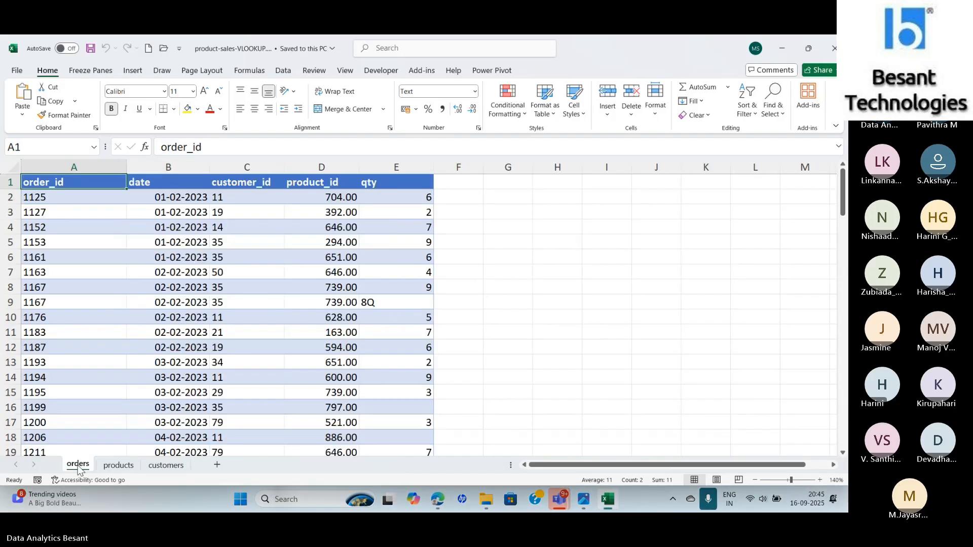
left_click(121, 465)
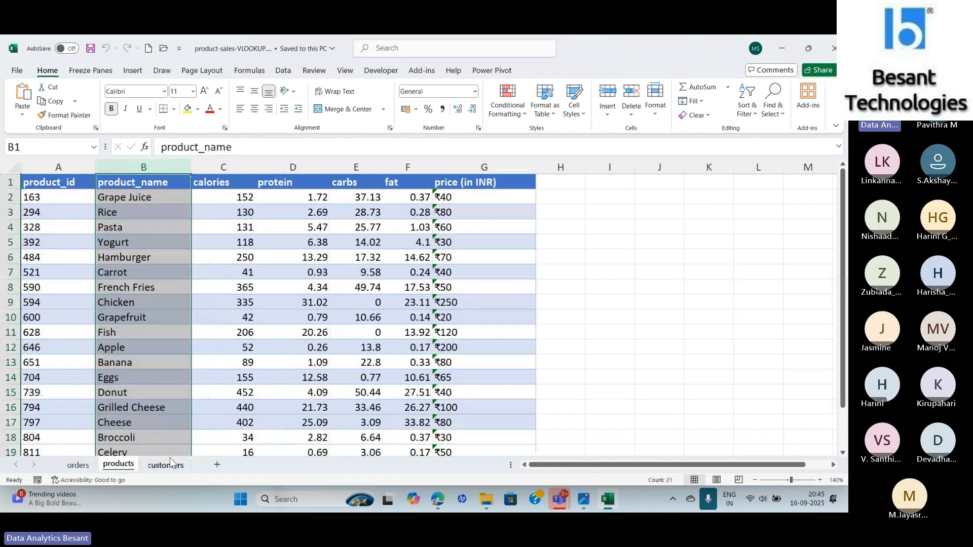
left_click(171, 464)
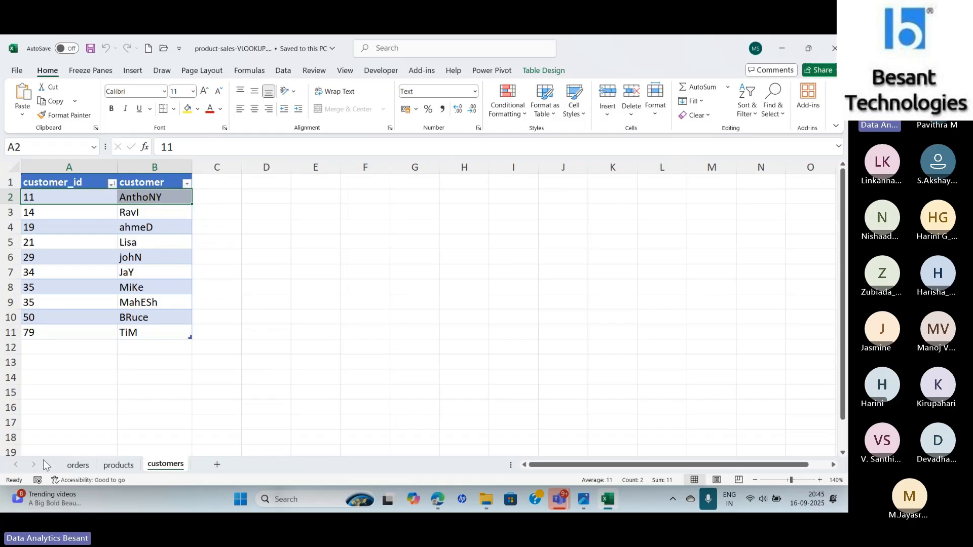
left_click(78, 465)
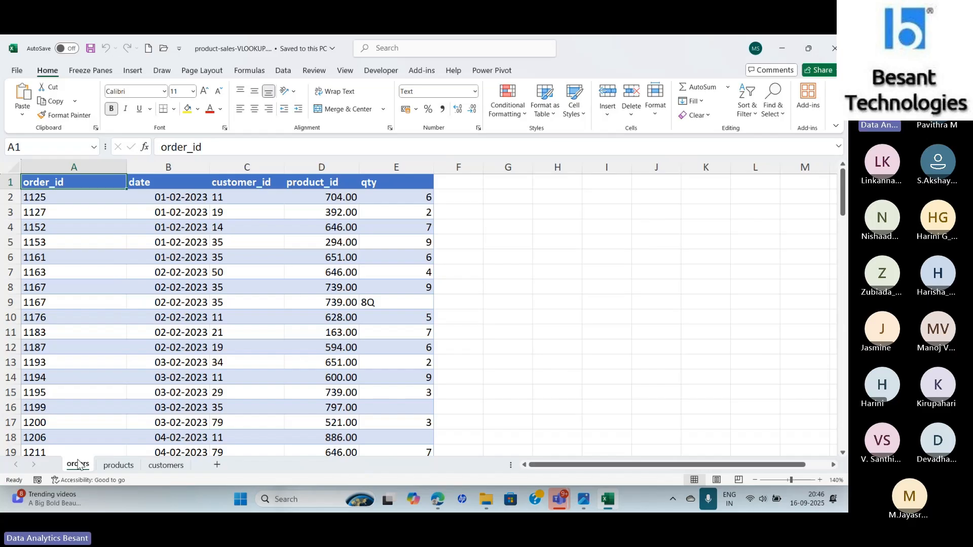
- Examine the orders sheet's column headers and the first order's customer_id, product_id and qty cells
key("Right")
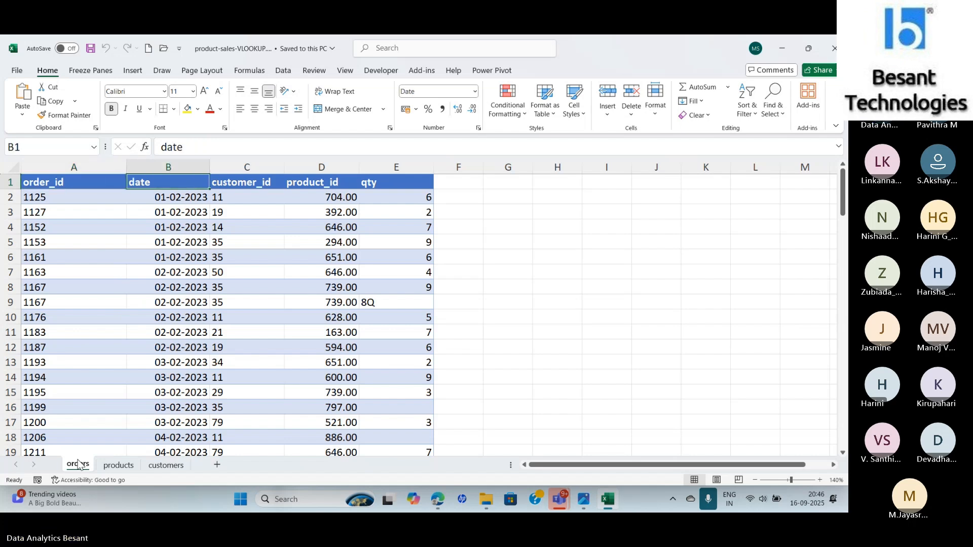
key("Right")
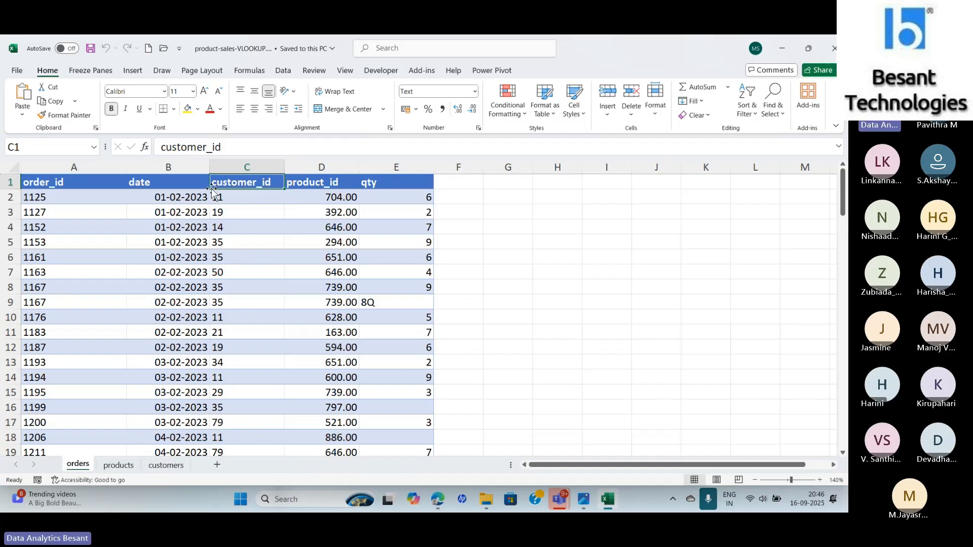
left_click(320, 201)
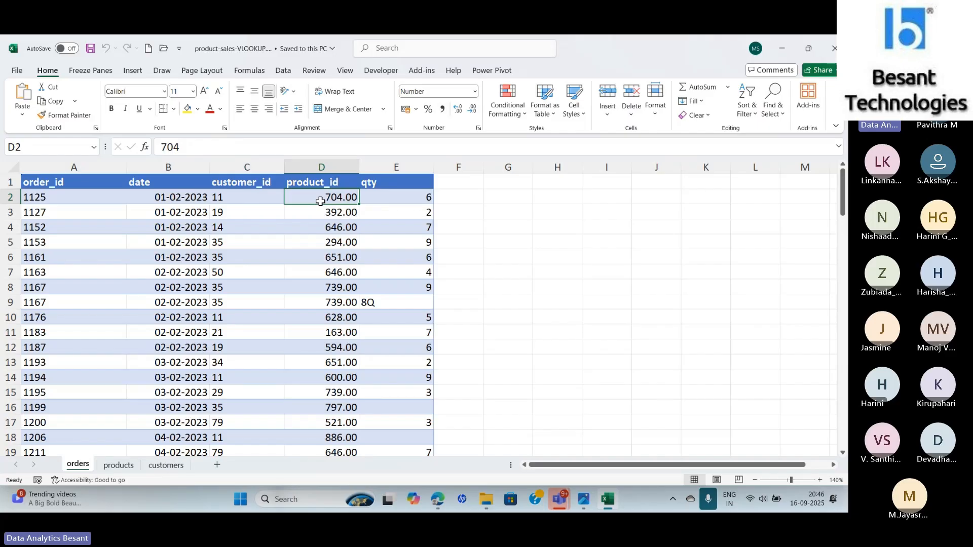
key("Up")
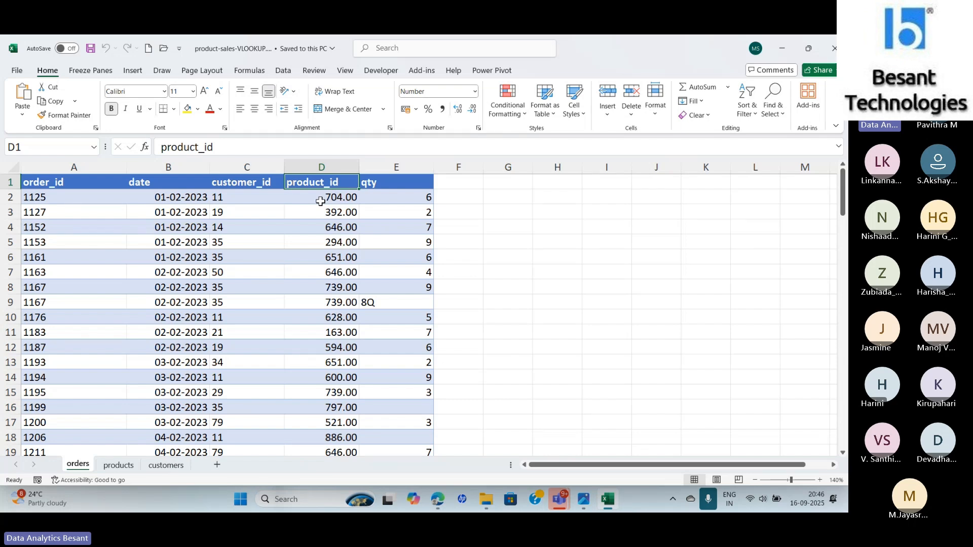
key("Right")
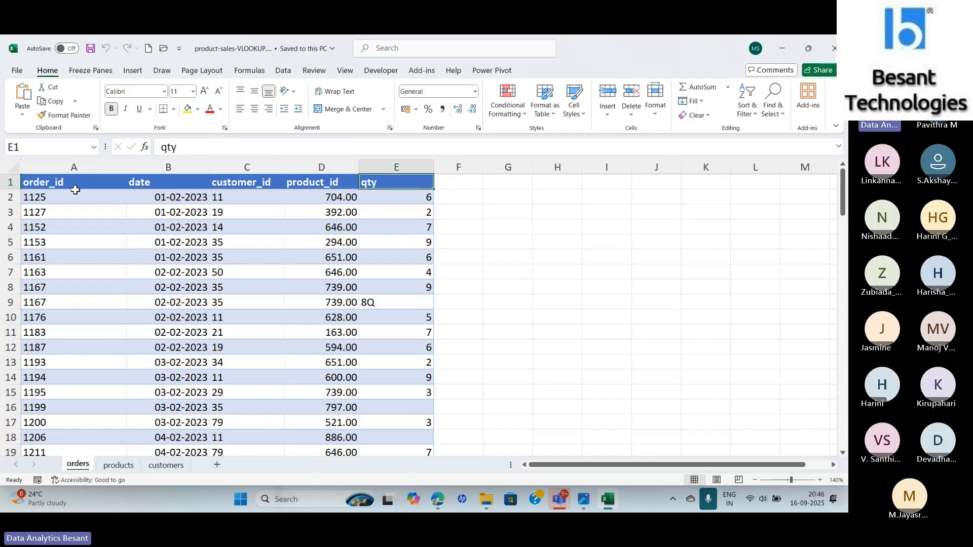
left_click(49, 197)
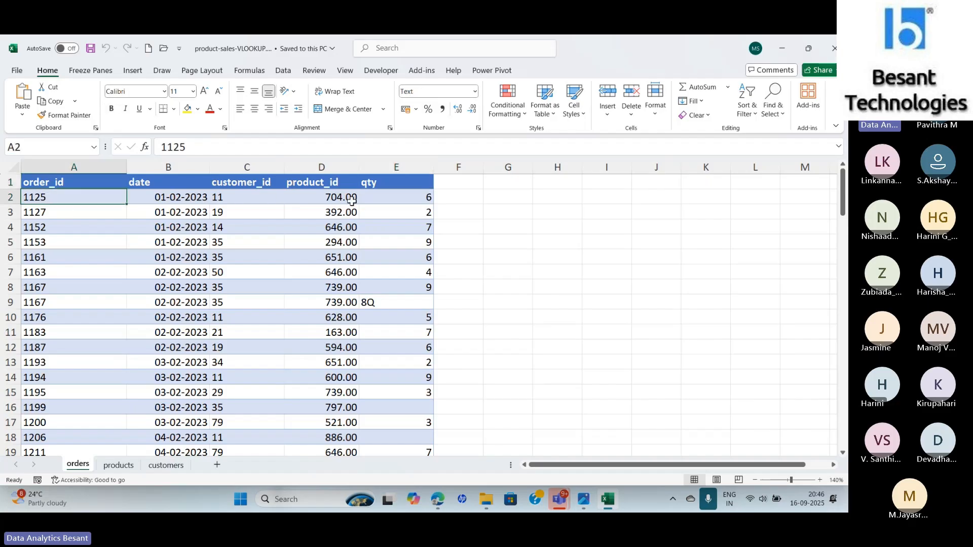
left_click(324, 196)
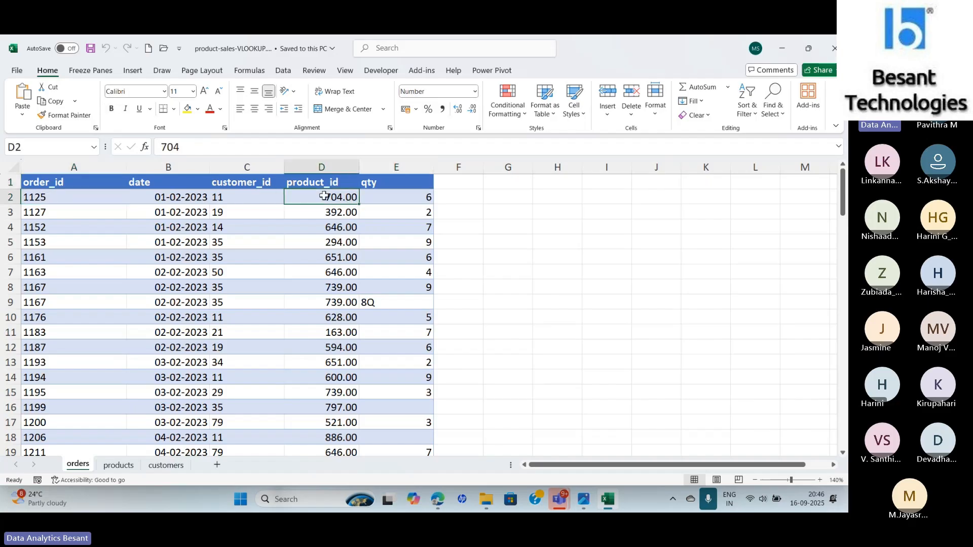
left_click(401, 197)
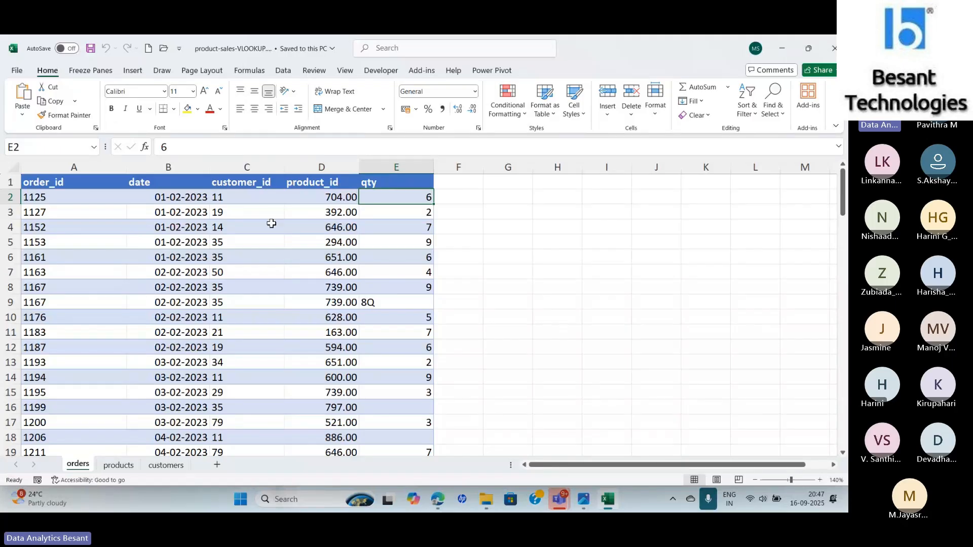
left_click(236, 199)
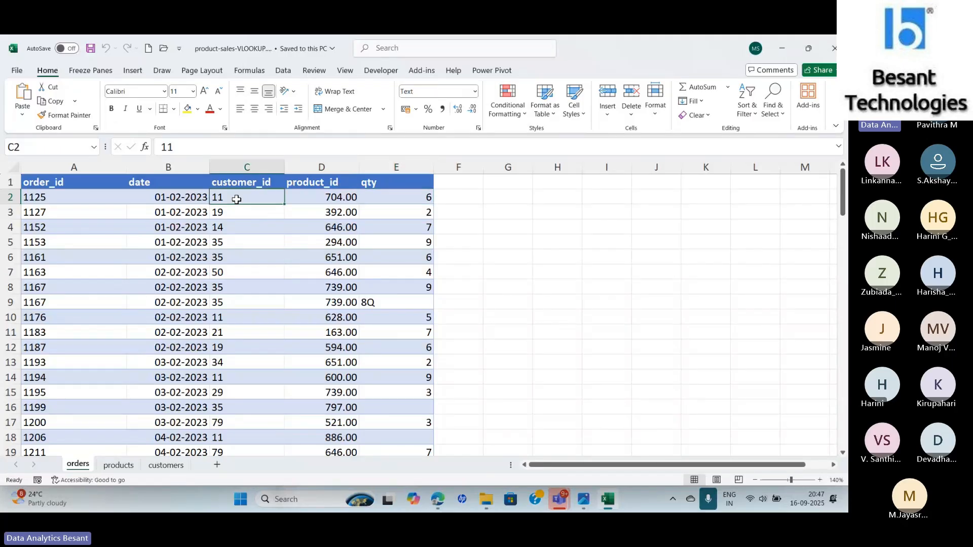
left_click(331, 198)
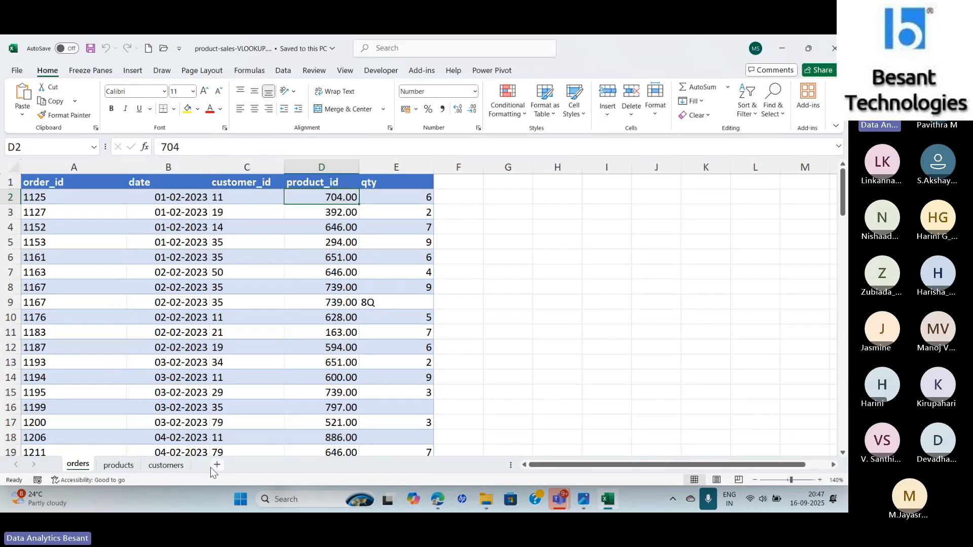
- Inspect each column of the first product record on the products sheet, then the Eggs row
left_click(124, 466)
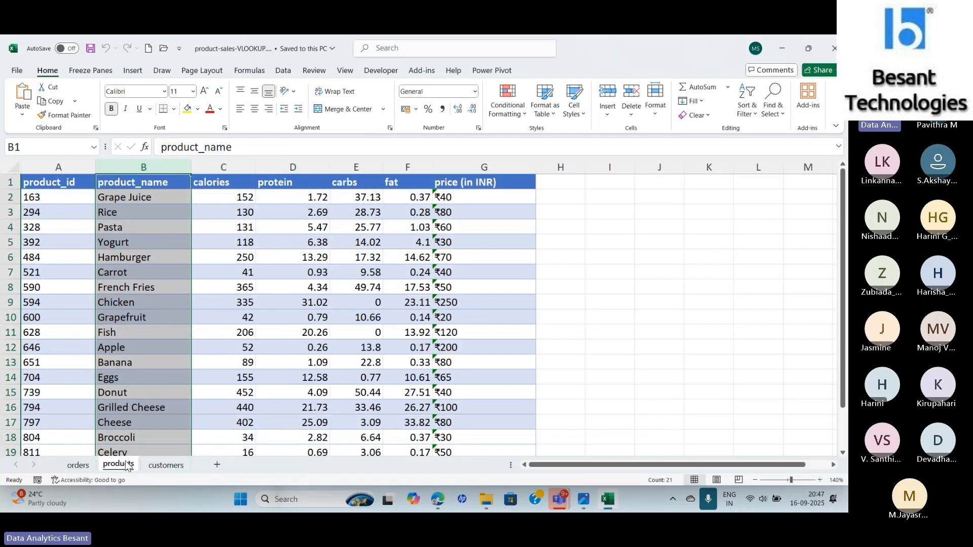
left_click(39, 199)
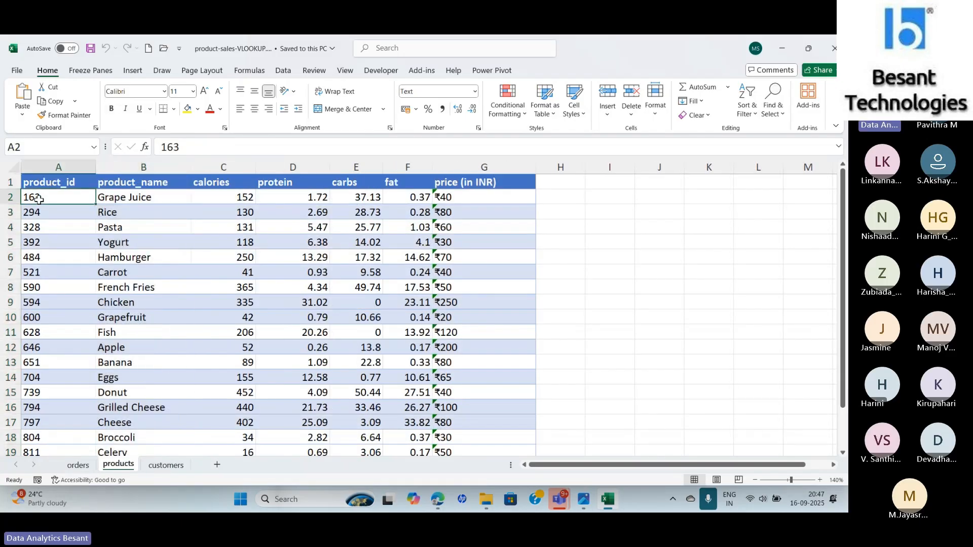
left_click(126, 203)
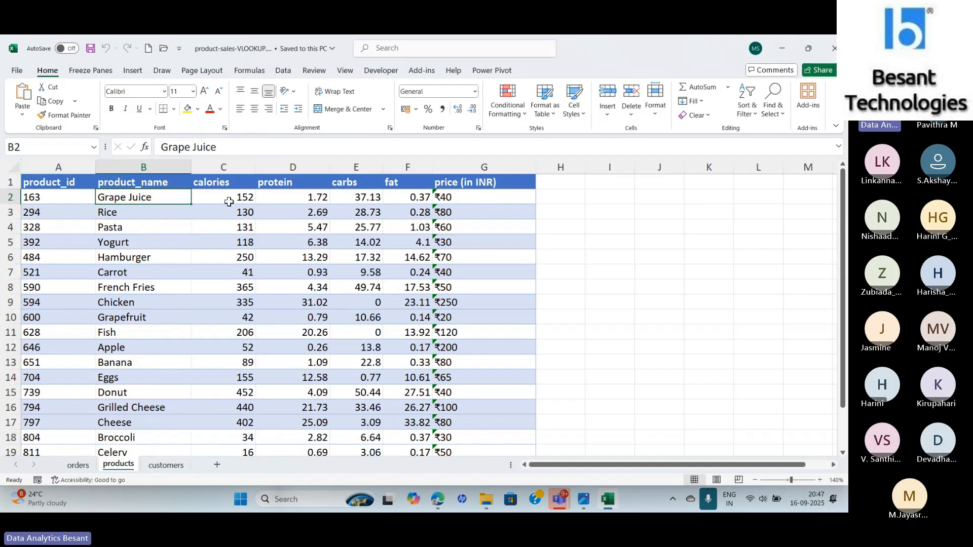
left_click(229, 201)
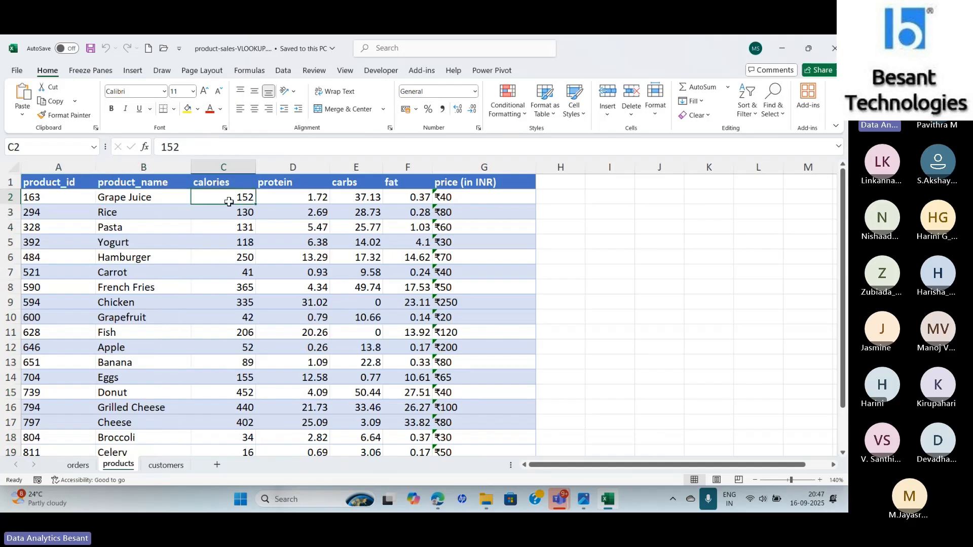
left_click(300, 199)
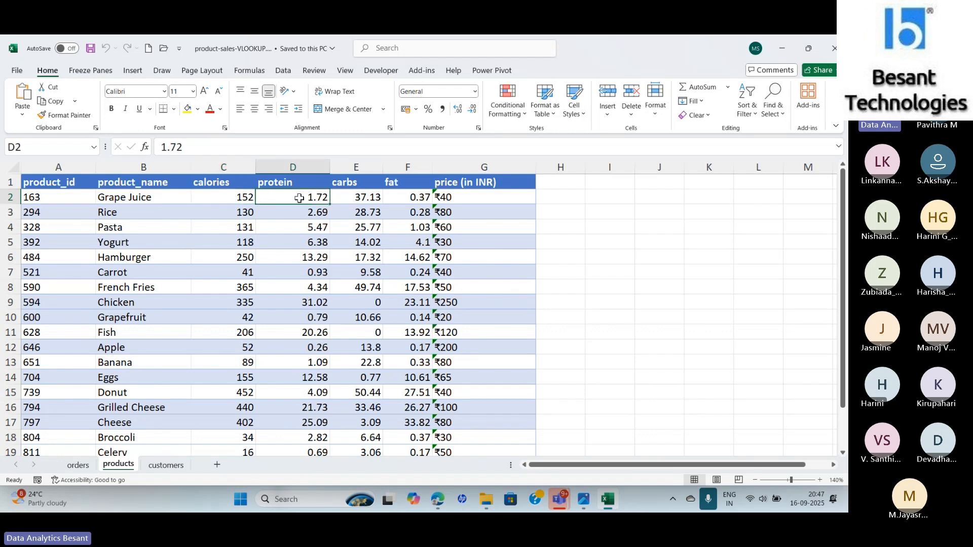
left_click(365, 199)
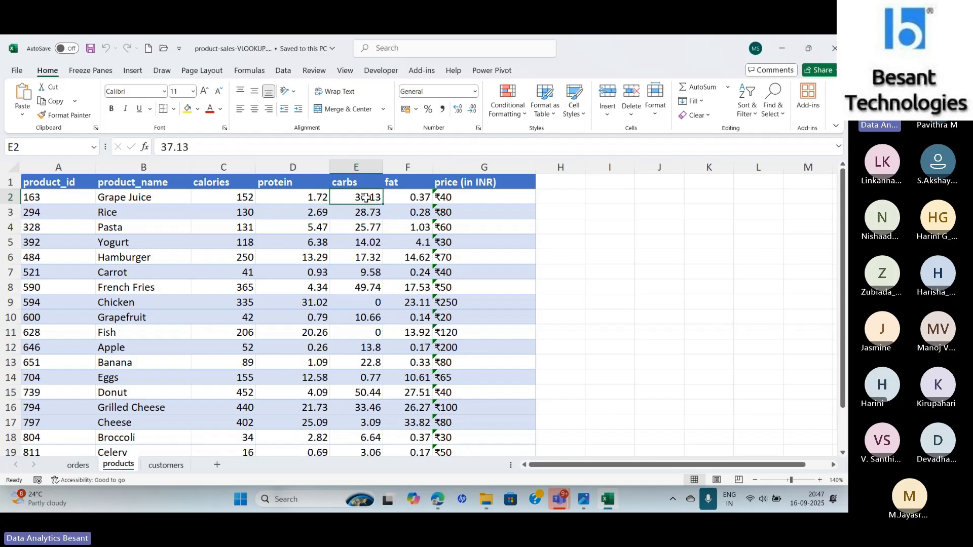
left_click(410, 199)
left_click(480, 199)
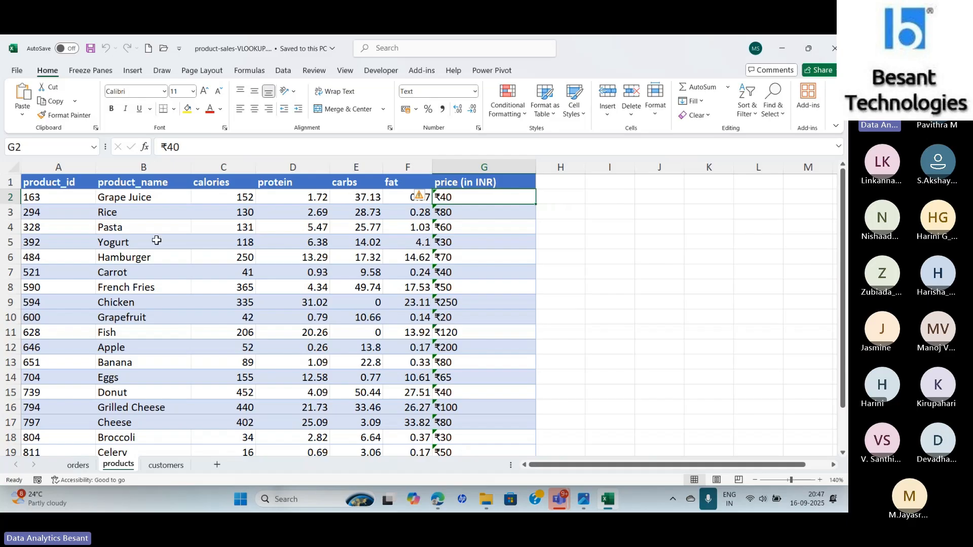
left_click(129, 195)
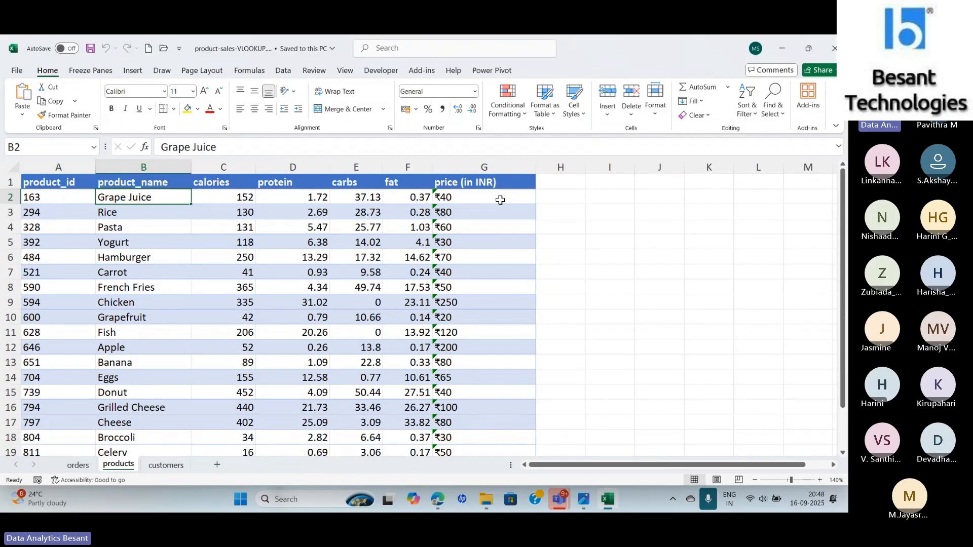
left_click(119, 379)
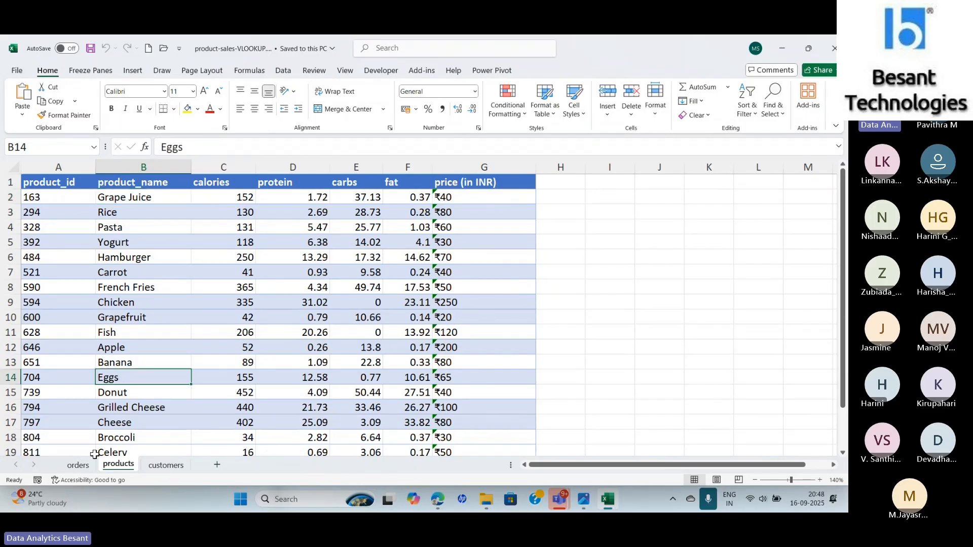
- Compare the first order's product_id with the Eggs row on the products sheet and its nearby prices
left_click(79, 465)
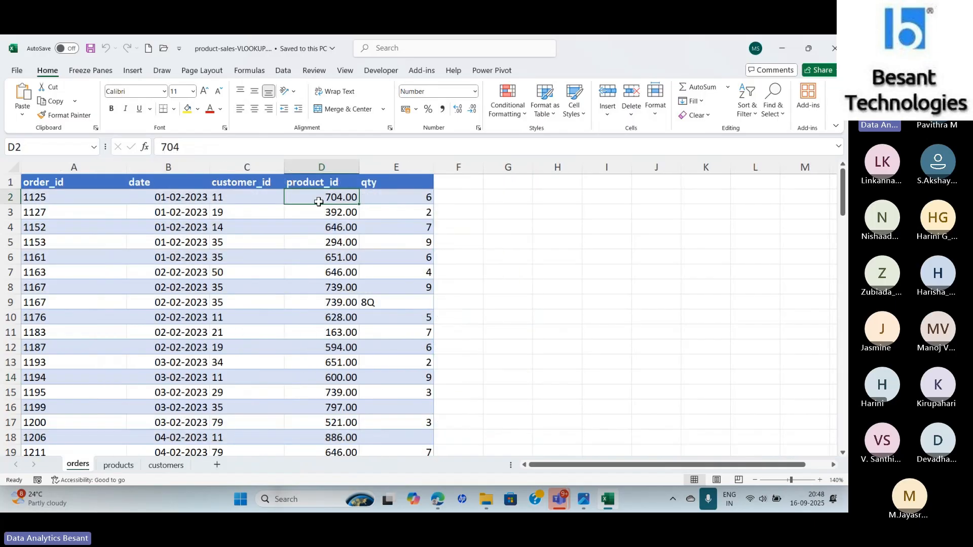
left_click(120, 464)
left_click(54, 379)
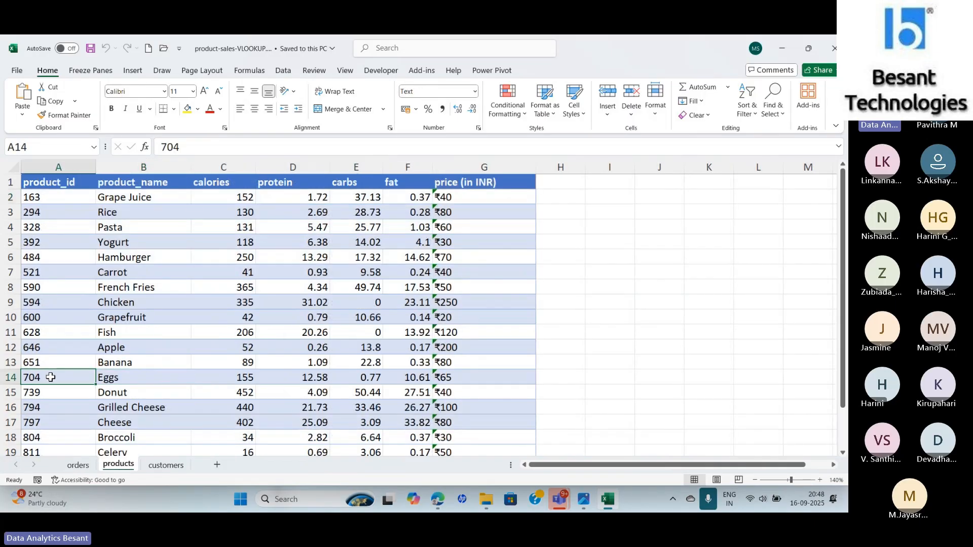
left_click(127, 381)
left_click(494, 375)
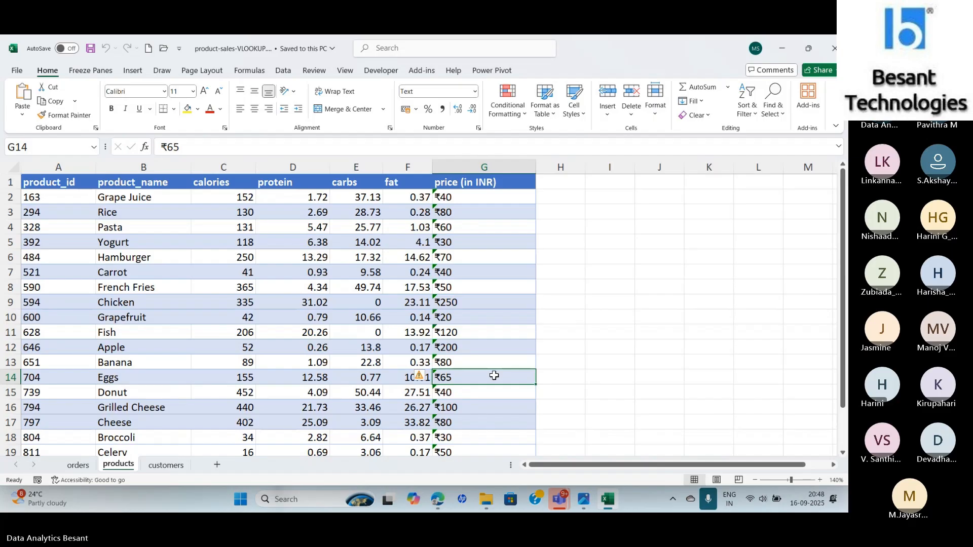
left_click(460, 360)
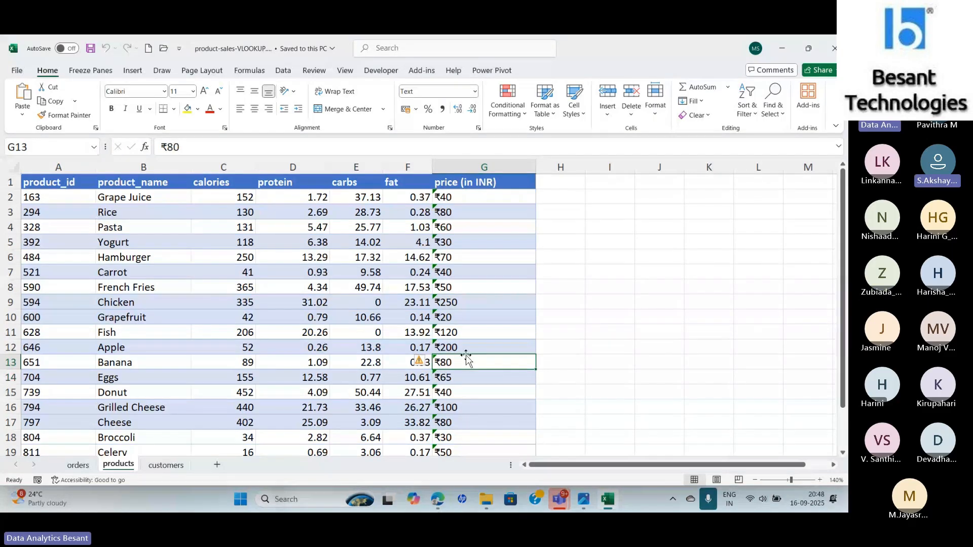
left_click(471, 351)
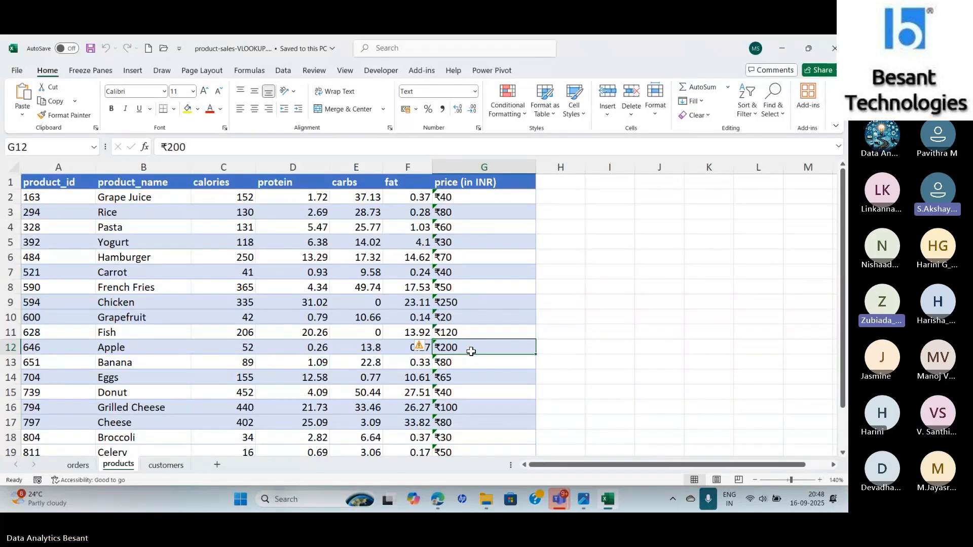
- Switch back to the Teams meeting window
key("alt+Tab")
key("alt+Tab")
key("alt+Tab")
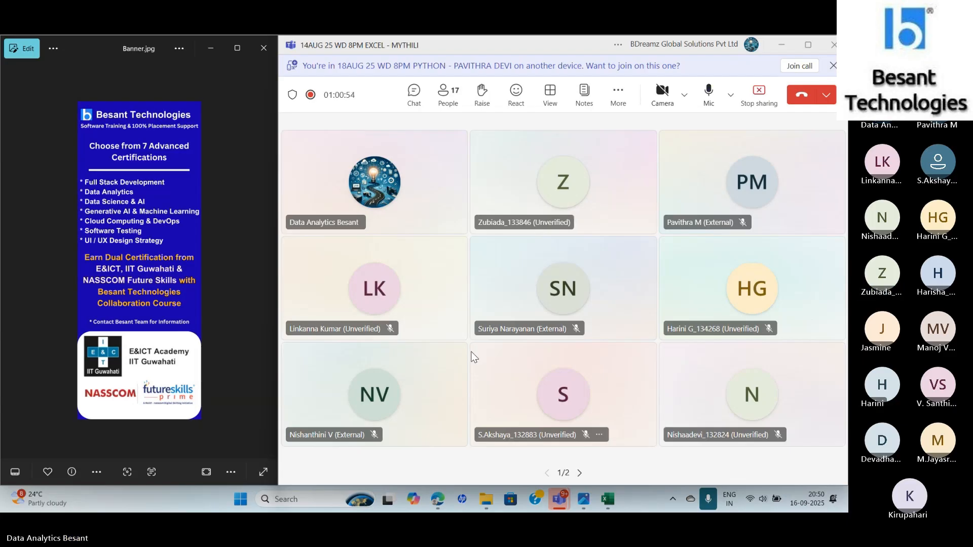
key("alt+Tab")
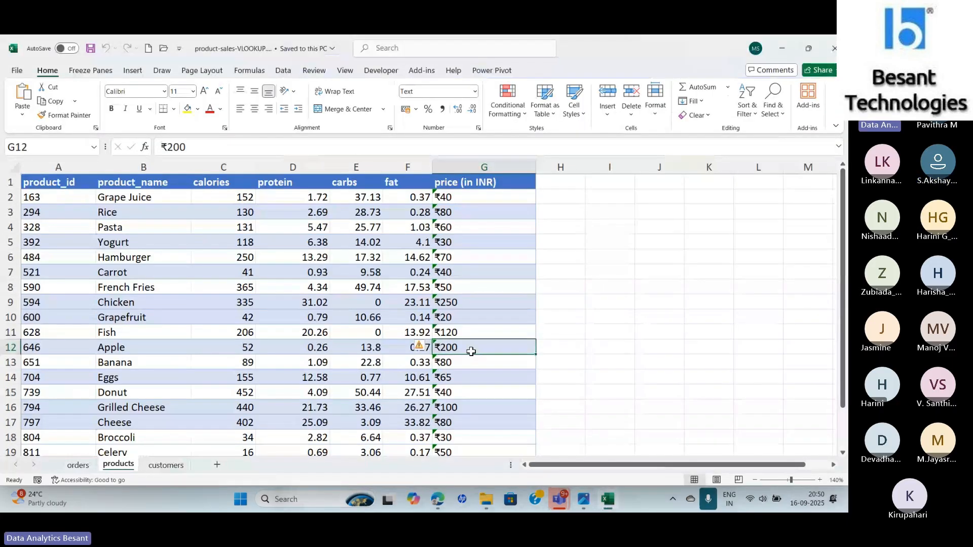
left_click(471, 198)
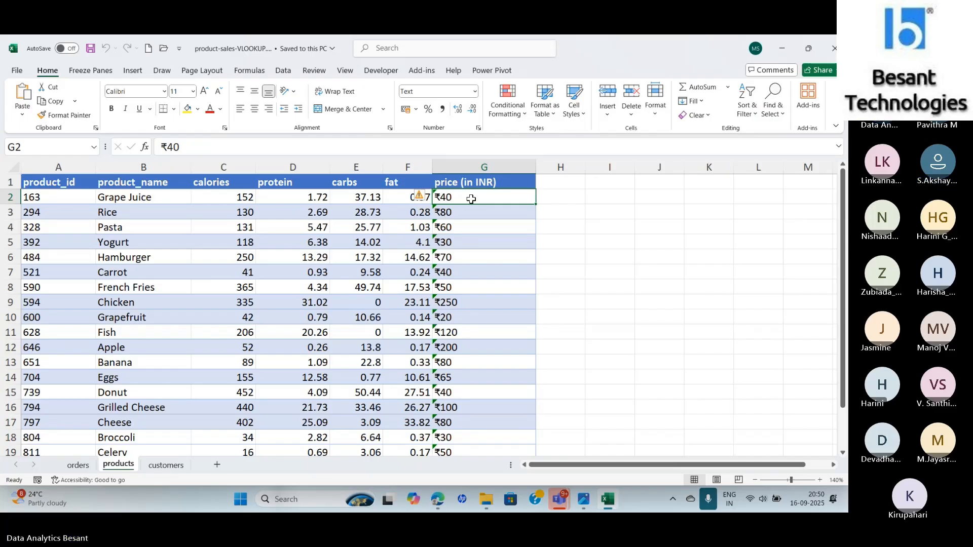
key("alt+Tab")
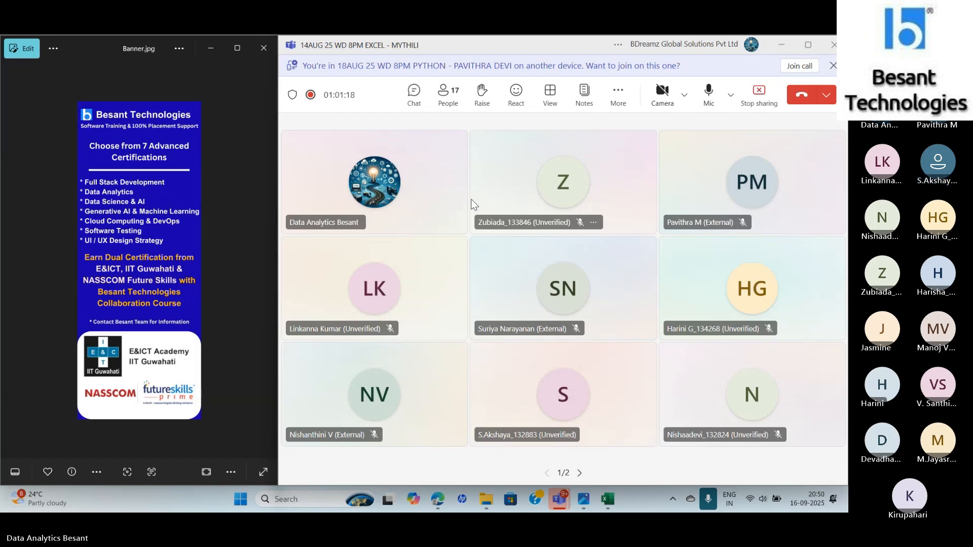
key("alt+Tab")
left_click(77, 465)
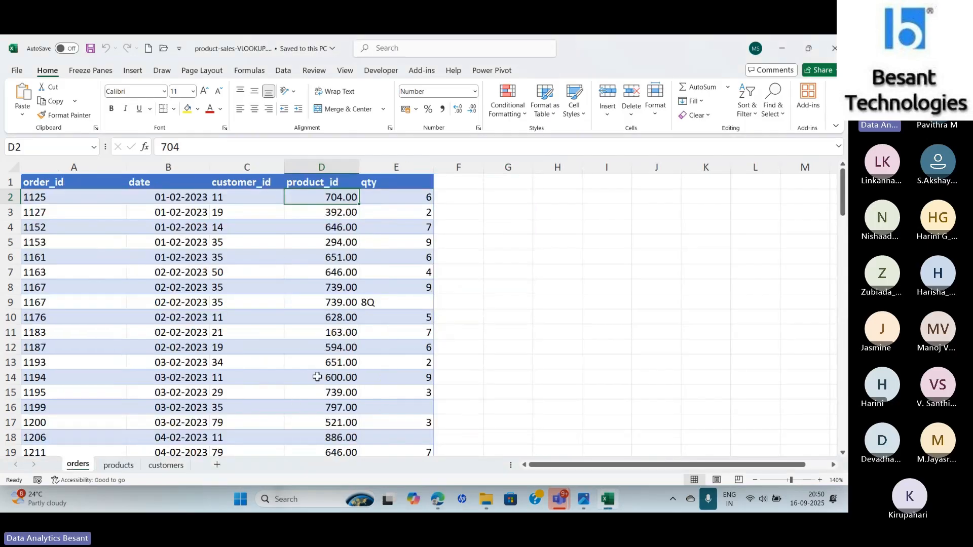
left_click(114, 469)
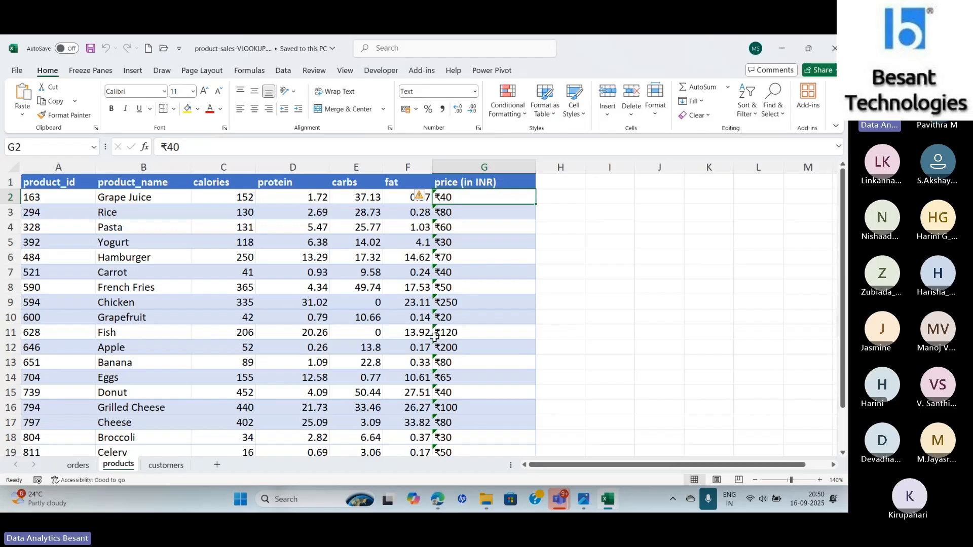
key("alt+Tab")
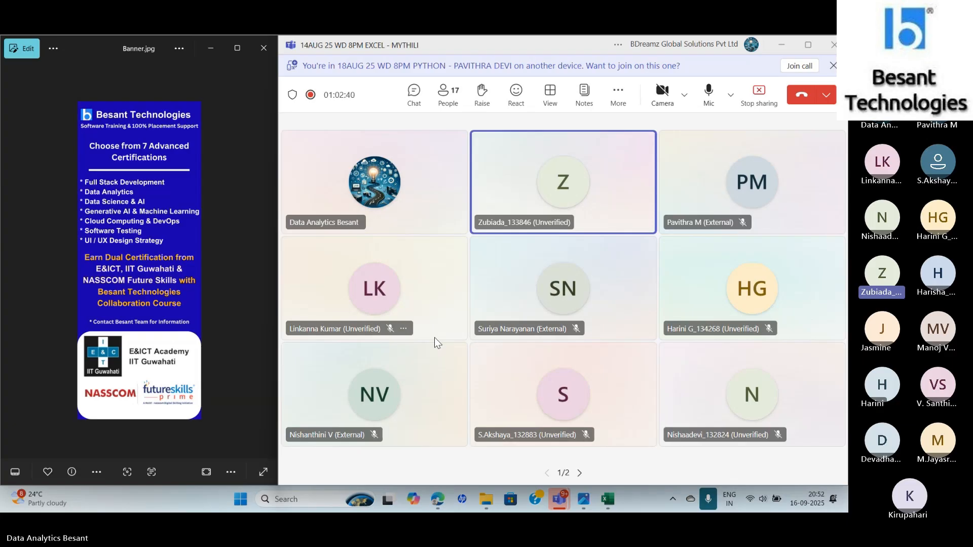
key("XF86AudioRaiseVolume")
key("XF86AudioRaiseVolume")
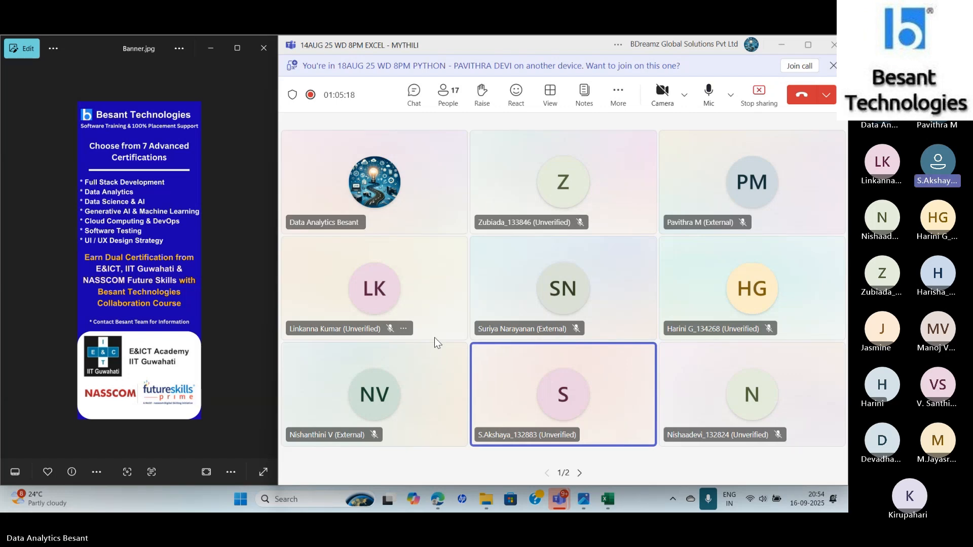
- Highlight duplicate values in the product_id column A2:A21 with Light Red Fill with Dark Red Text
key("alt+Tab")
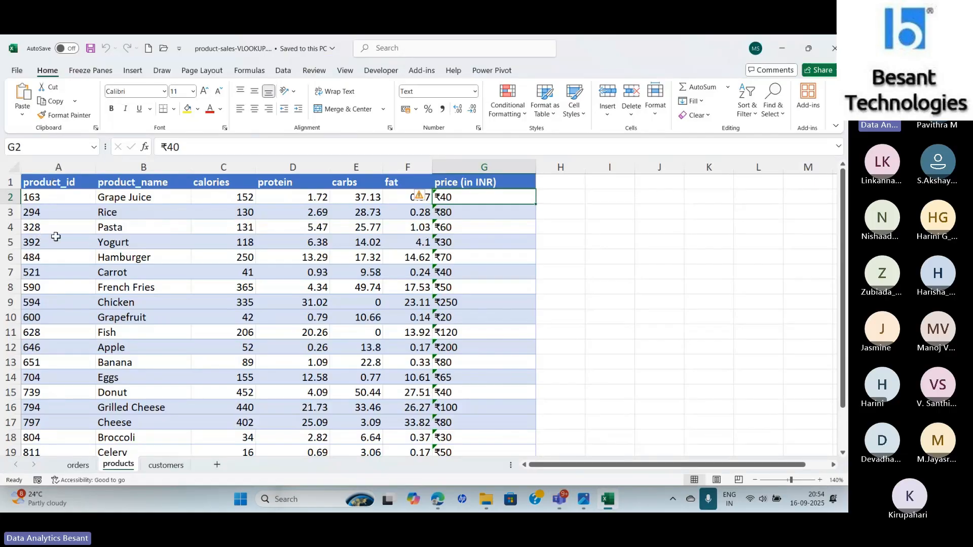
left_click(51, 196)
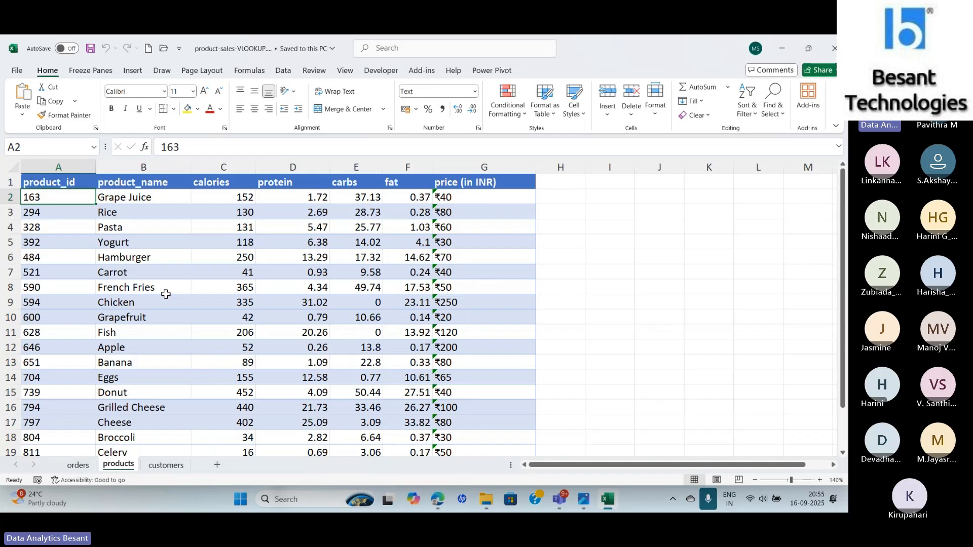
key("shift+Down")
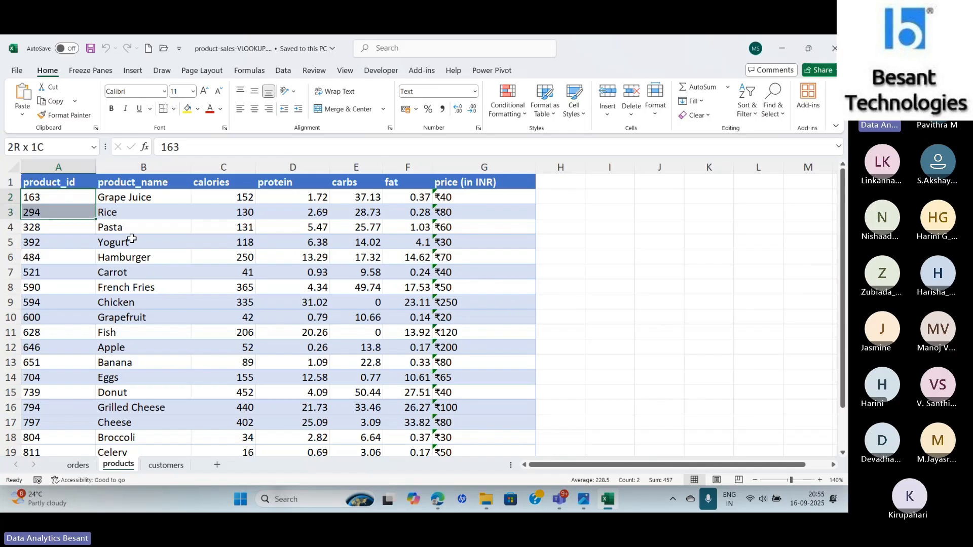
key("ctrl+shift+Down")
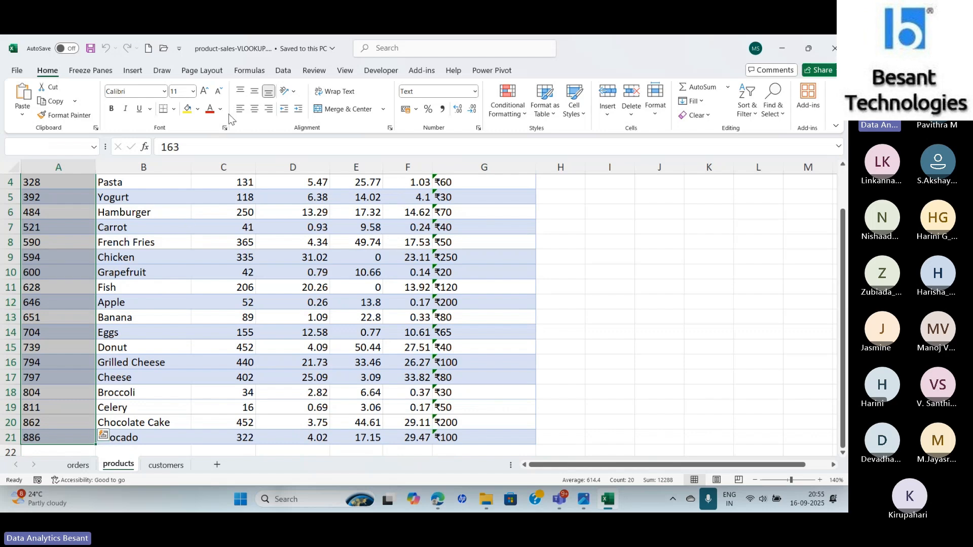
left_click(507, 99)
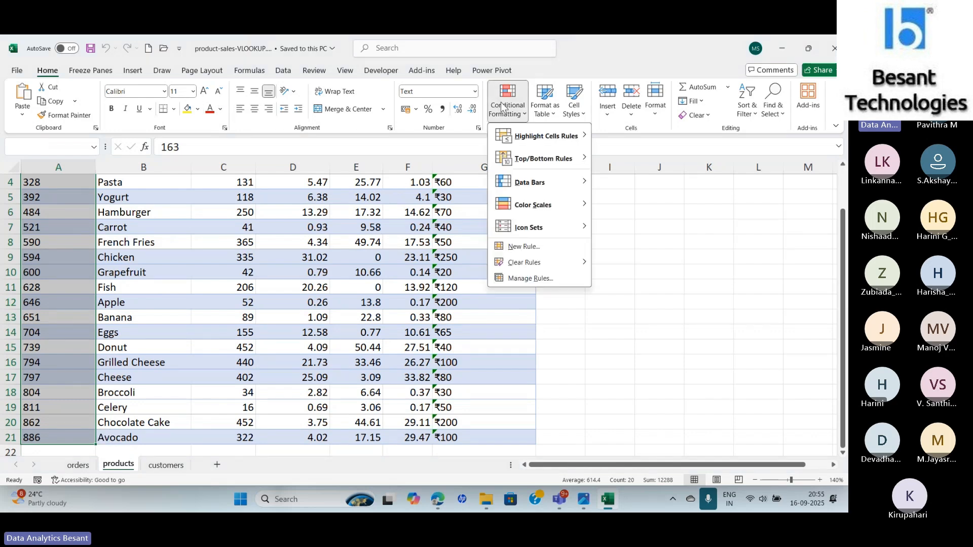
mouse_move(538, 136)
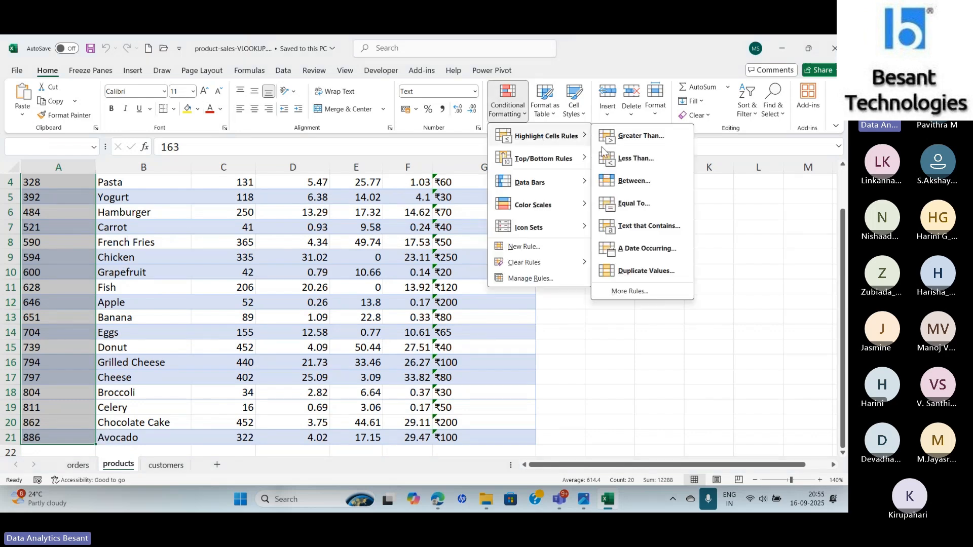
left_click(634, 271)
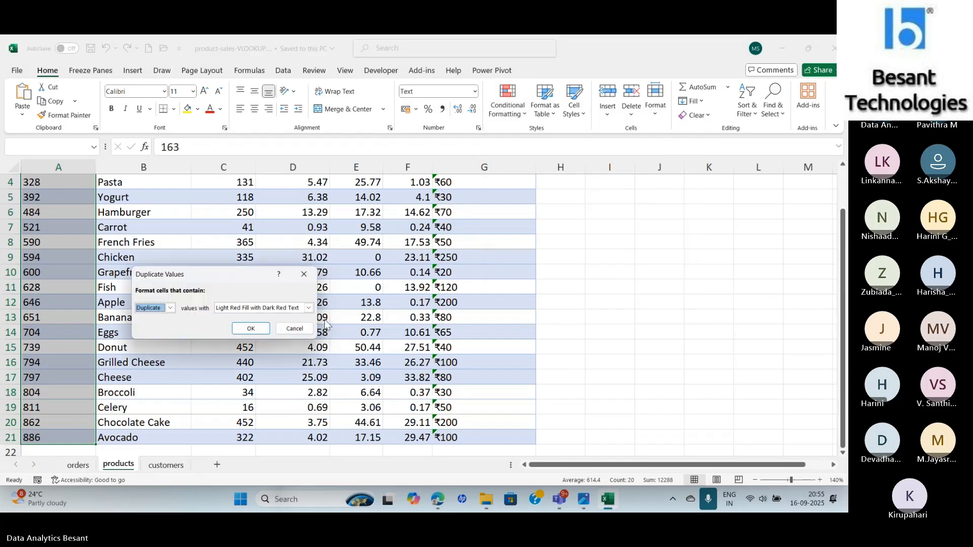
left_click(251, 329)
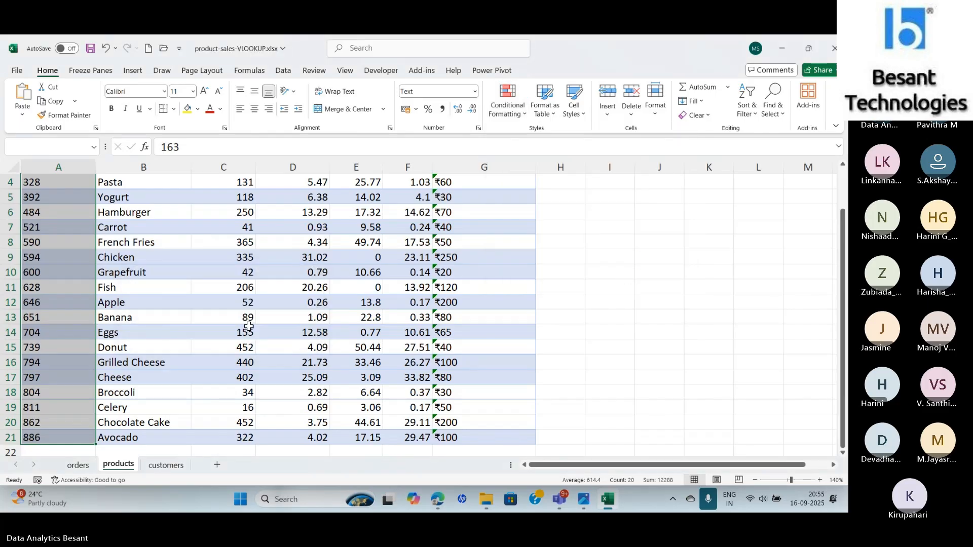
- Delete two of the three duplicate-value conditional formatting rules on the product_id column and apply the change
left_click_drag(844, 257, 845, 257)
left_click(501, 97)
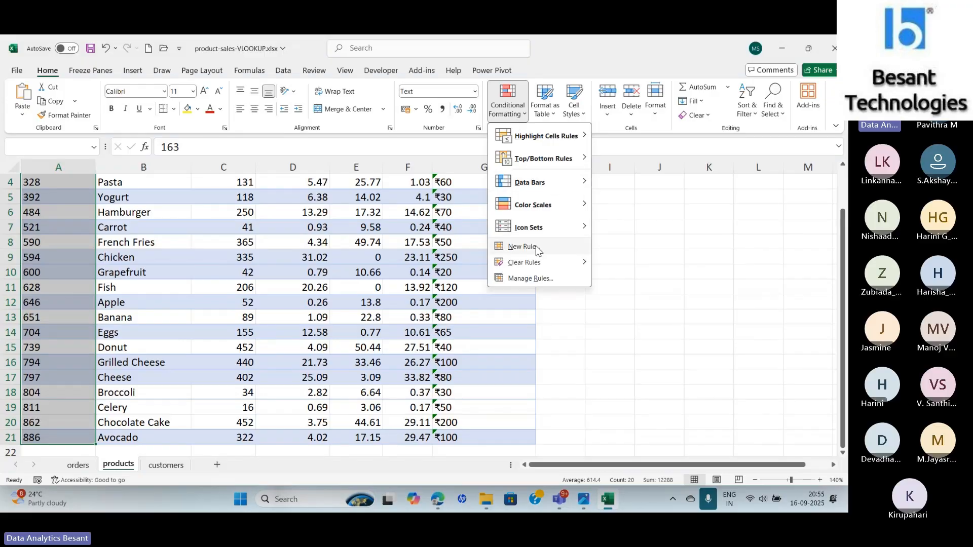
left_click(531, 279)
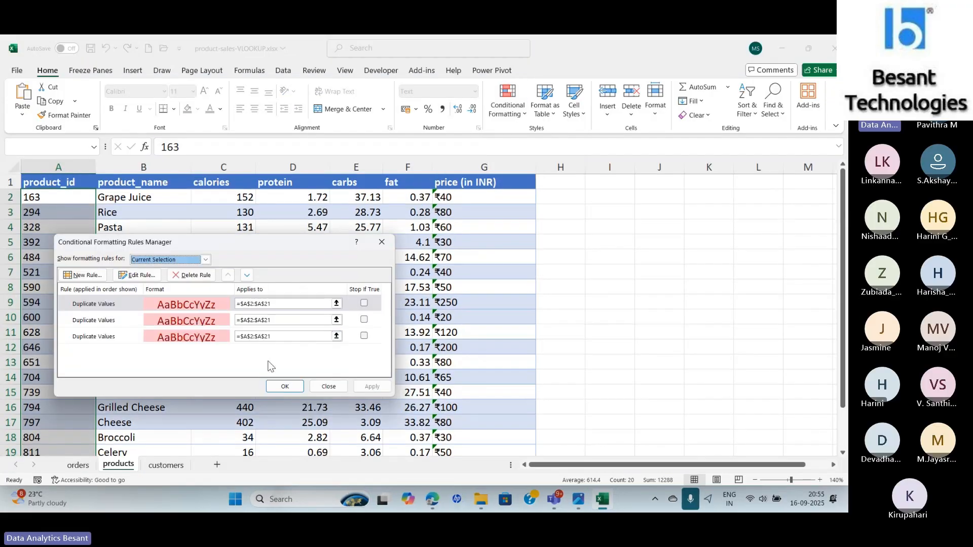
left_click(192, 275)
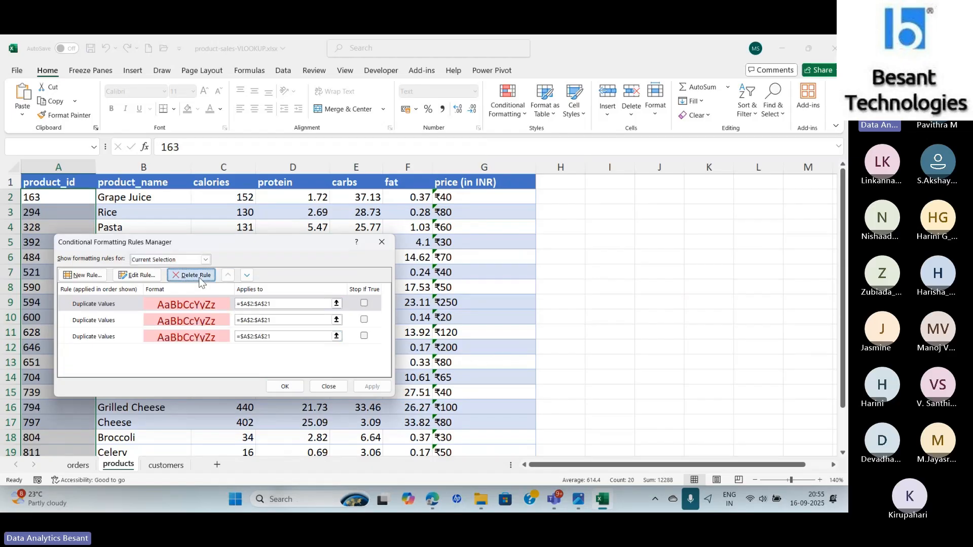
left_click(195, 275)
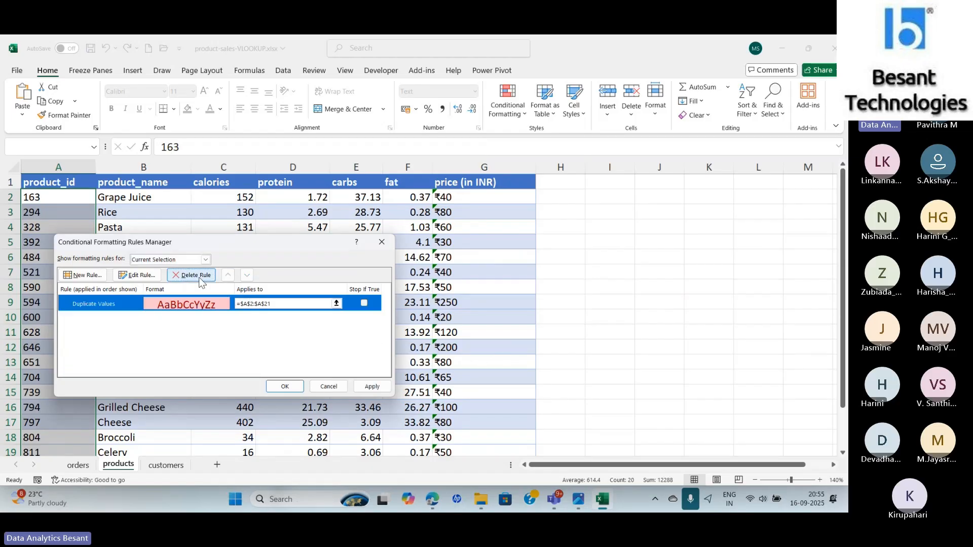
left_click(372, 386)
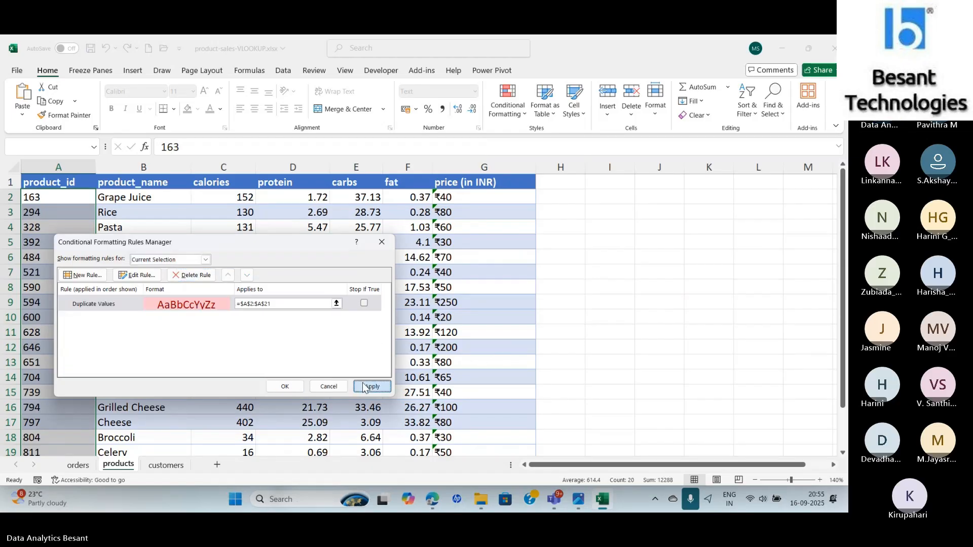
left_click(285, 386)
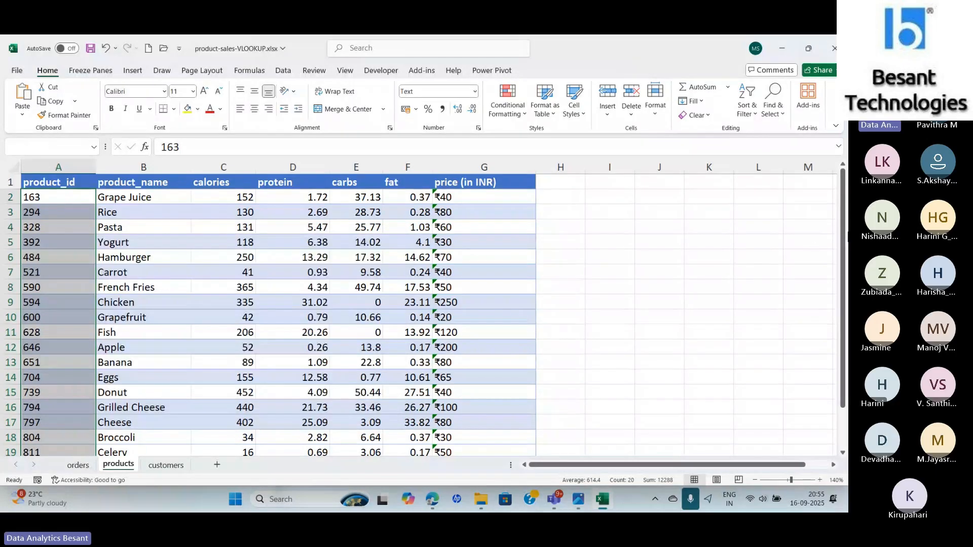
- Examine each column value of the first product record on the products sheet
left_click_drag(843, 240, 841, 192)
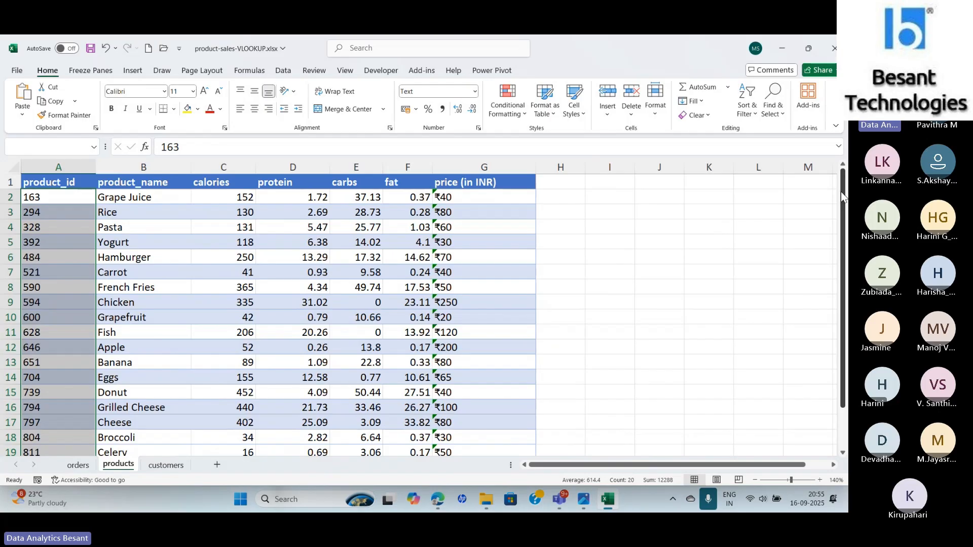
left_click_drag(55, 197, 143, 197)
left_click(214, 196)
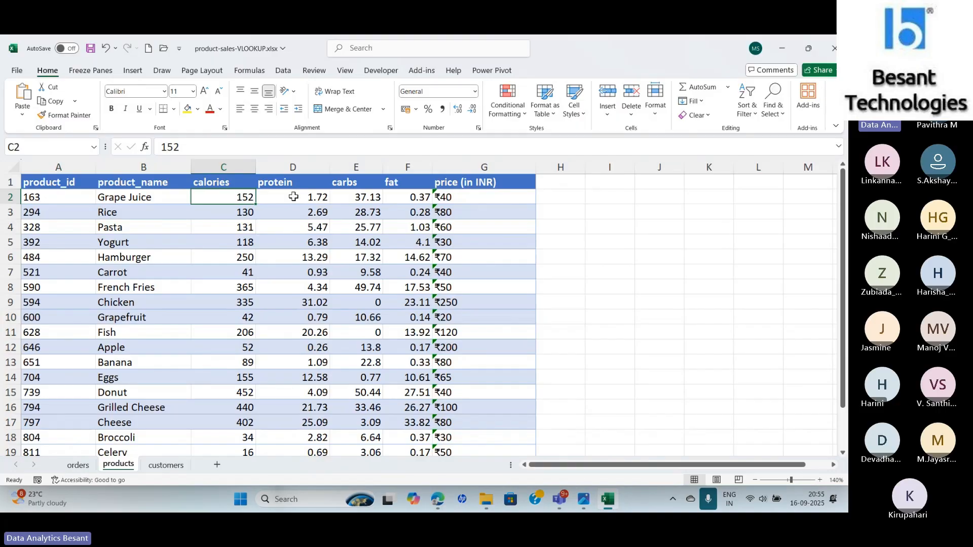
left_click(312, 196)
left_click(348, 196)
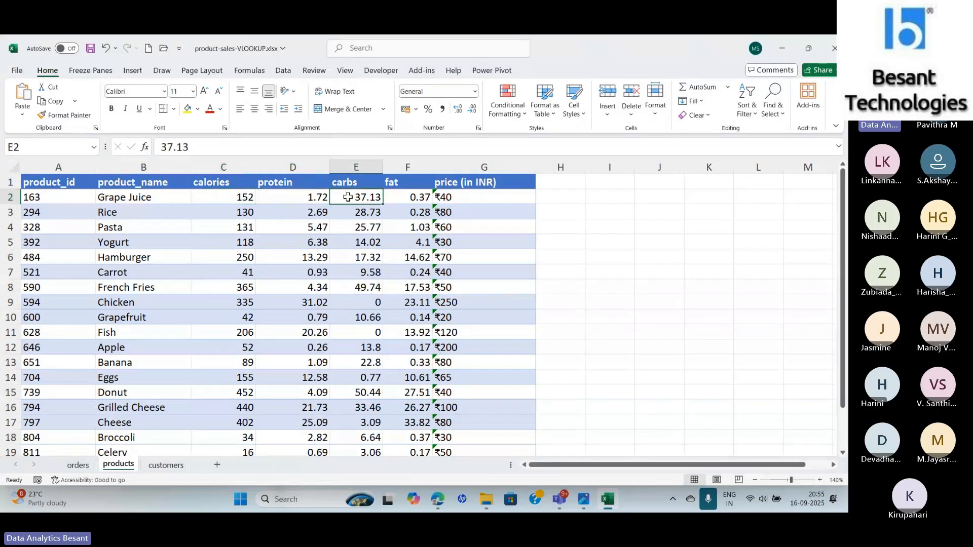
left_click(401, 196)
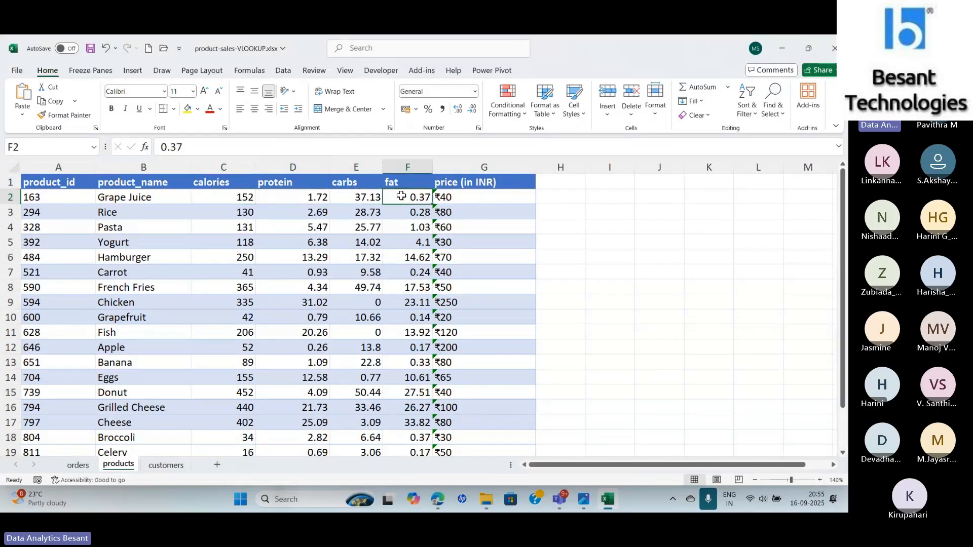
left_click(478, 203)
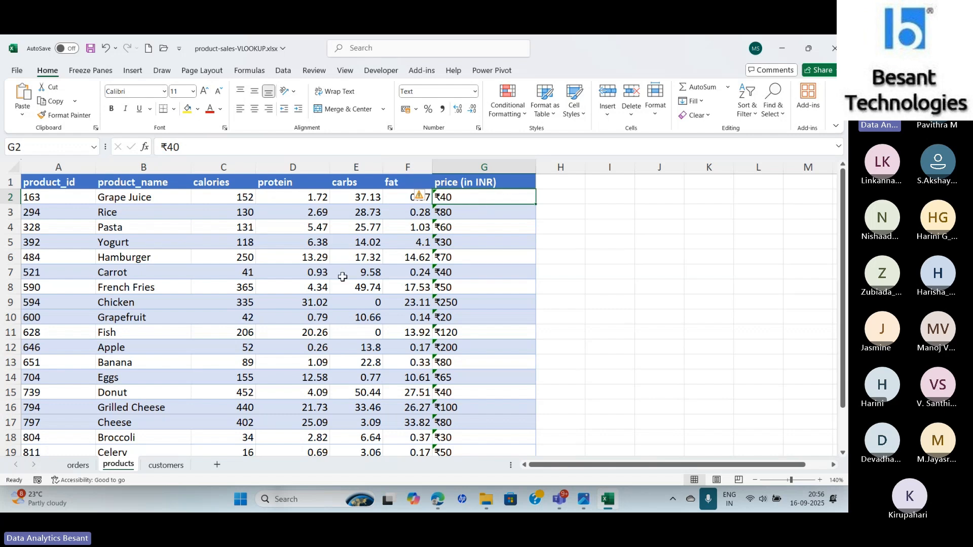
- Browse the orders, products and customers sheets, checking the first order's qty and the customer list
left_click(78, 464)
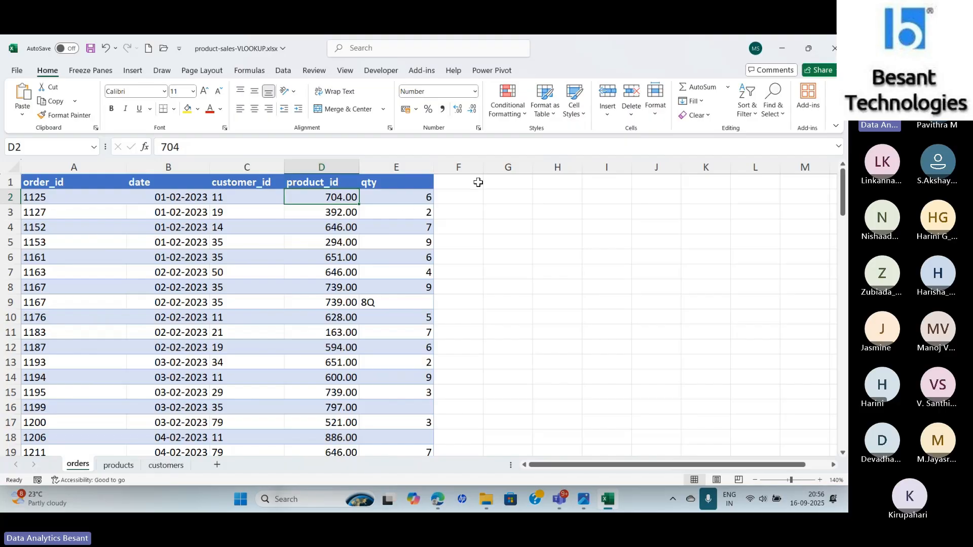
left_click(394, 198)
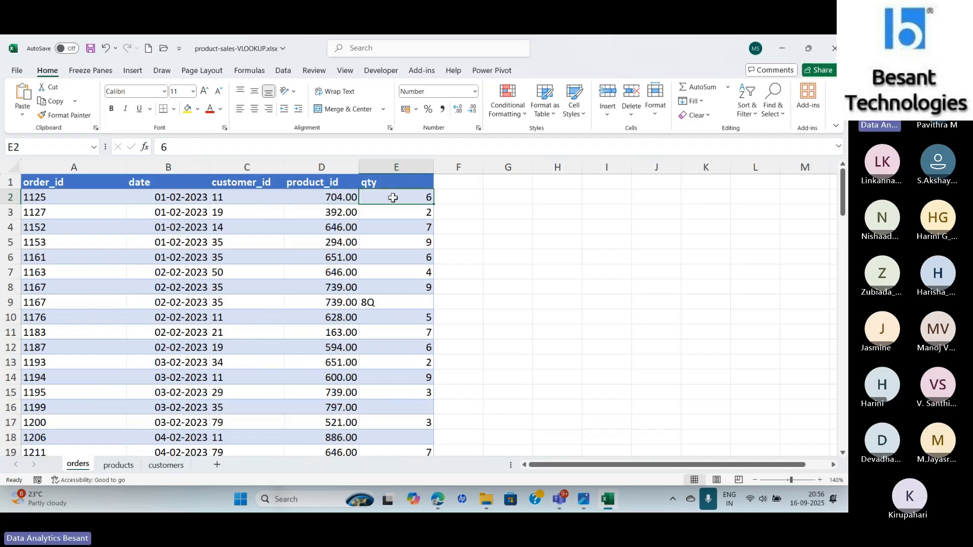
left_click(122, 467)
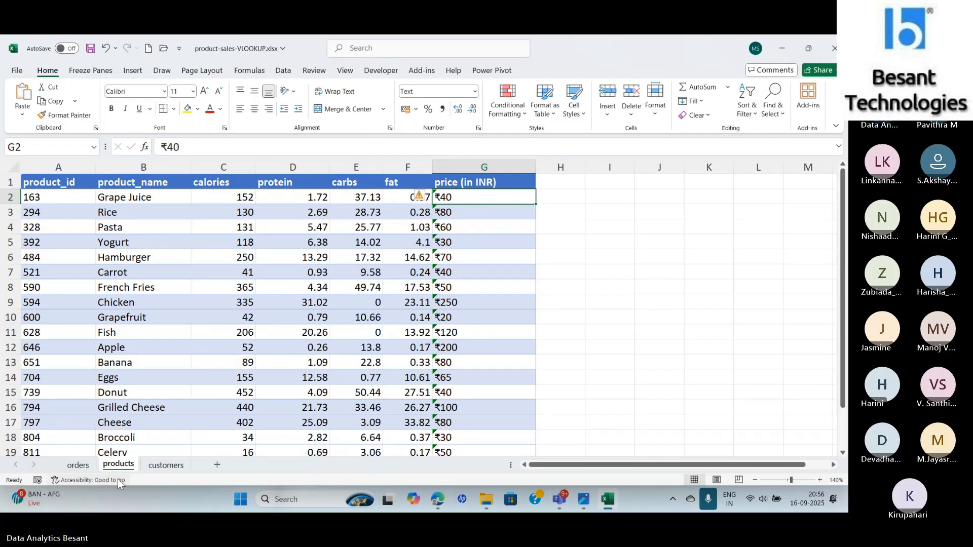
left_click(79, 465)
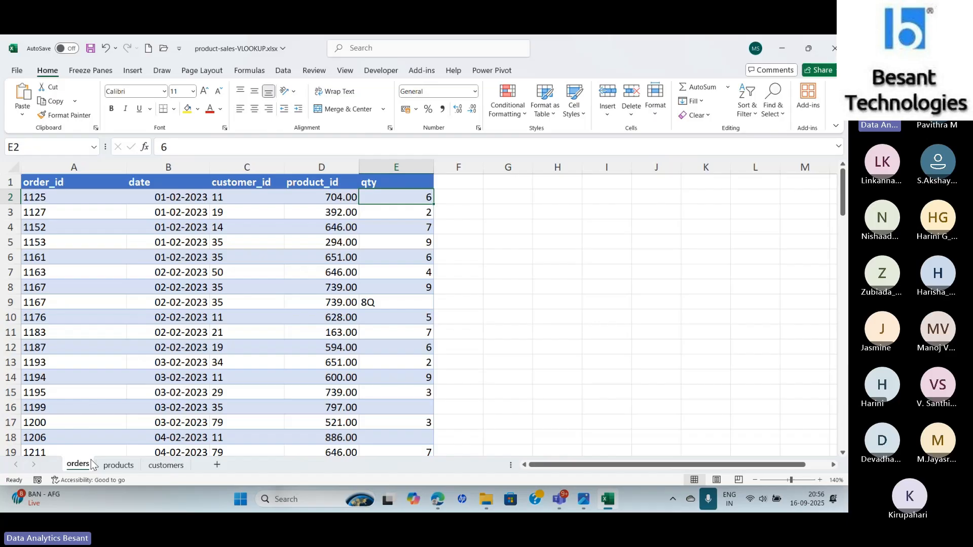
left_click(163, 466)
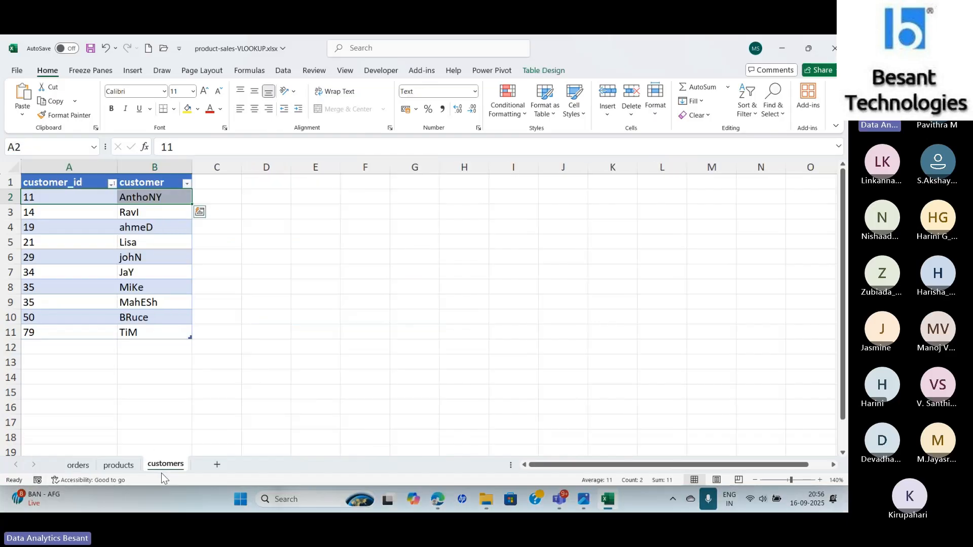
left_click(236, 387)
left_click(78, 465)
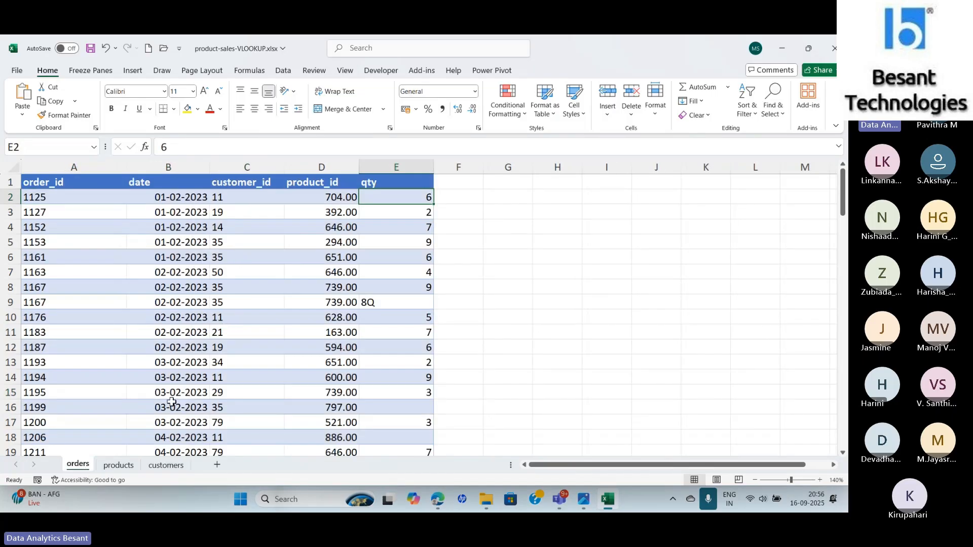
left_click(167, 465)
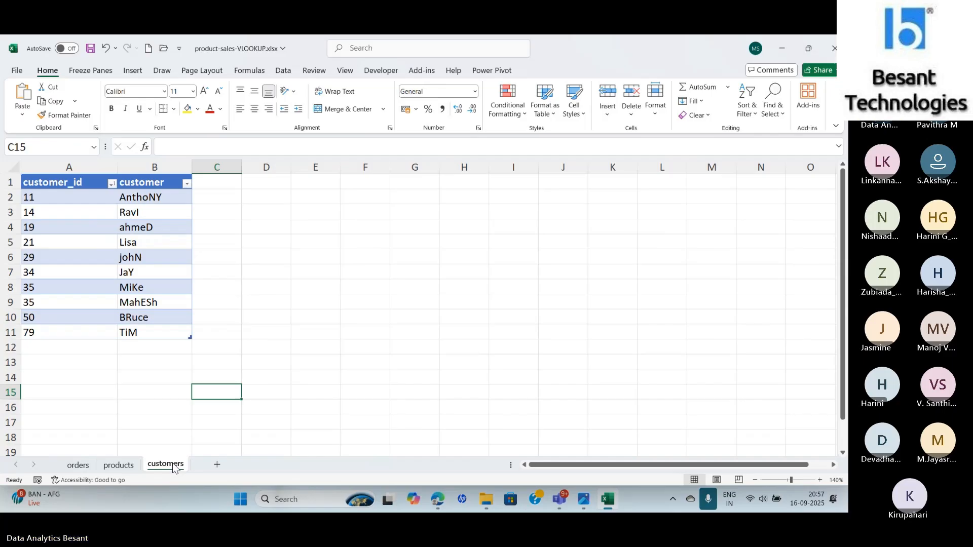
left_click(710, 502)
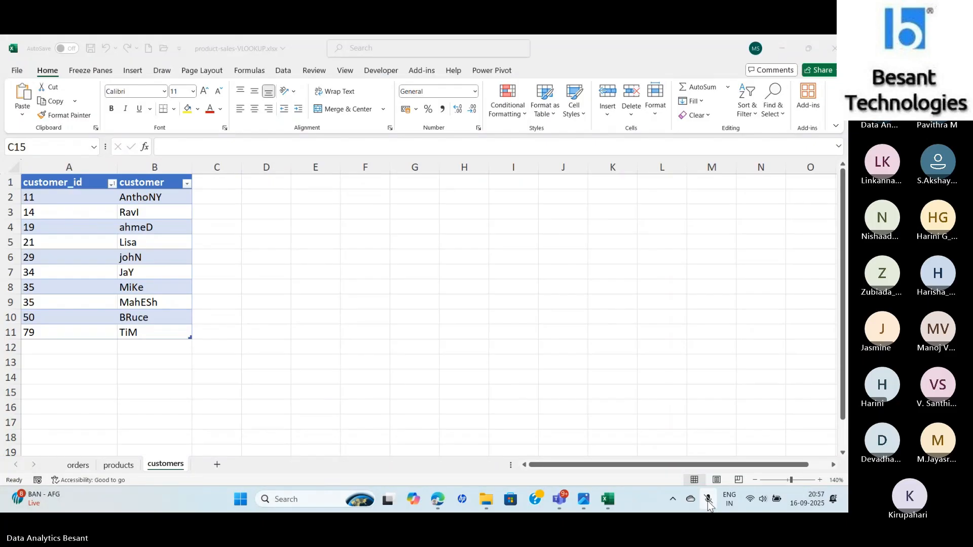
left_click(709, 502)
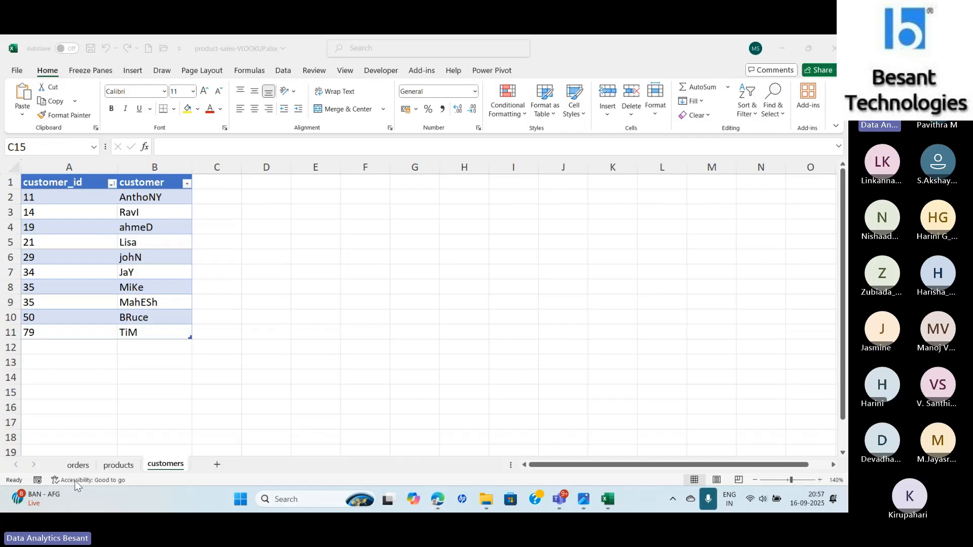
- Switch between the orders, products and customers sheets to compare product IDs and customer IDs across tables
left_click(78, 465)
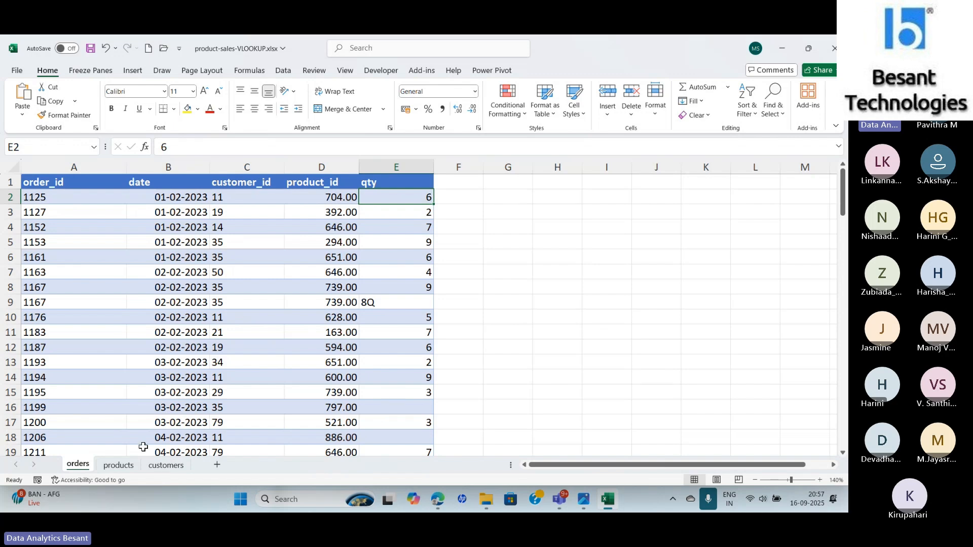
left_click(129, 468)
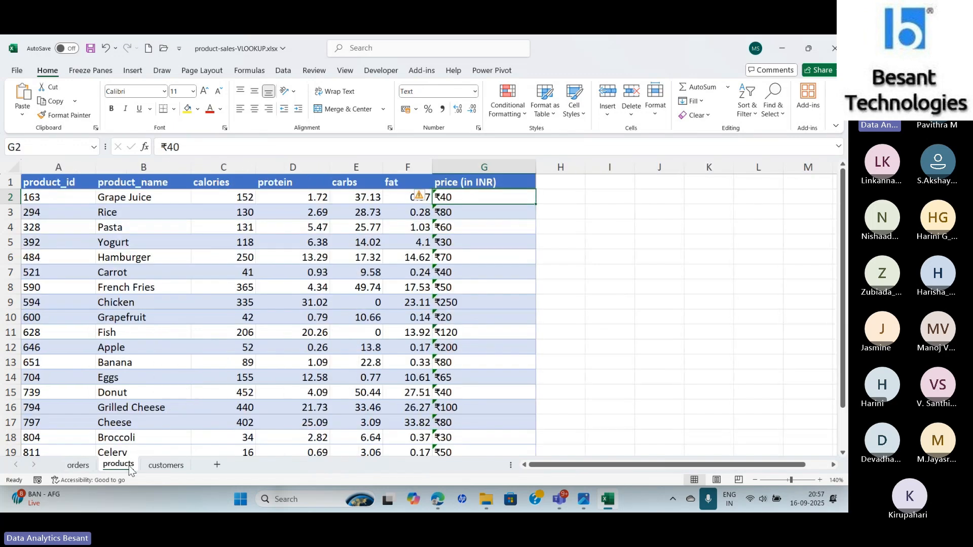
left_click(66, 471)
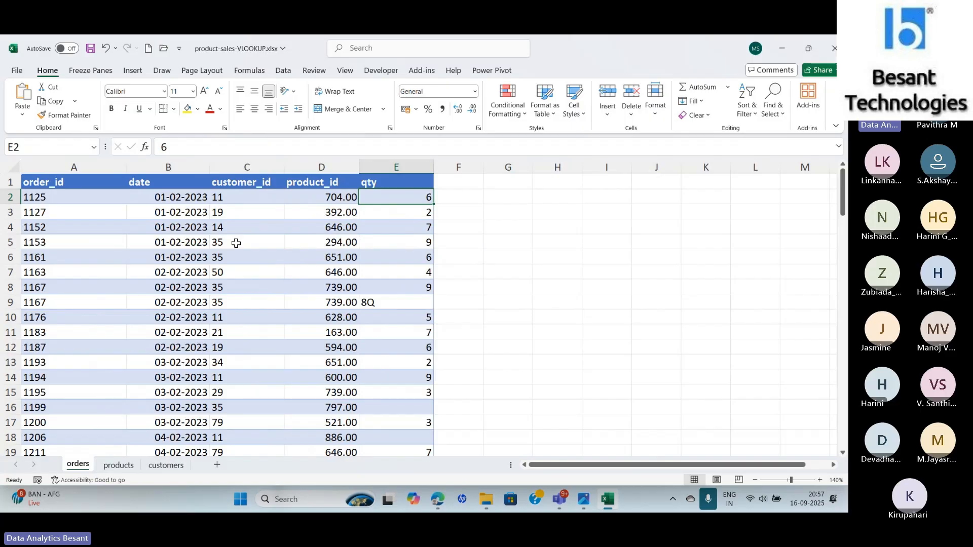
left_click(236, 195)
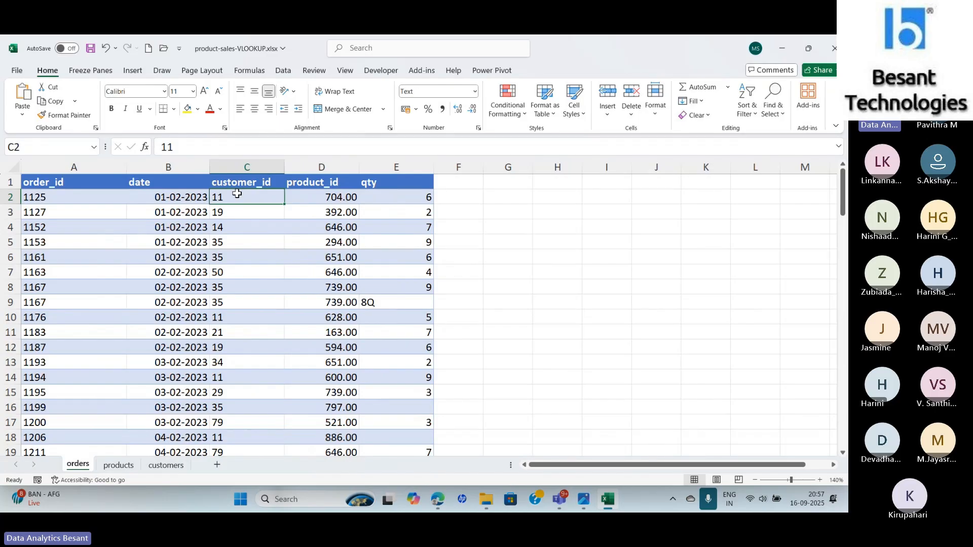
left_click(308, 200)
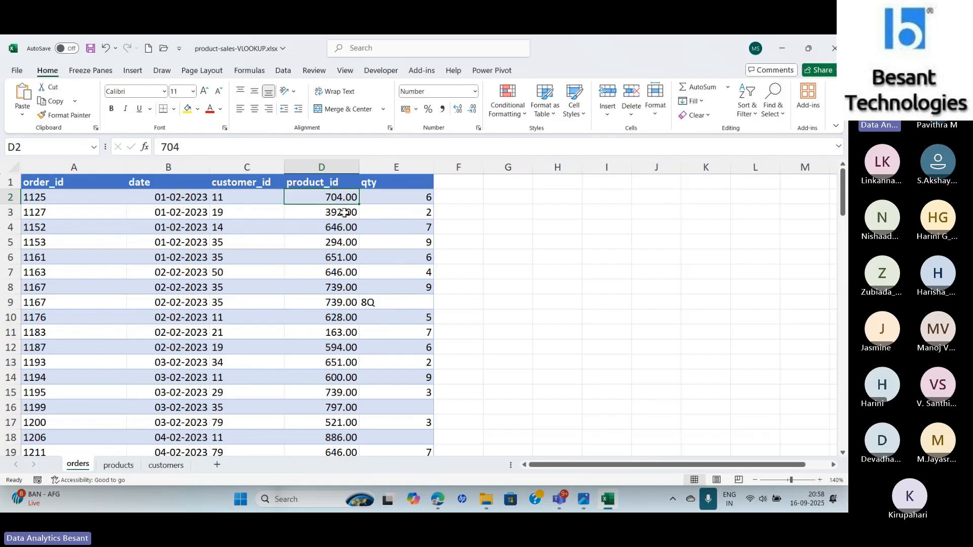
left_click(121, 465)
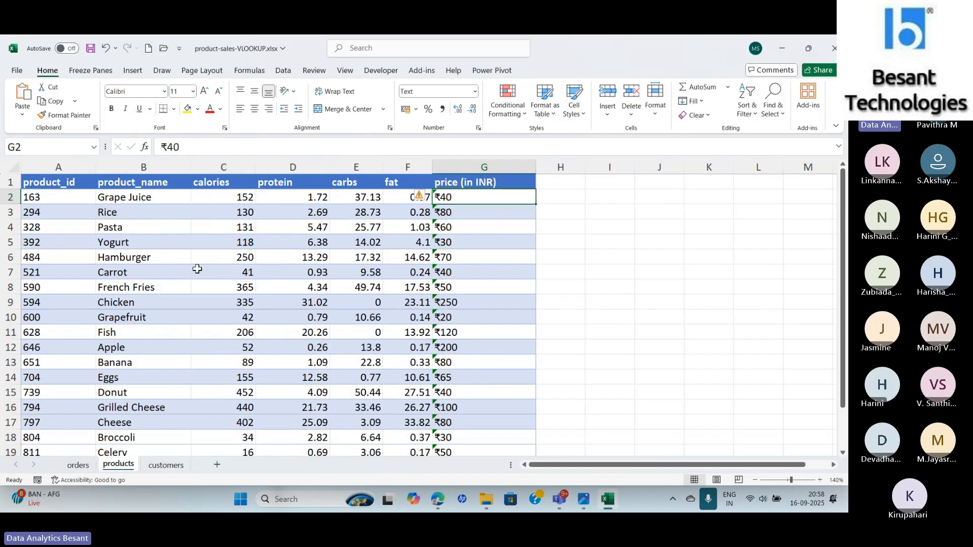
left_click_drag(120, 199, 475, 425)
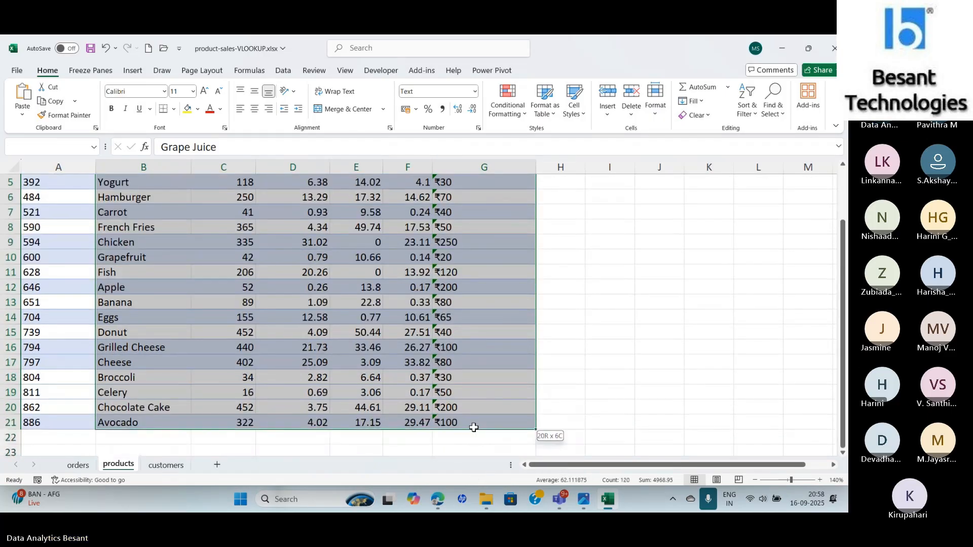
left_click(79, 465)
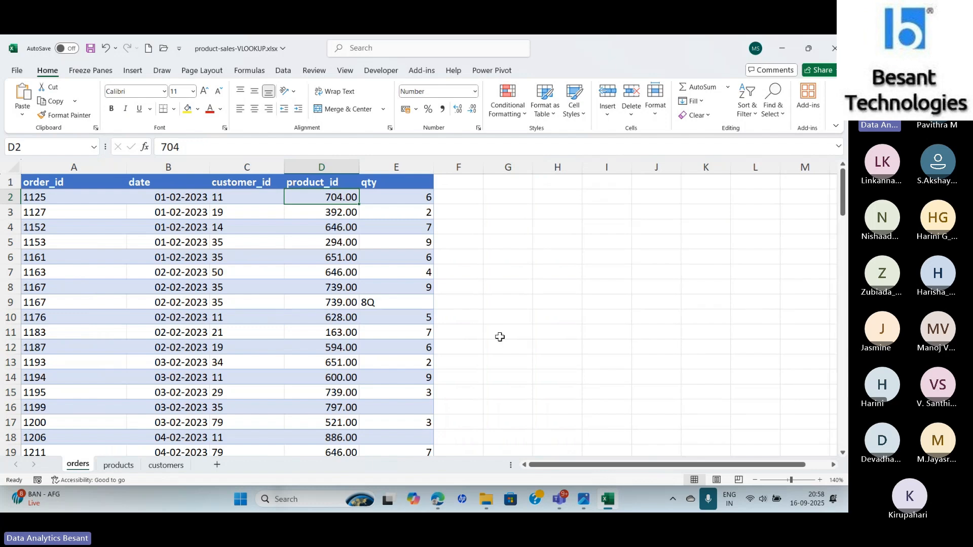
left_click(169, 470)
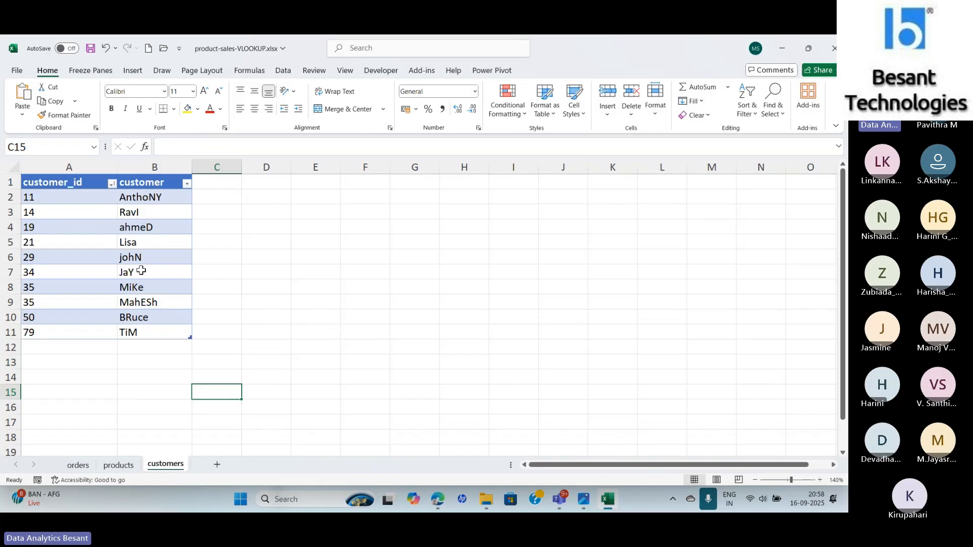
left_click(78, 466)
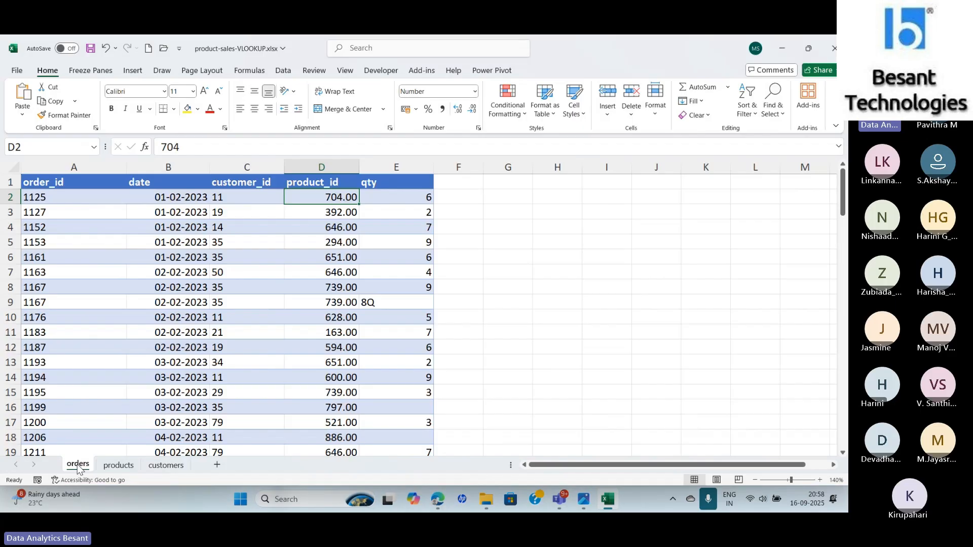
- Examine the order_id and date values of the first orders, then return to the empty cell beside qty
left_click(390, 200)
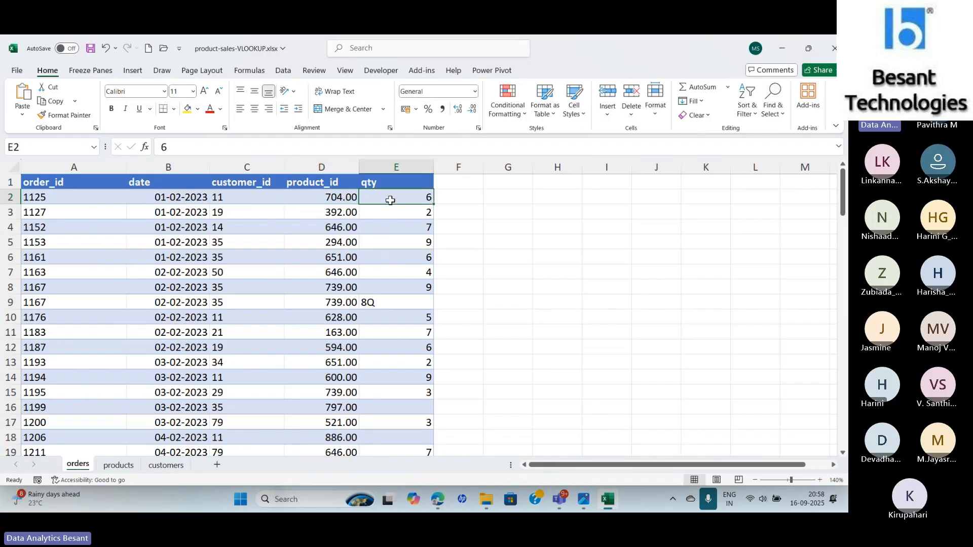
left_click(80, 201)
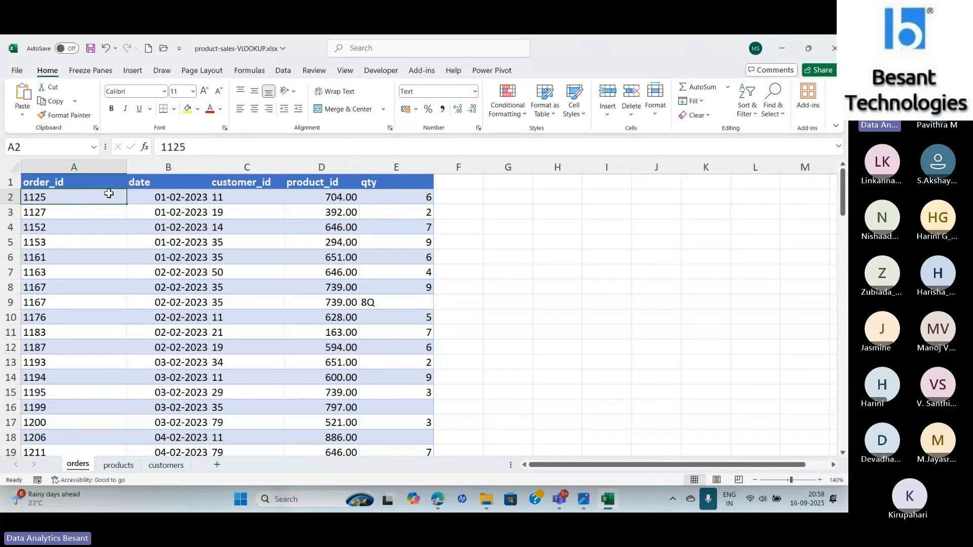
left_click(86, 214)
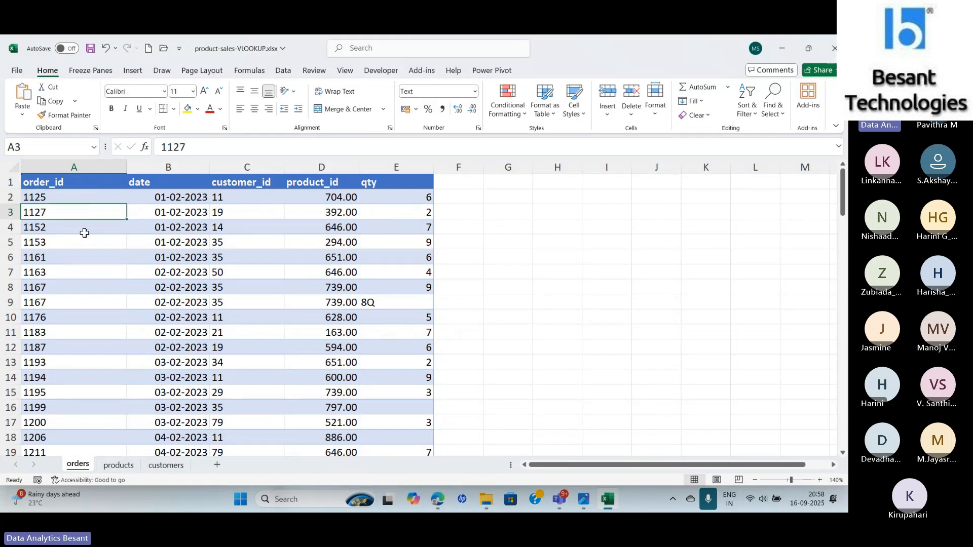
left_click(84, 229)
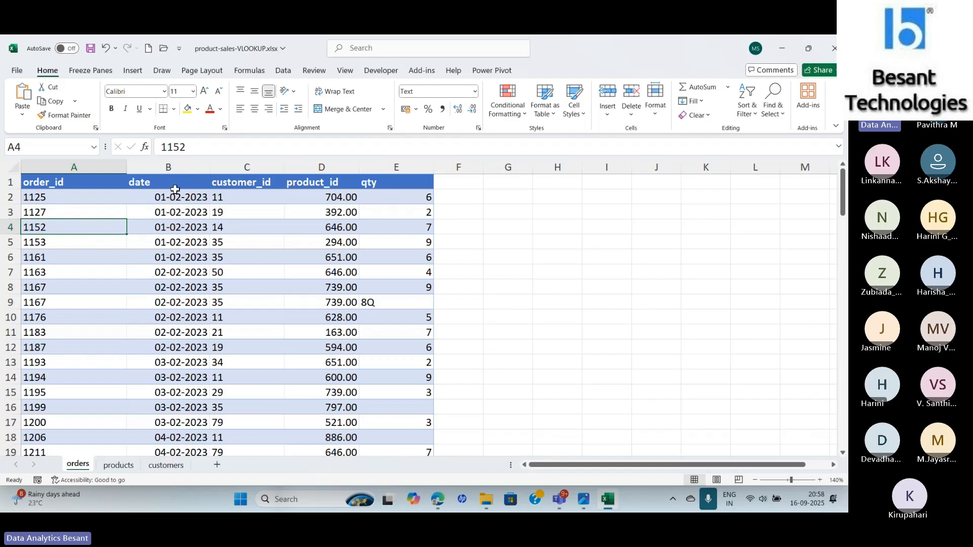
left_click_drag(170, 197, 169, 257)
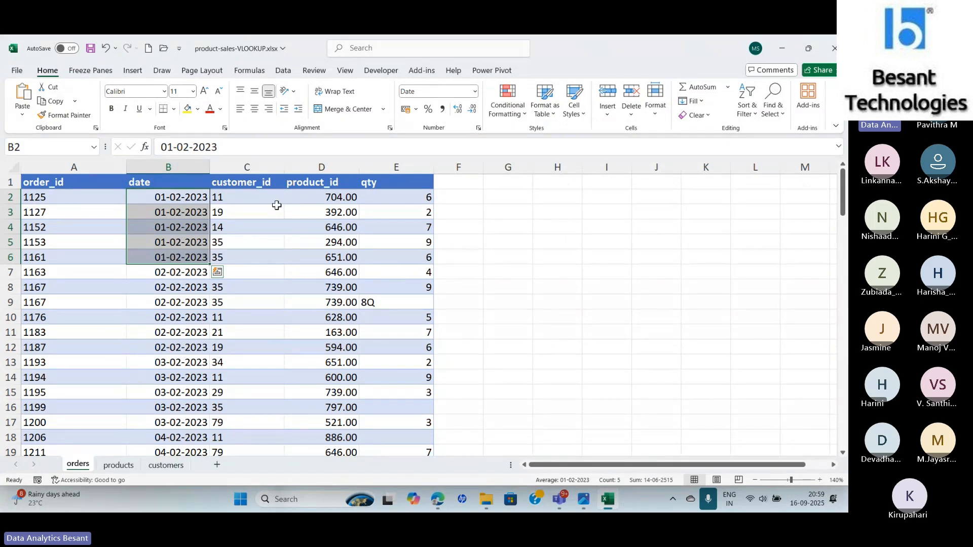
left_click(468, 223)
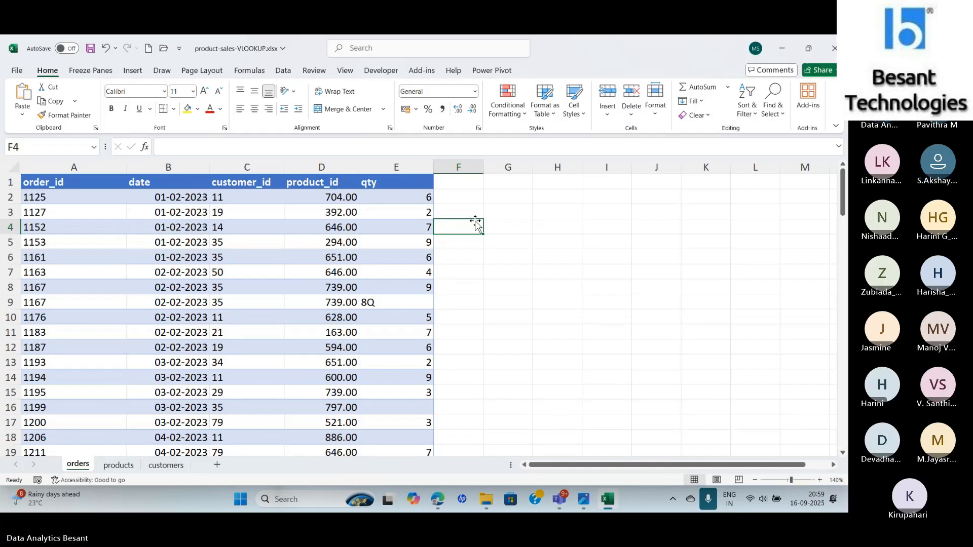
key("Up")
key("Up")
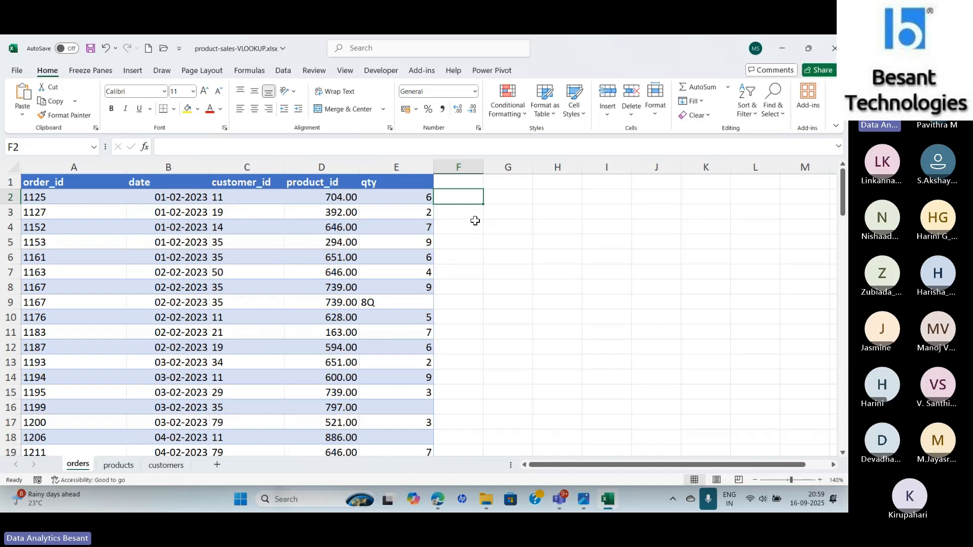
- Copy the products sheet's headers product_name through price (in INR) into the orders sheet starting at F1
left_click(118, 465)
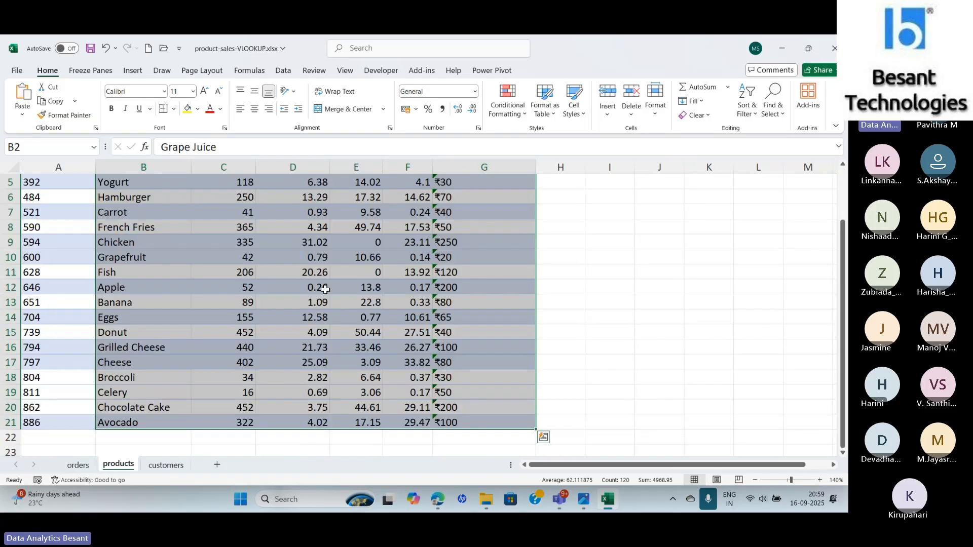
key("ctrl+Home")
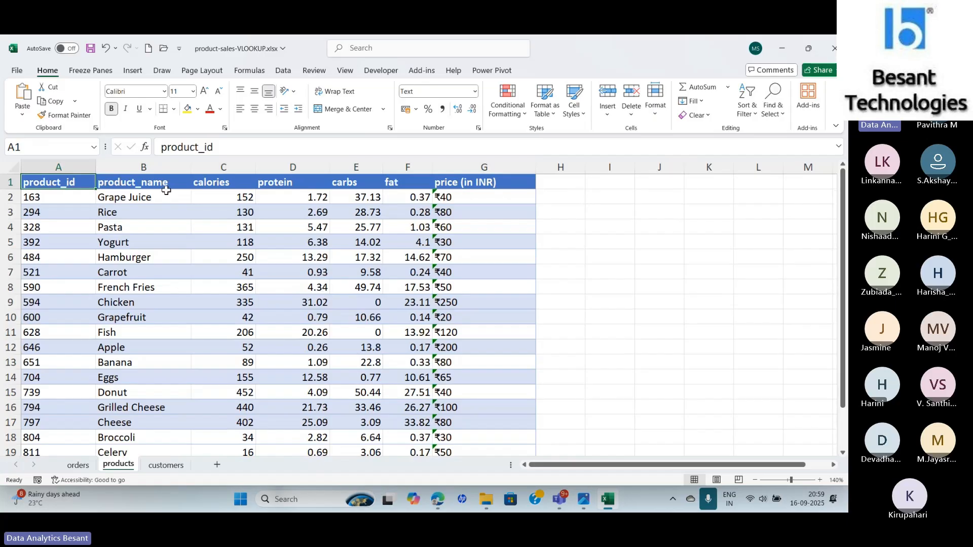
left_click(132, 181)
left_click_drag(132, 182, 471, 182)
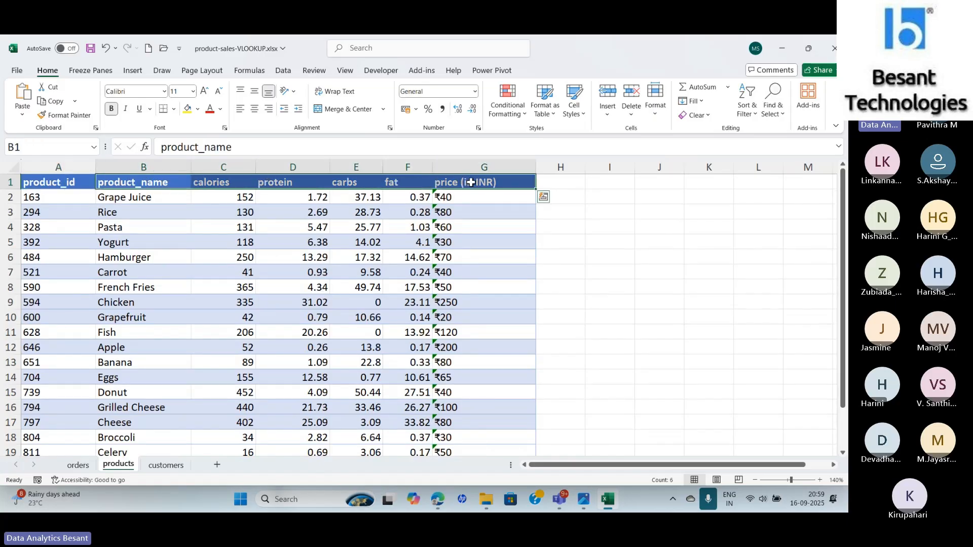
key("ctrl+c")
left_click(75, 469)
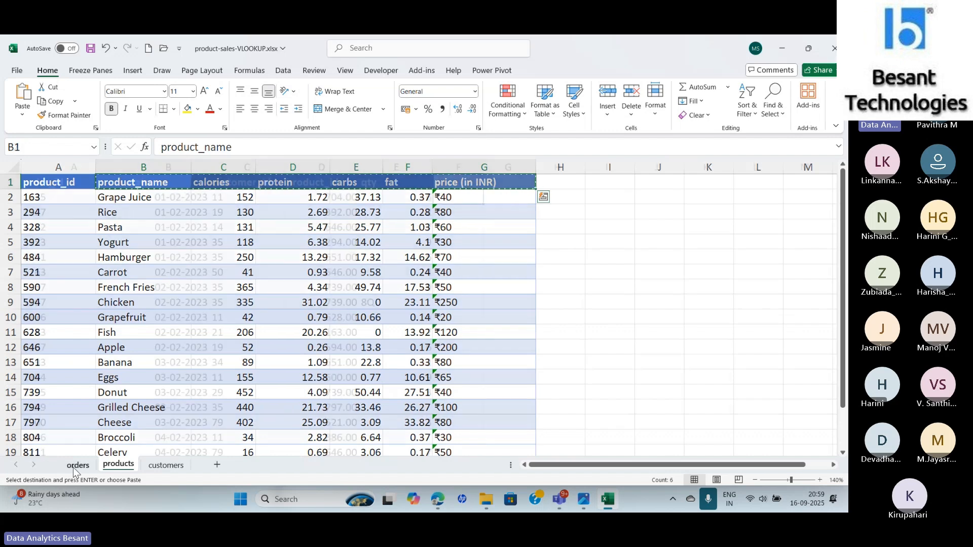
left_click(460, 183)
key("Return")
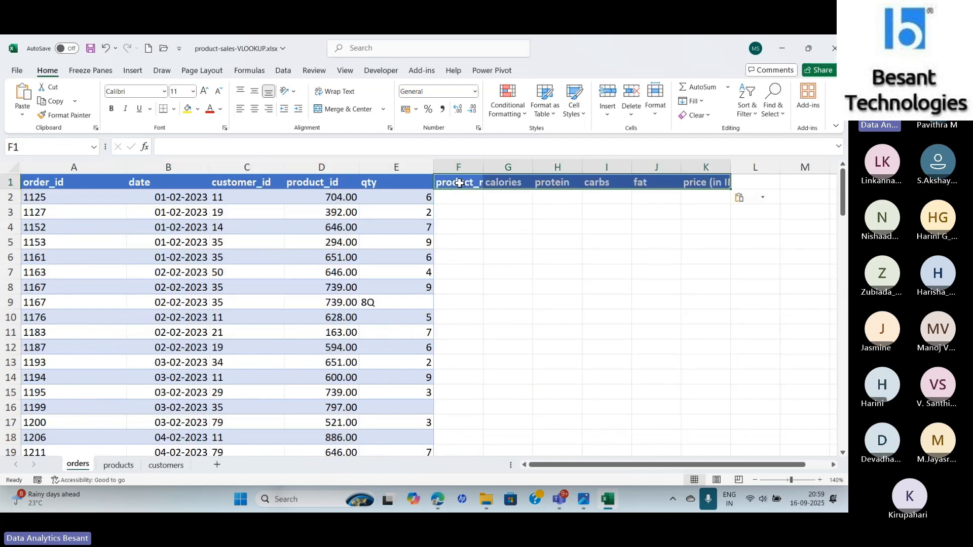
- Start a VLOOKUP formula in F2 of the orders sheet through Function Arguments, using D2 as the lookup value
left_click(460, 198)
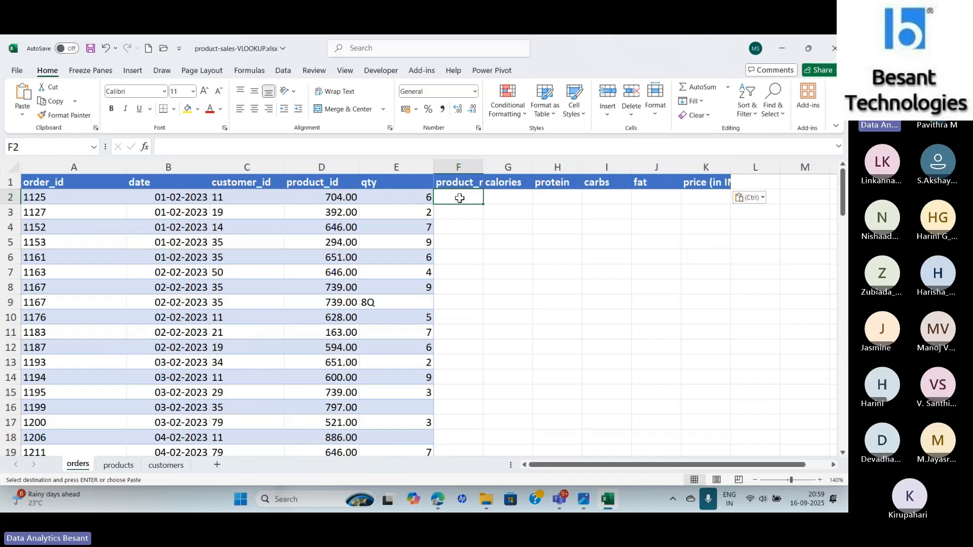
type("=")
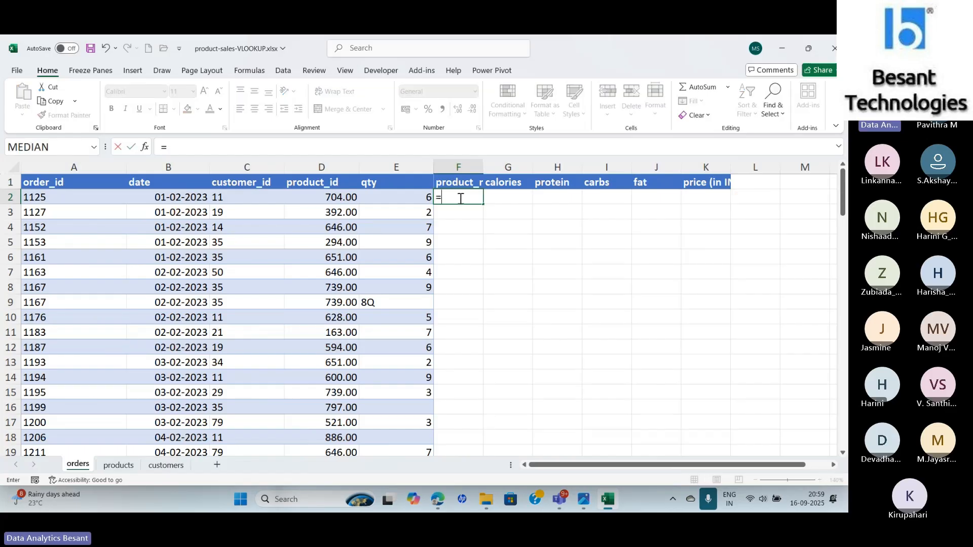
type("VLOO")
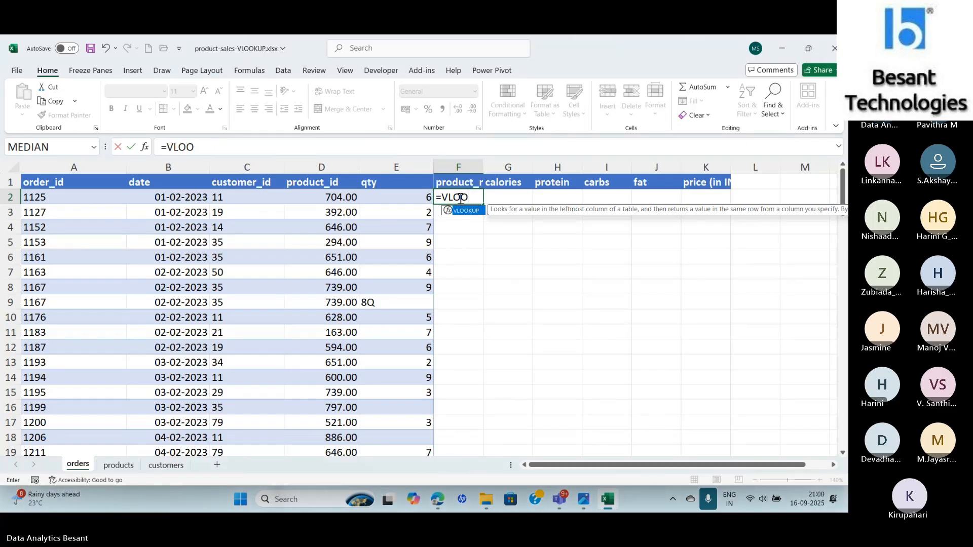
key("Tab")
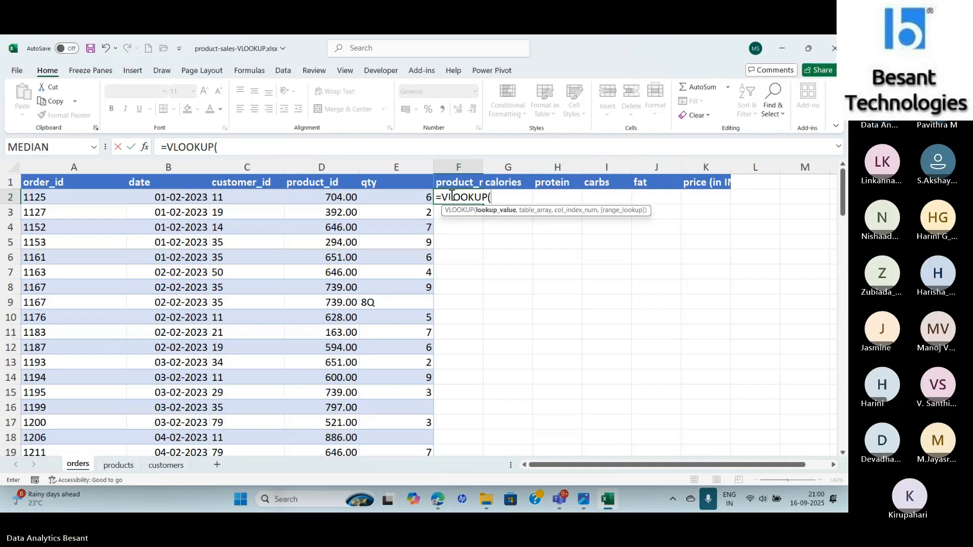
left_click(147, 148)
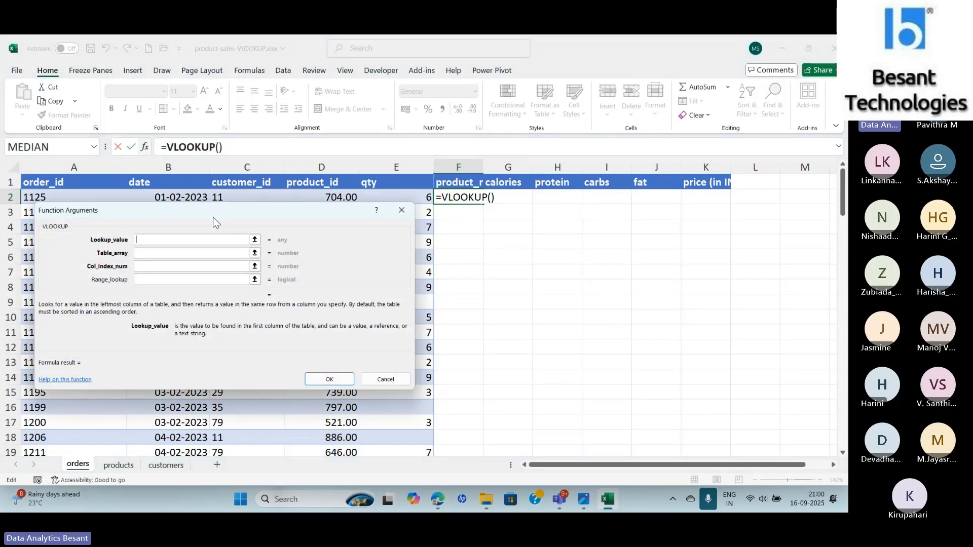
left_click_drag(213, 217, 627, 238)
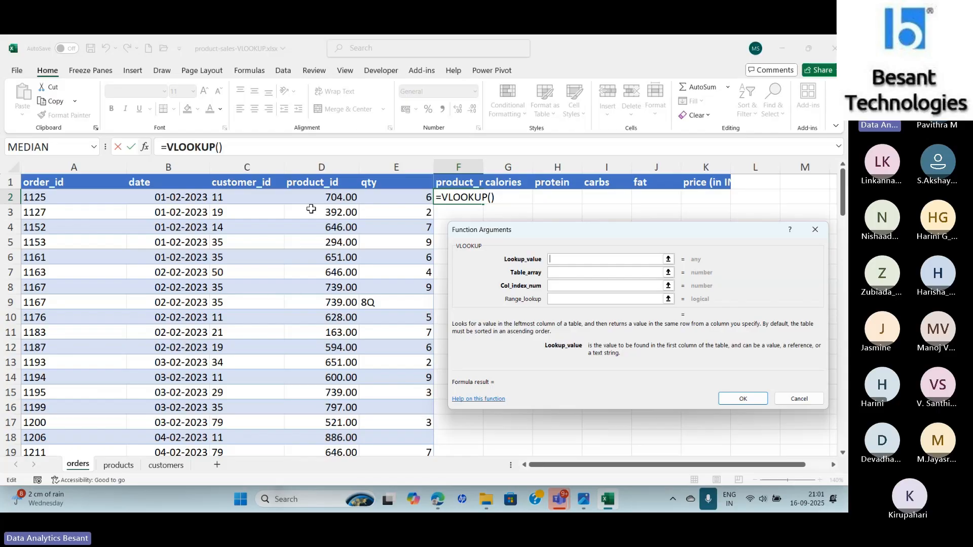
left_click(337, 197)
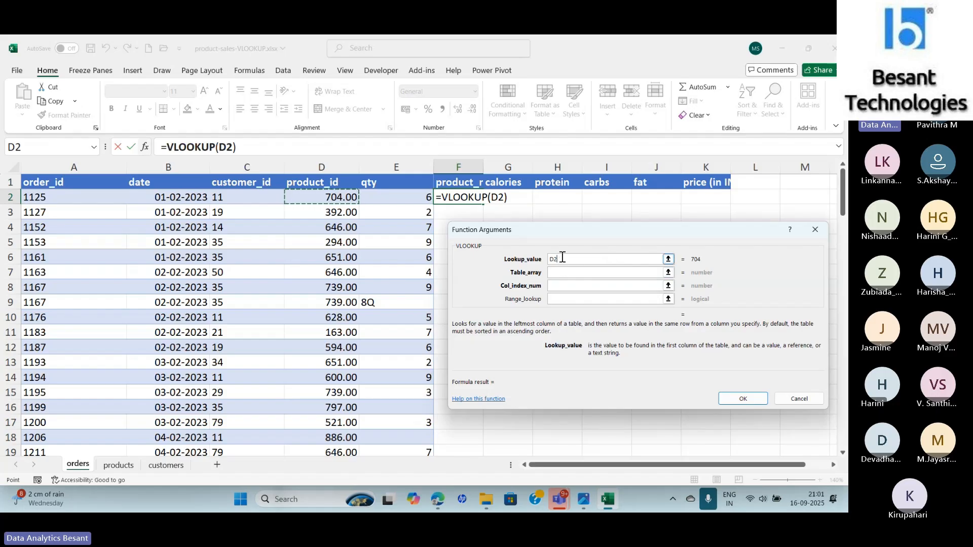
- Set the VLOOKUP table array to products!A2:G21
left_click(564, 275)
left_click(567, 274)
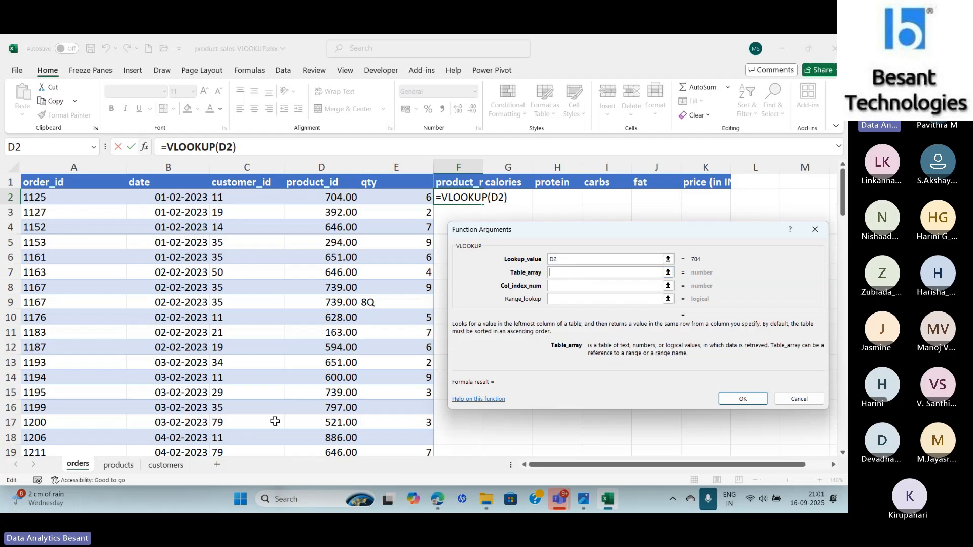
left_click(118, 466)
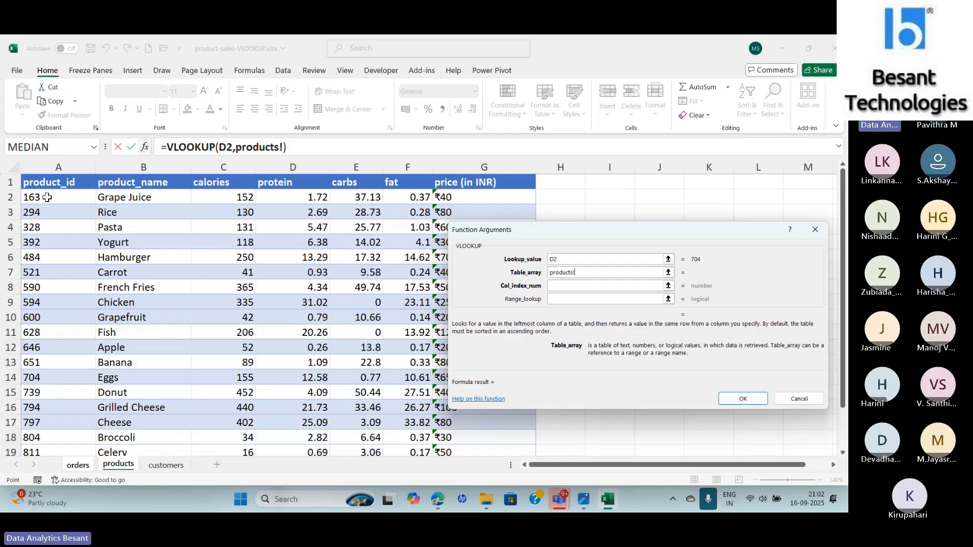
left_click_drag(47, 197, 484, 437)
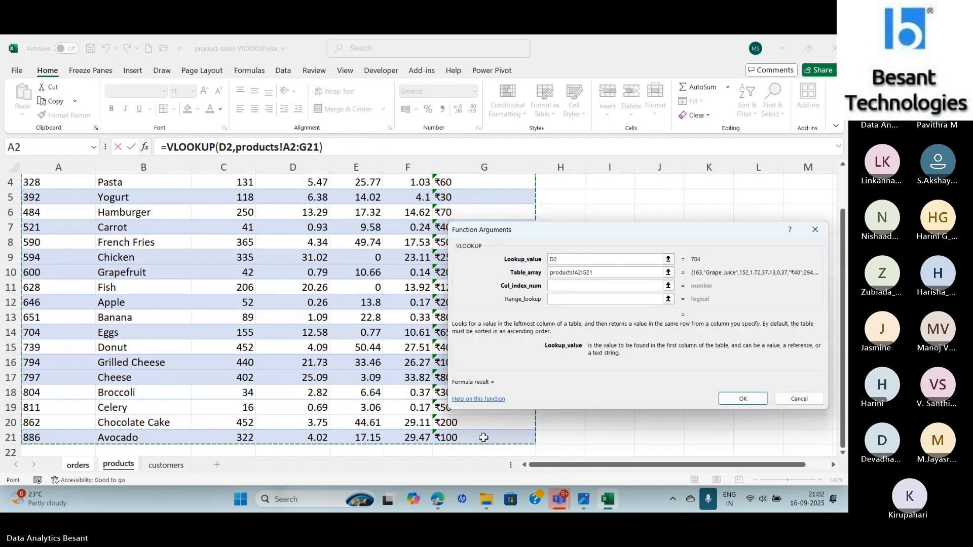
left_click(598, 285)
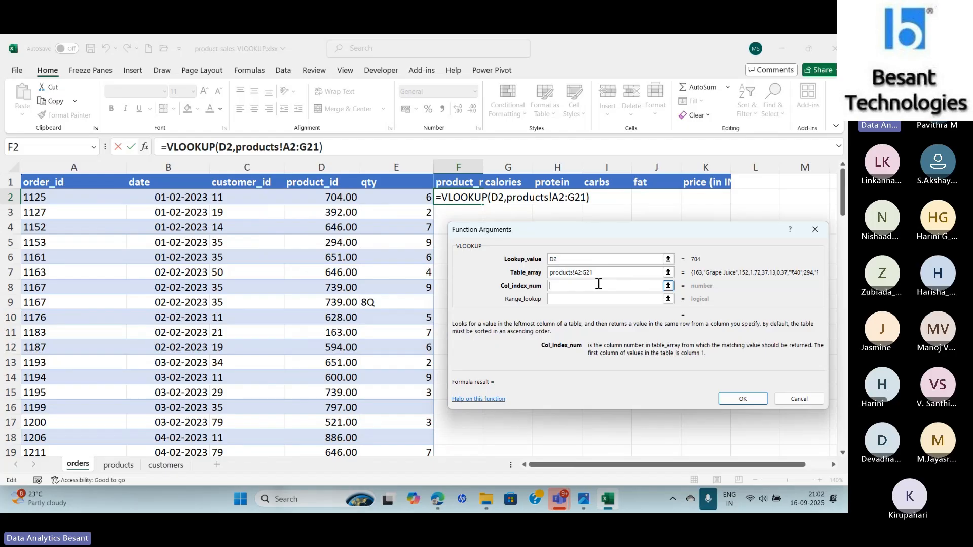
left_click(575, 276)
left_click(613, 273)
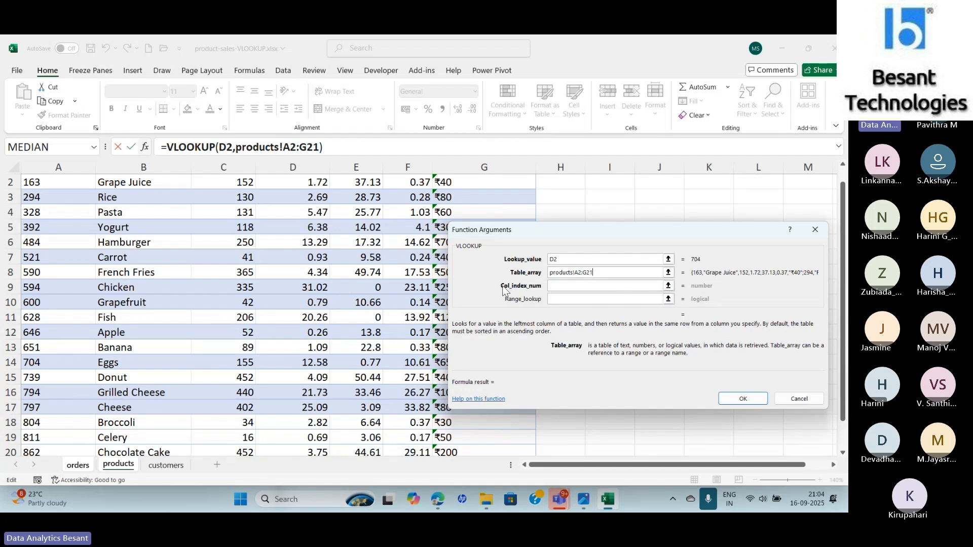
- Set the column index number to 2 and the range lookup to FALSE
left_click(555, 286)
type("2")
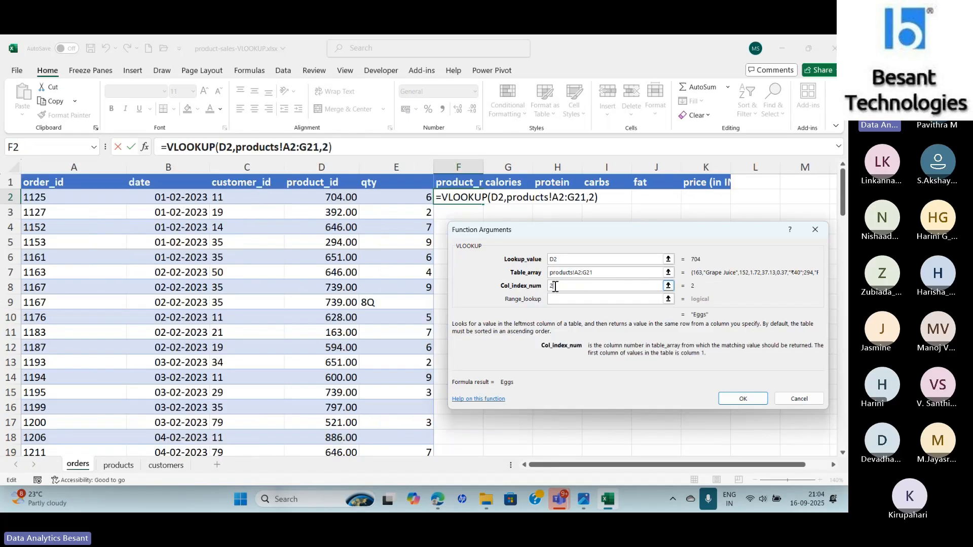
left_click(558, 298)
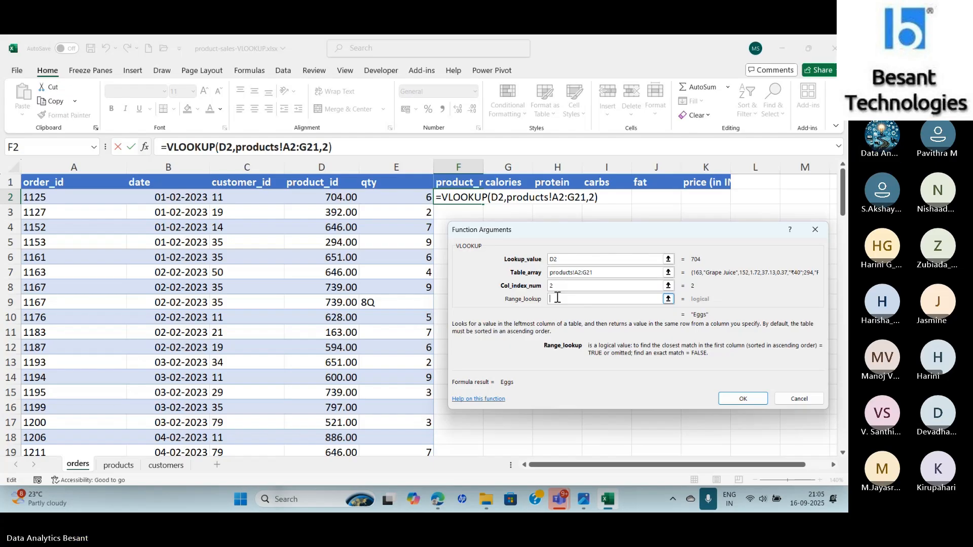
type("fa")
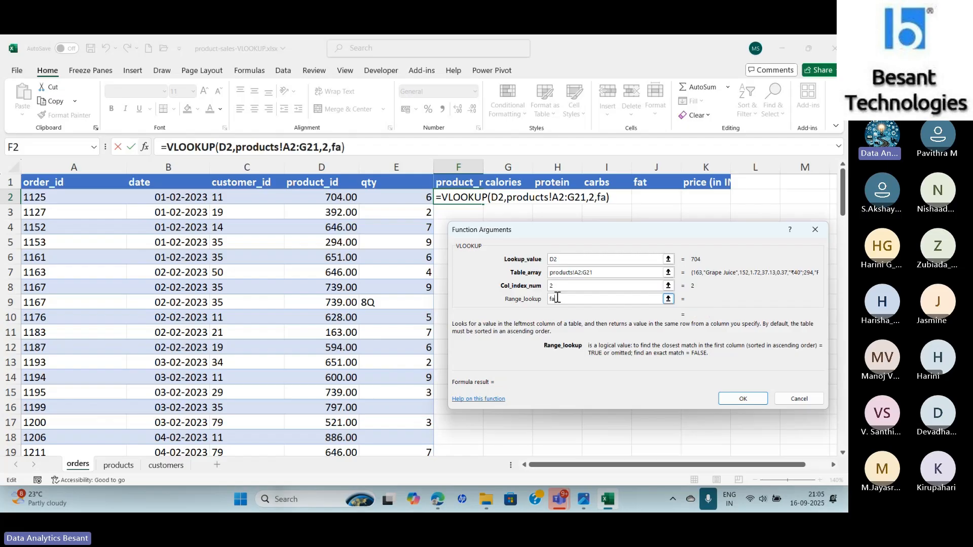
key("BackSpace")
key("BackSpace")
type("FALS")
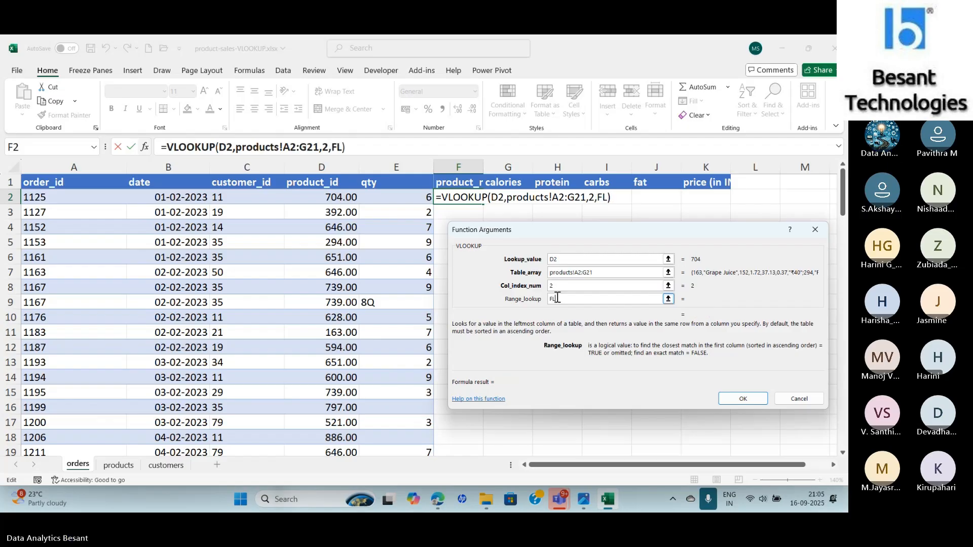
type("E")
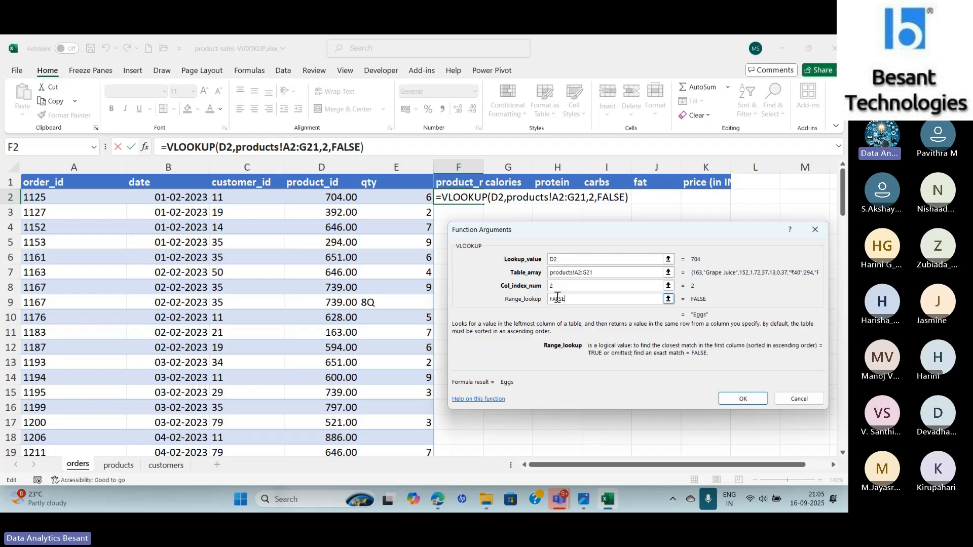
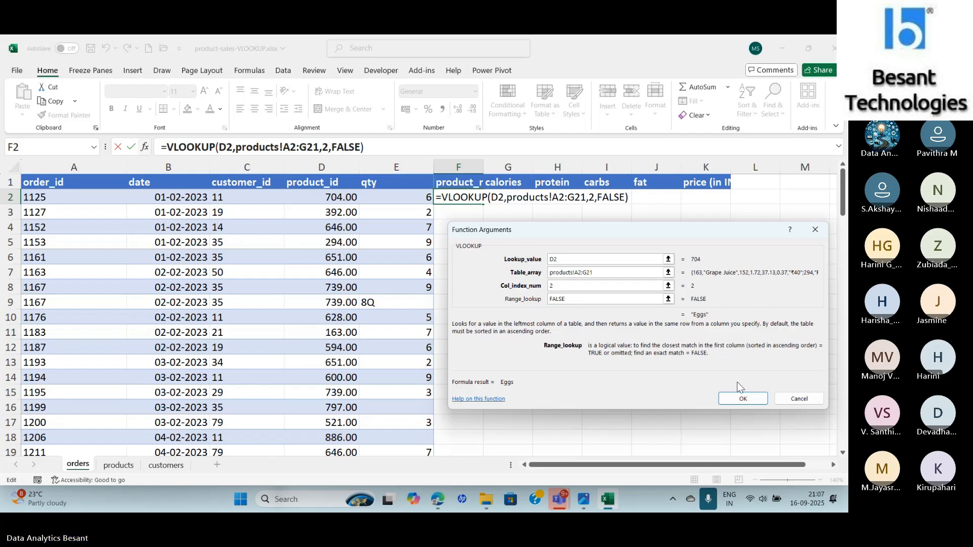
- Confirm the VLOOKUP formula in F2 and fill it down the product_name column
left_click(737, 400)
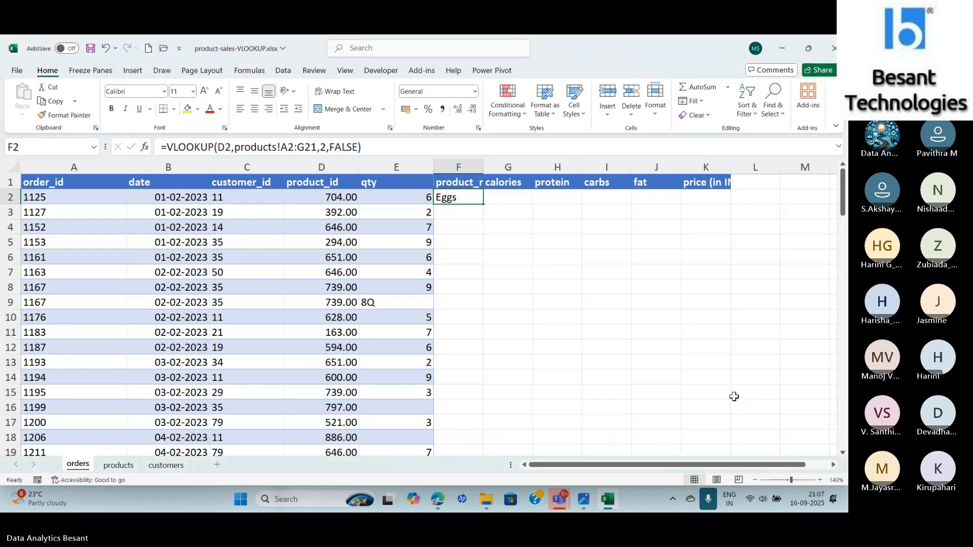
double_click(484, 204)
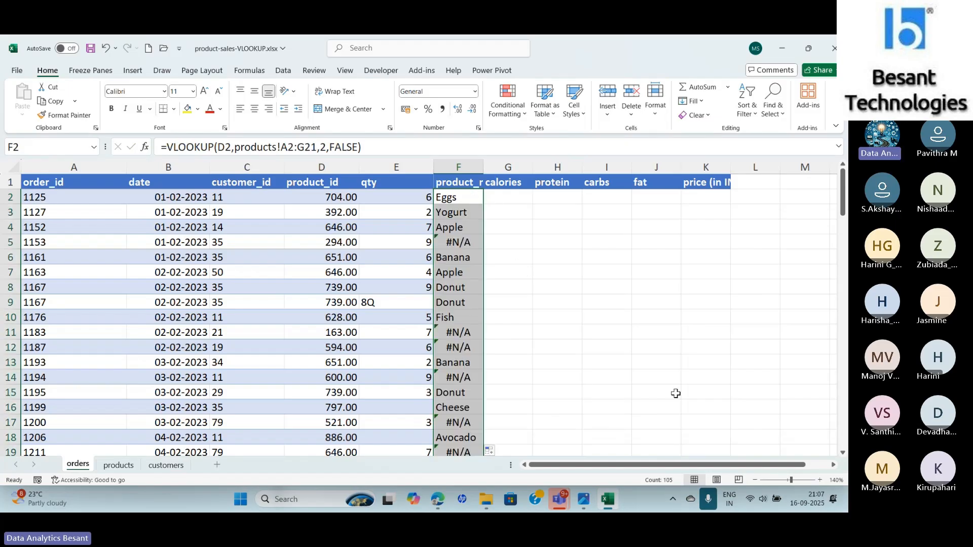
- Examine how the table array reference shifts in the filled formulas of F2 through F5 against the products sheet
left_click_drag(846, 190, 846, 131)
left_click(469, 246)
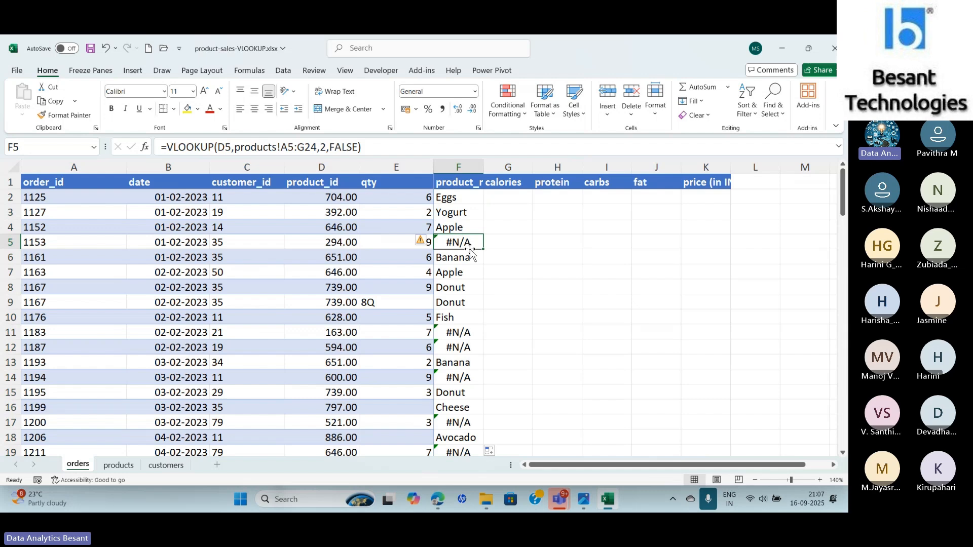
left_click(465, 201)
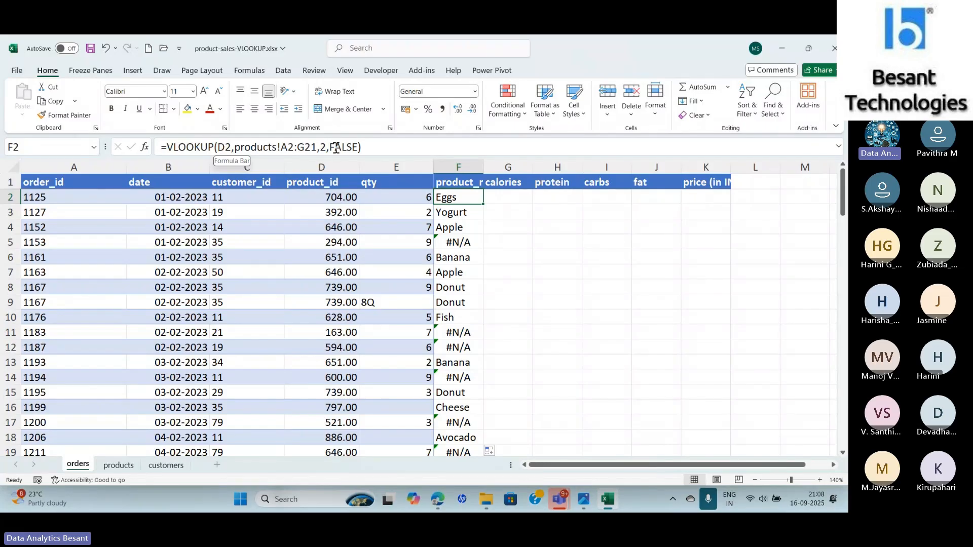
left_click(462, 213)
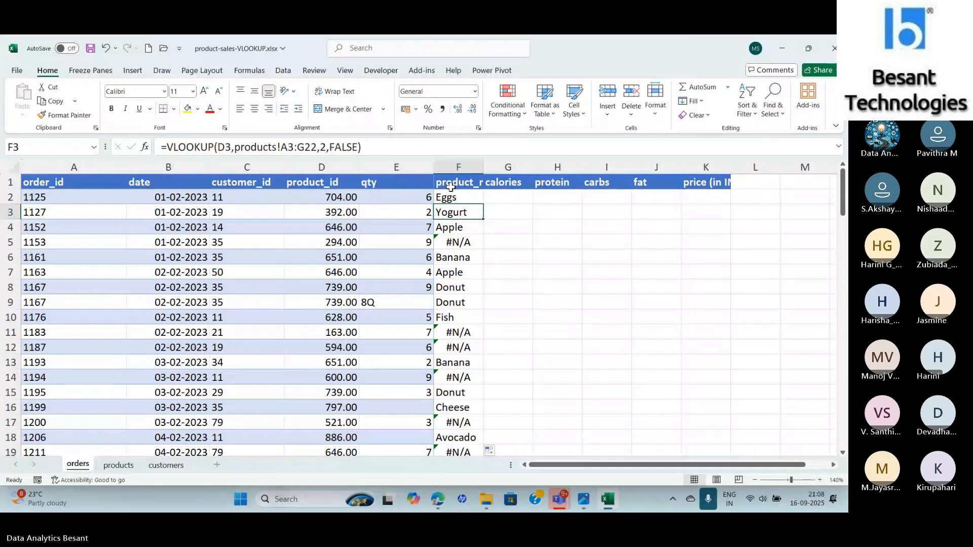
left_click(459, 197)
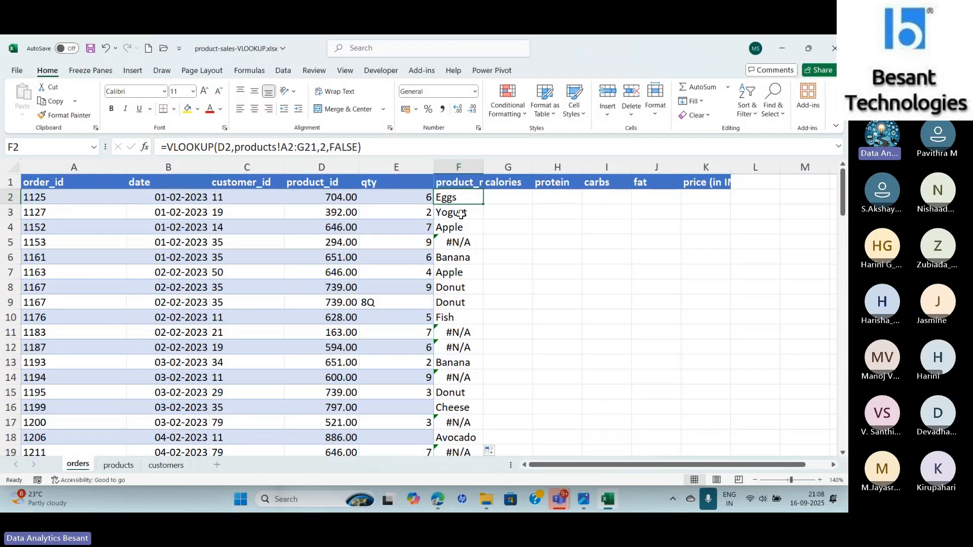
left_click(461, 214)
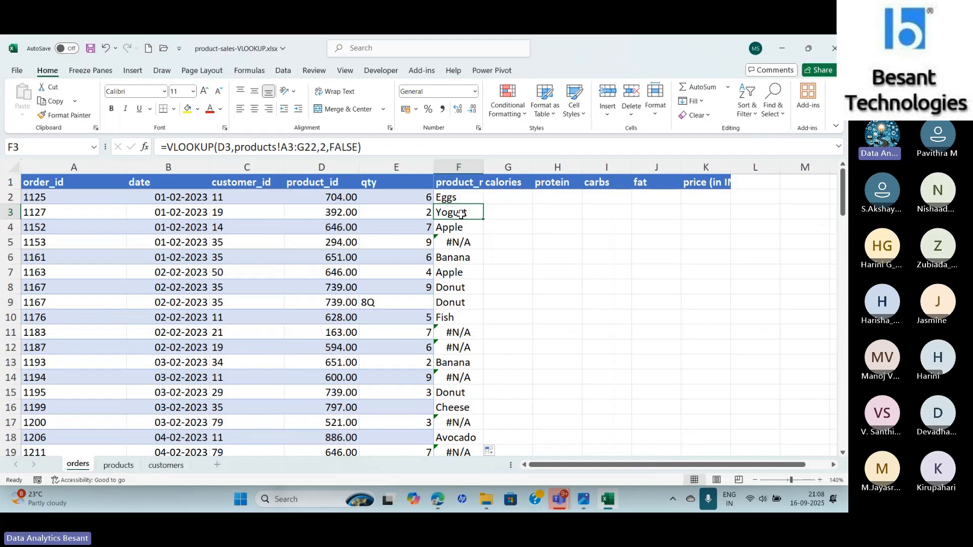
left_click(117, 465)
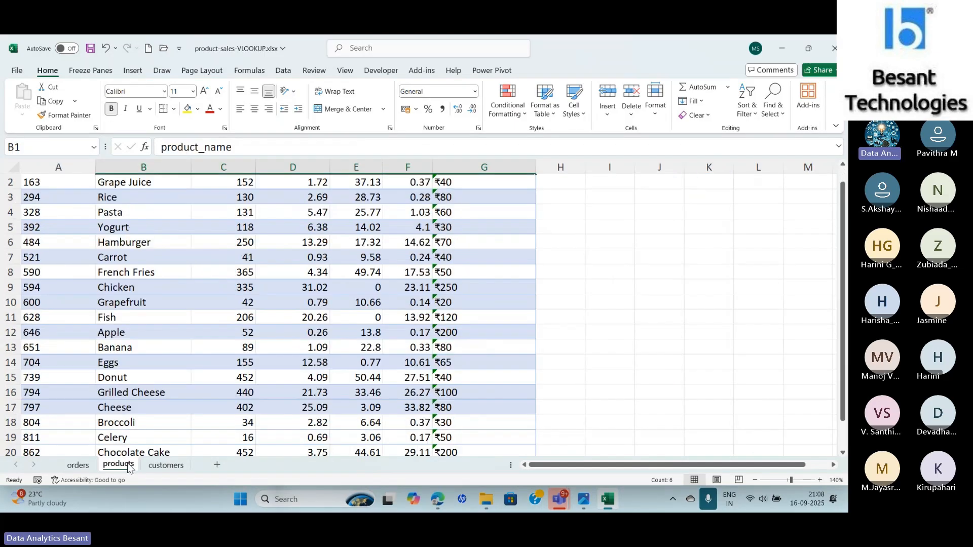
key("ctrl+Home")
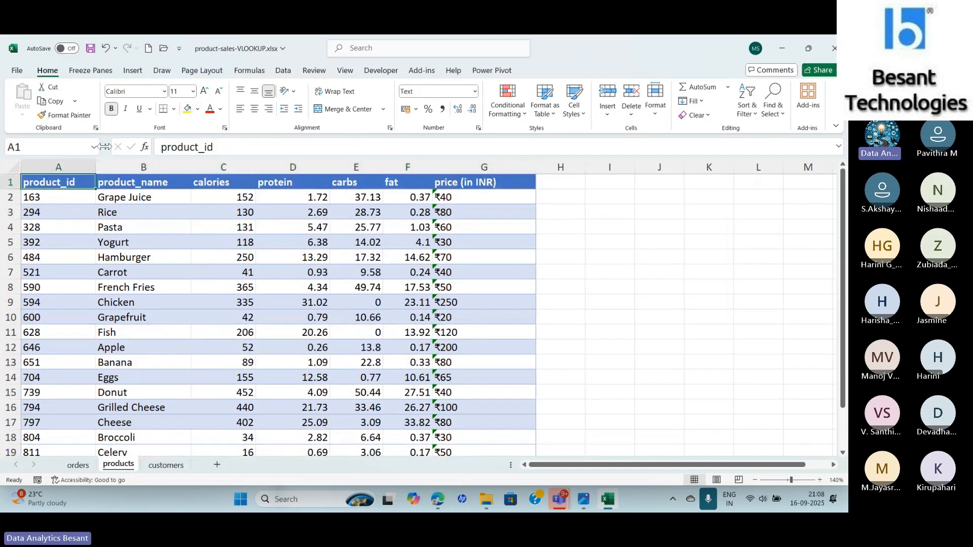
left_click(33, 213)
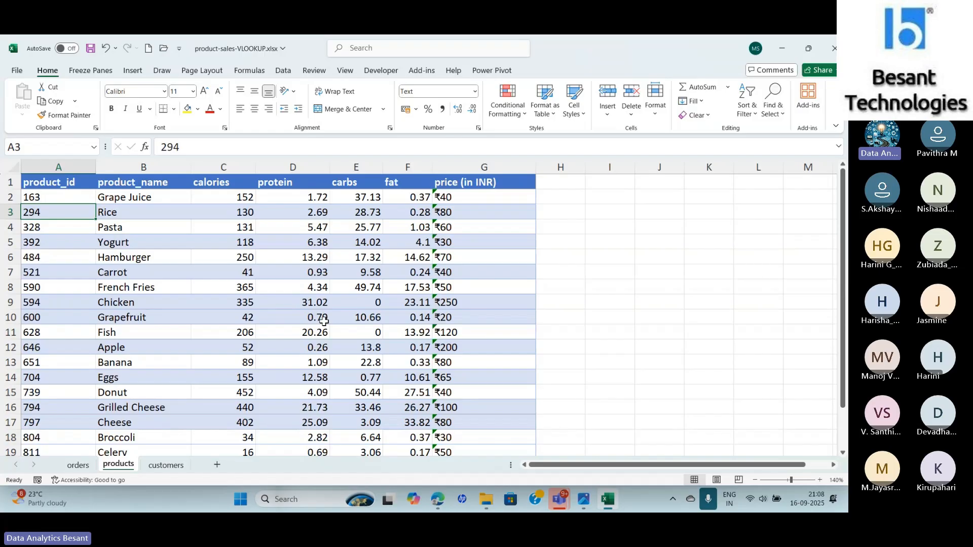
left_click(77, 465)
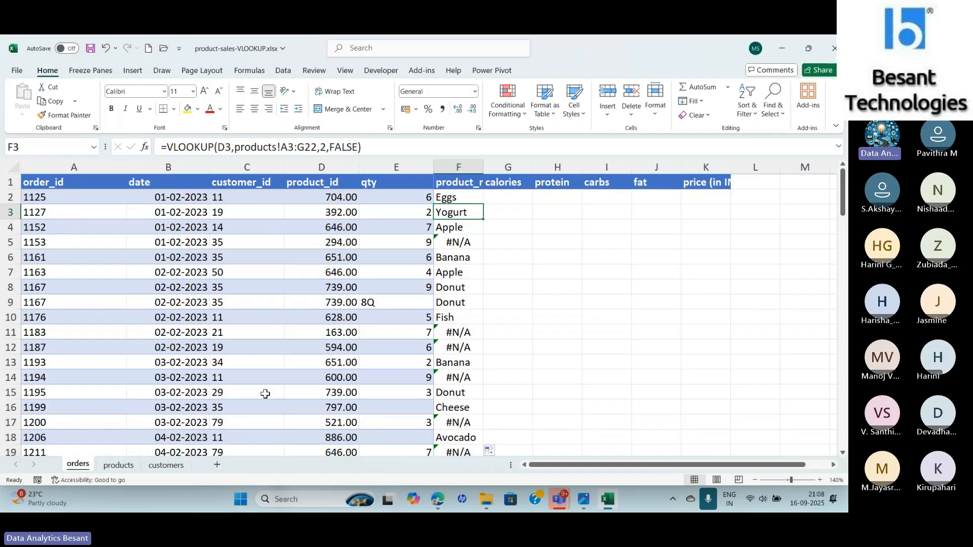
left_click(118, 465)
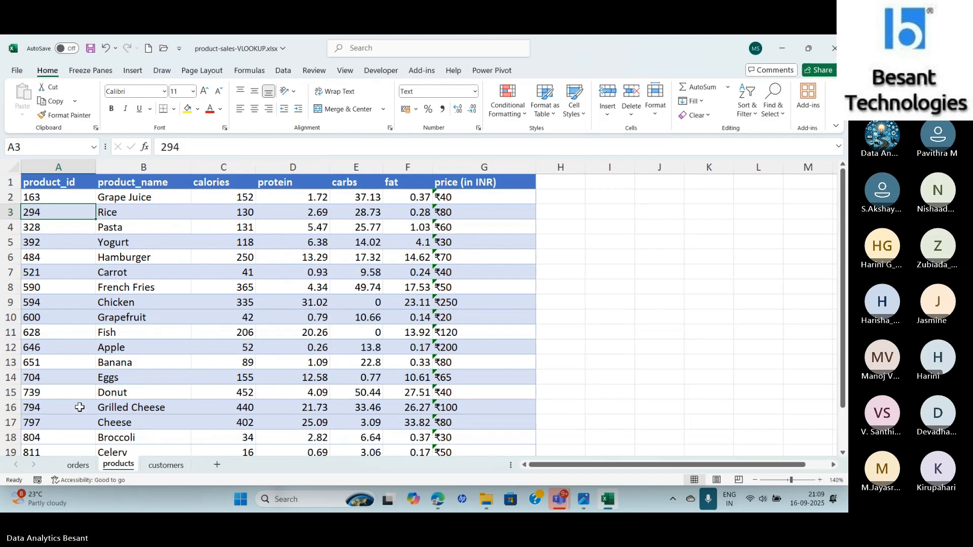
left_click(81, 464)
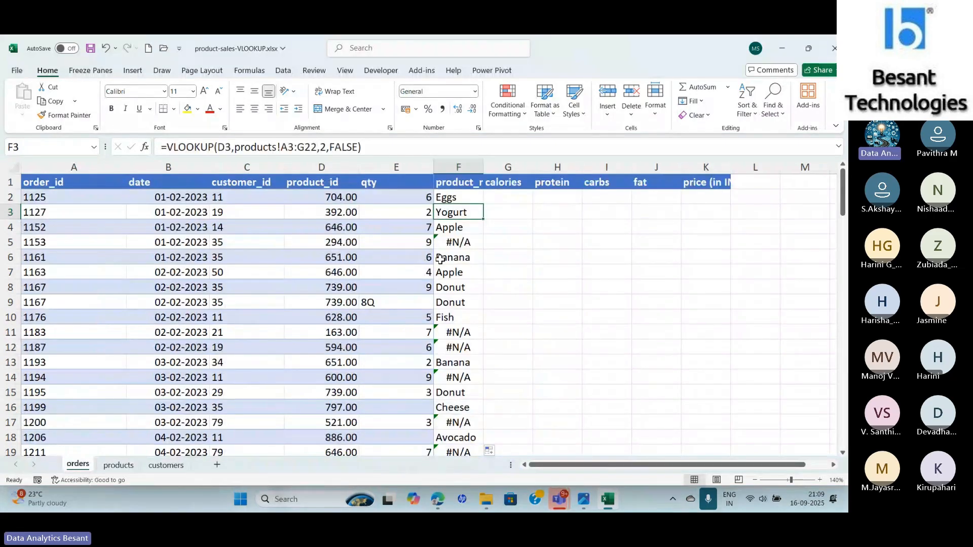
left_click(454, 229)
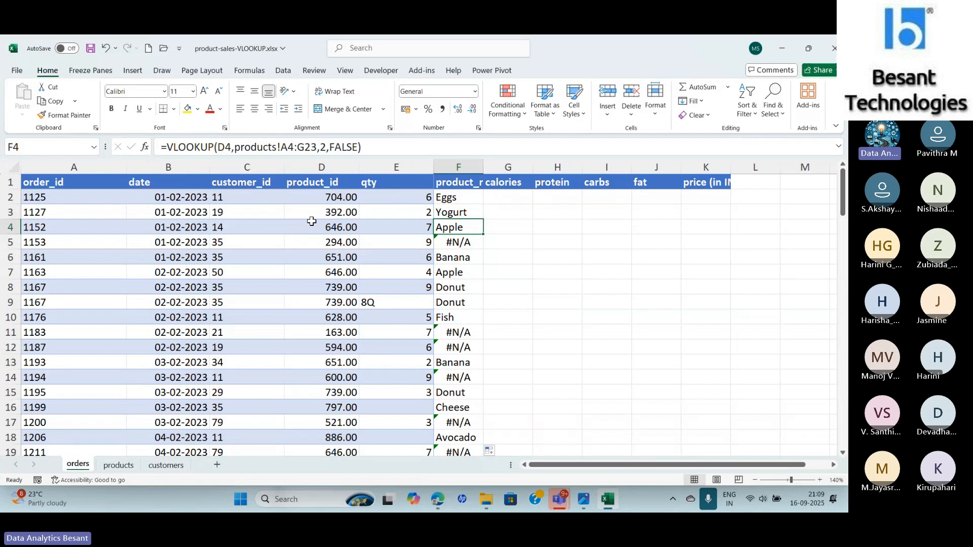
- Select products A4:G12 to show the range covered by the shifted table array in F4
left_click(118, 465)
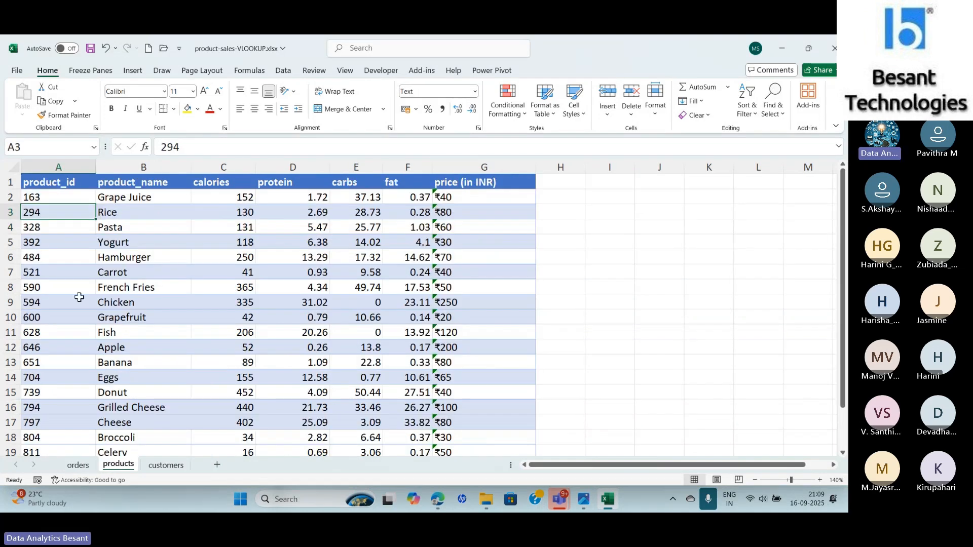
left_click(36, 227)
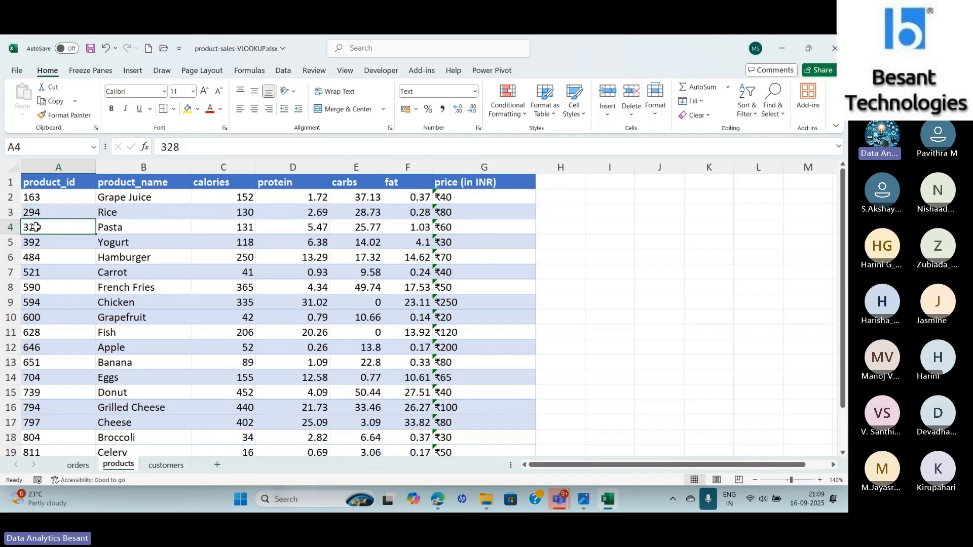
key("shift+Right")
key("shift+Right")
key("shift+Down")
key("shift+Down")
key("shift+Down")
key("shift+Right")
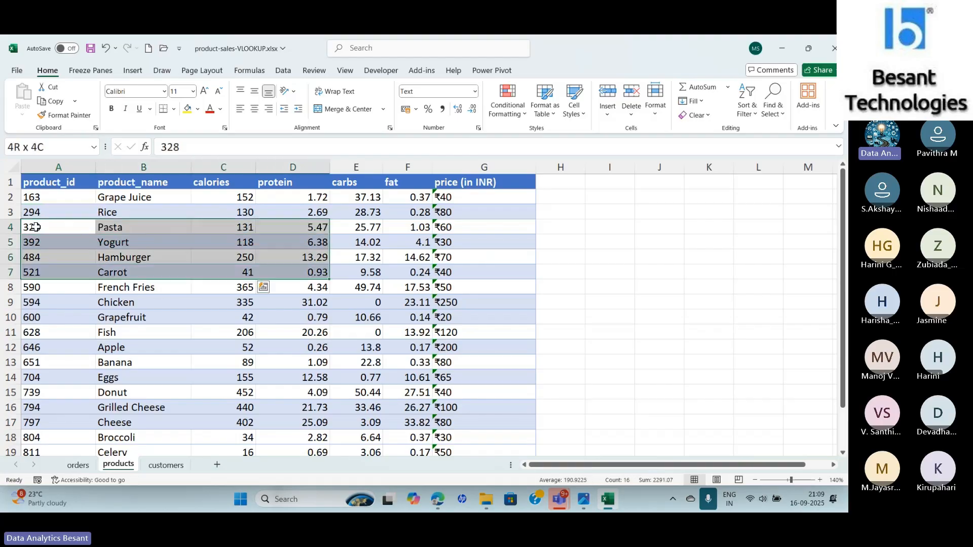
key("shift+Right")
key("shift+Right")
key("shift+Right")
key("shift+Down")
key("shift+Down")
key("shift+Down")
key("shift+Down")
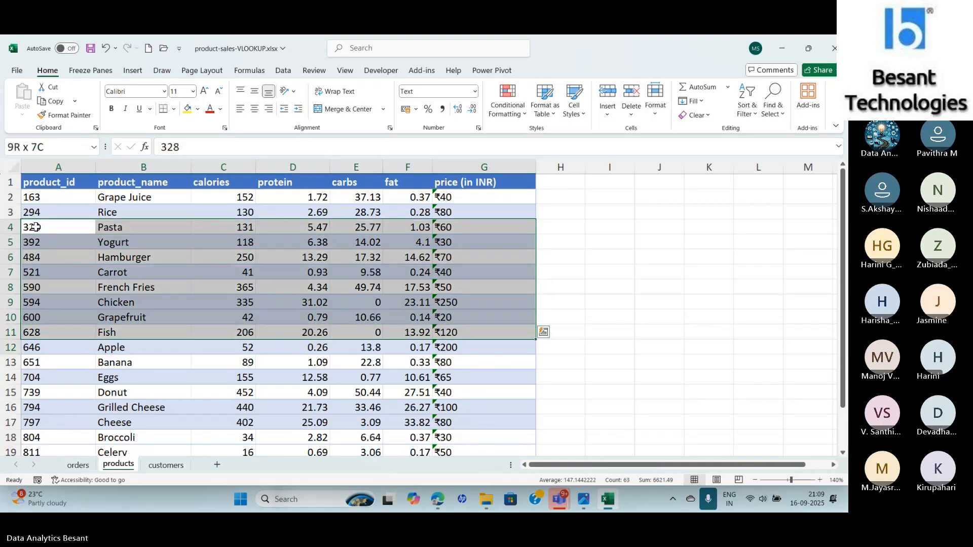
key("shift+Down")
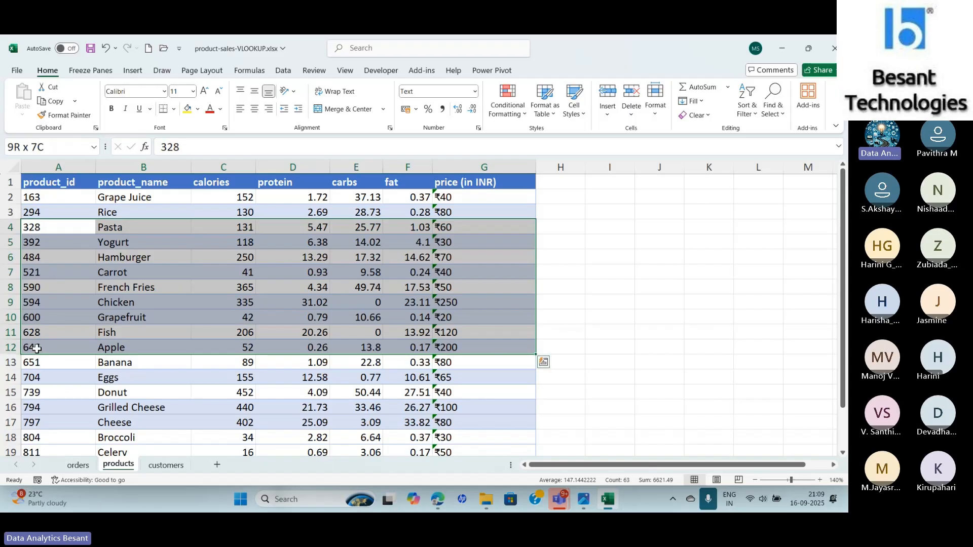
left_click(79, 465)
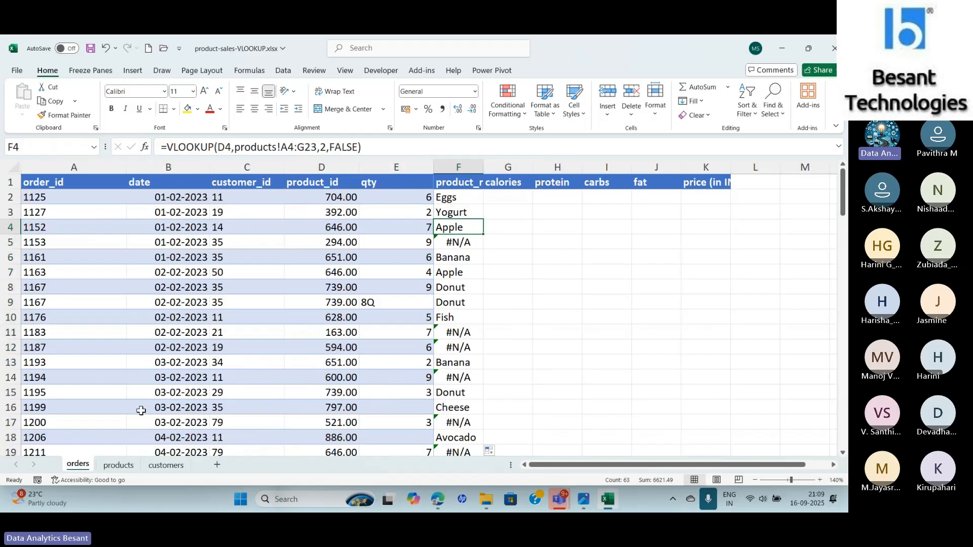
left_click(457, 241)
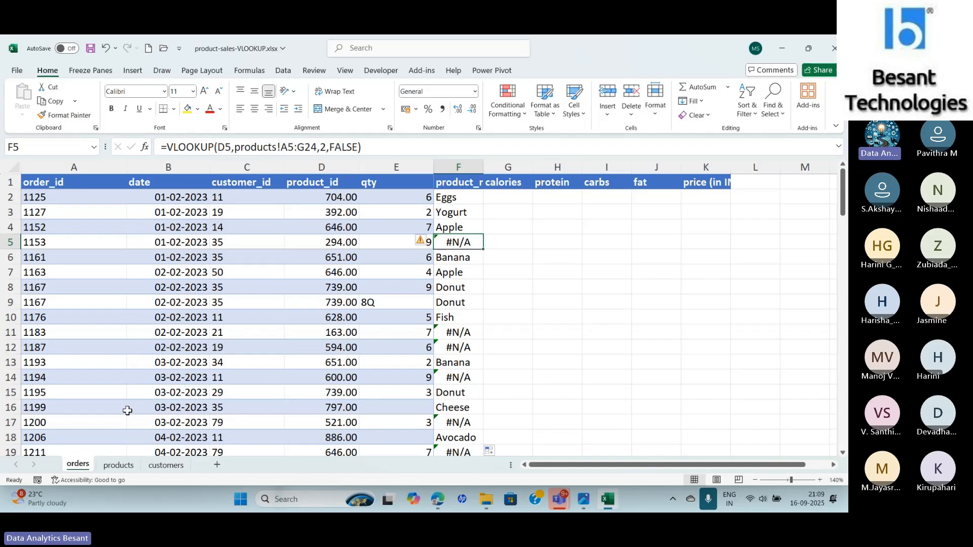
- Select products A5:G24 to show the range covered by the shifted table array in F5
left_click(117, 465)
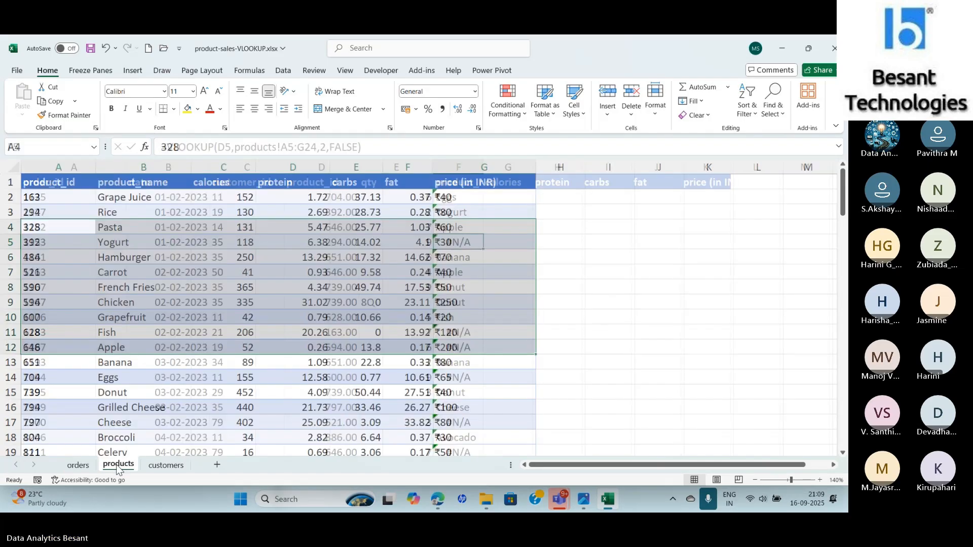
left_click(44, 243)
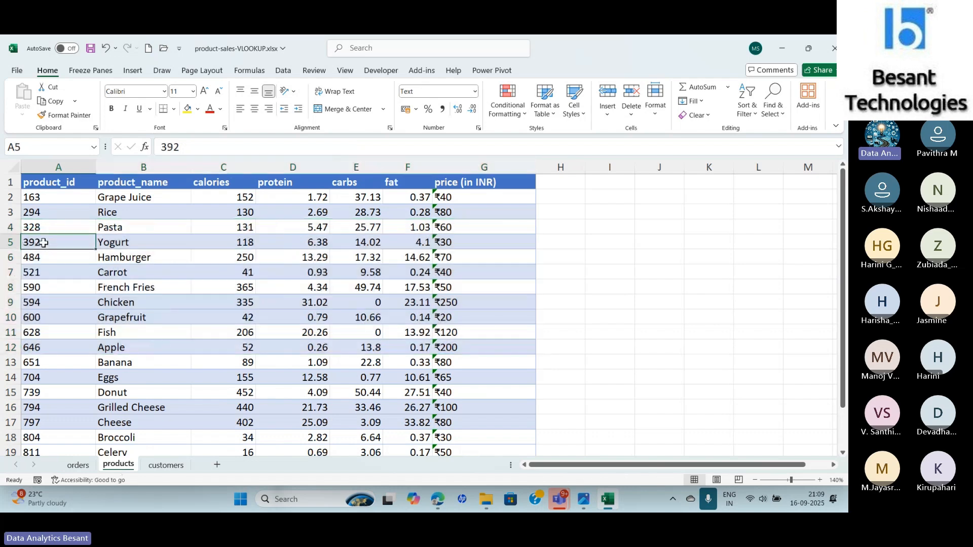
key("shift+Right")
key("shift+Right")
key("shift+Right")
key("shift+Right")
key("shift+Right")
key("shift+Right")
key("shift+Down")
key("shift+Down")
key("shift+Down")
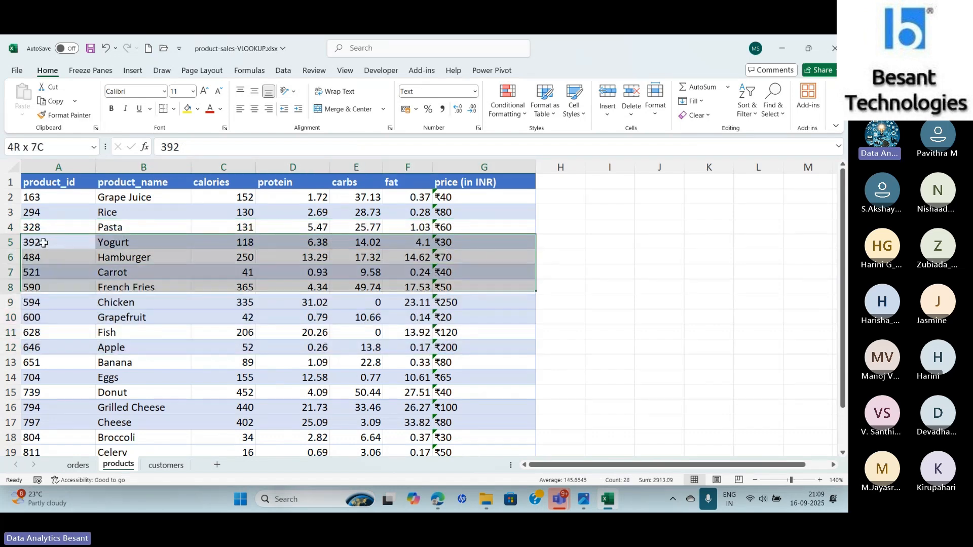
key("shift+Down")
key("shift+Down")
key("shift+Down")
key("shift+Down")
key("shift+Down")
key("shift+Down")
key("shift+Down")
key("shift+Down")
key("shift+Down")
key("shift+Down")
key("shift+Down")
key("shift+Down")
key("shift+Down")
key("shift+Down")
key("shift+Down")
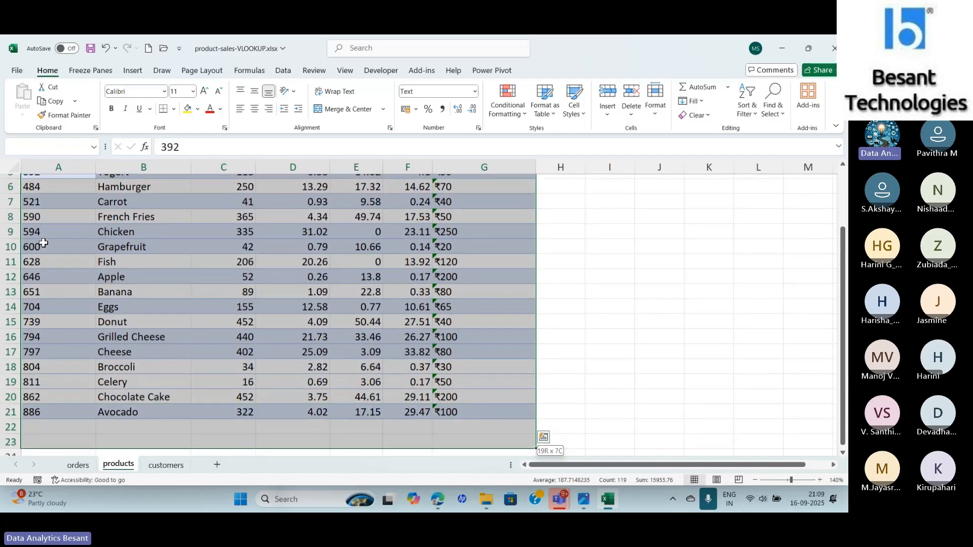
key("shift+Down")
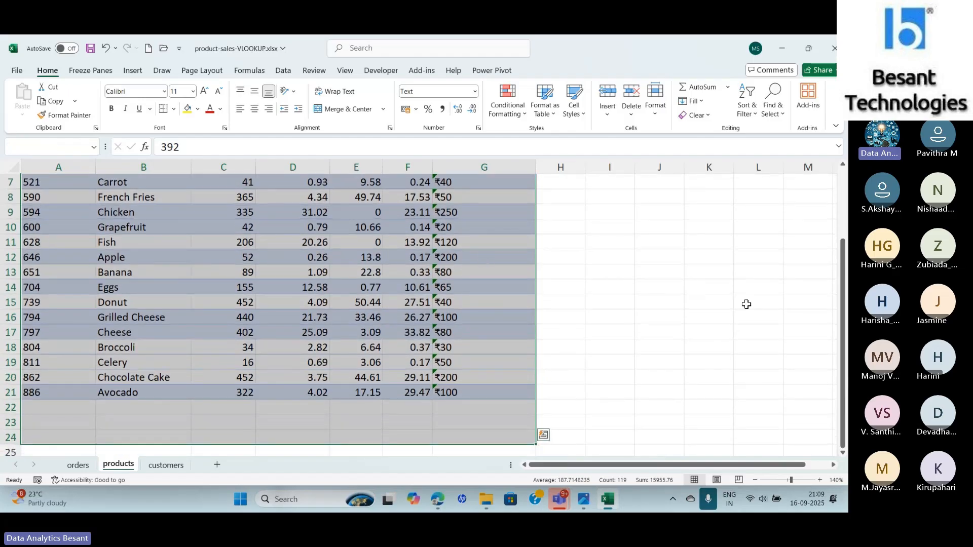
left_click_drag(842, 364, 846, 281)
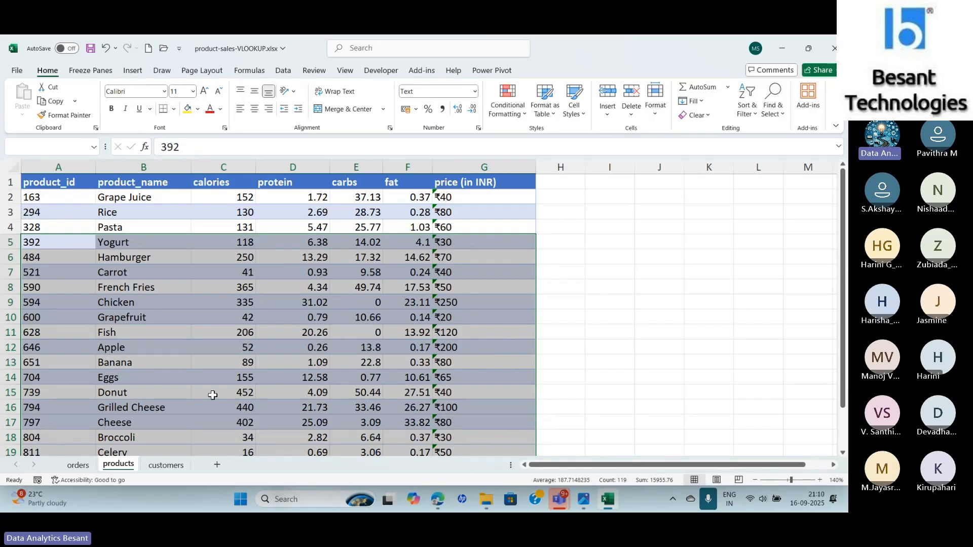
left_click(78, 466)
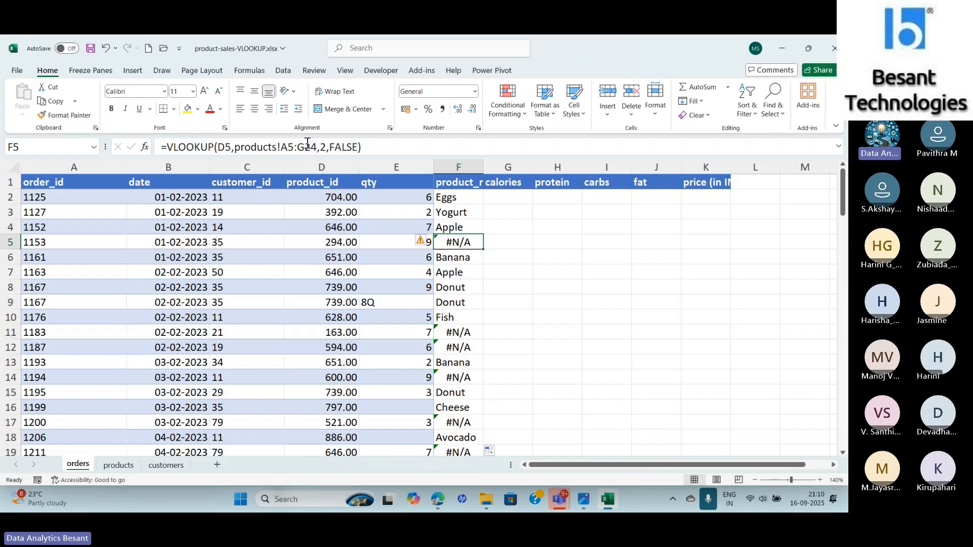
- Make the F2 formula's table array absolute as products!$A$2:$G$21
left_click(464, 199)
left_click(289, 147)
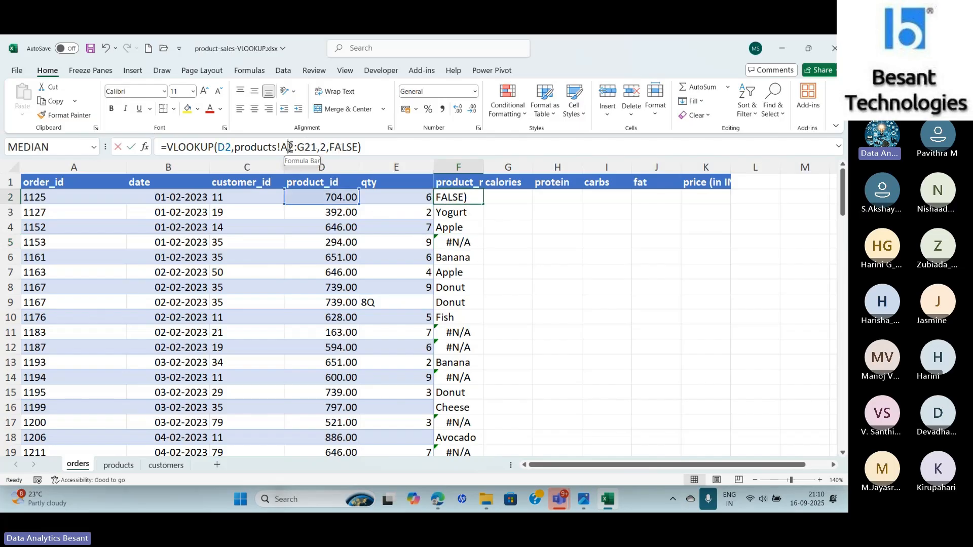
key("F4")
left_click(290, 147)
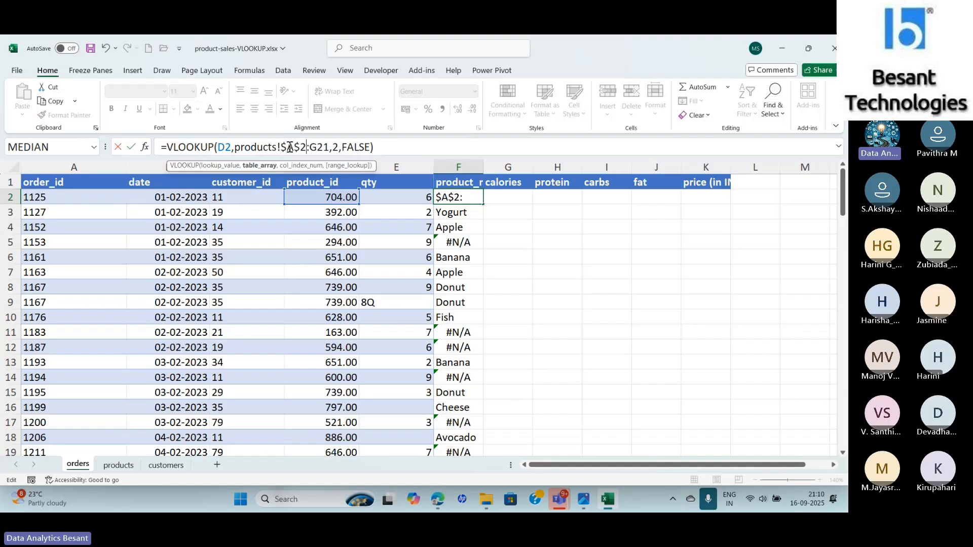
key("F4")
key("Return")
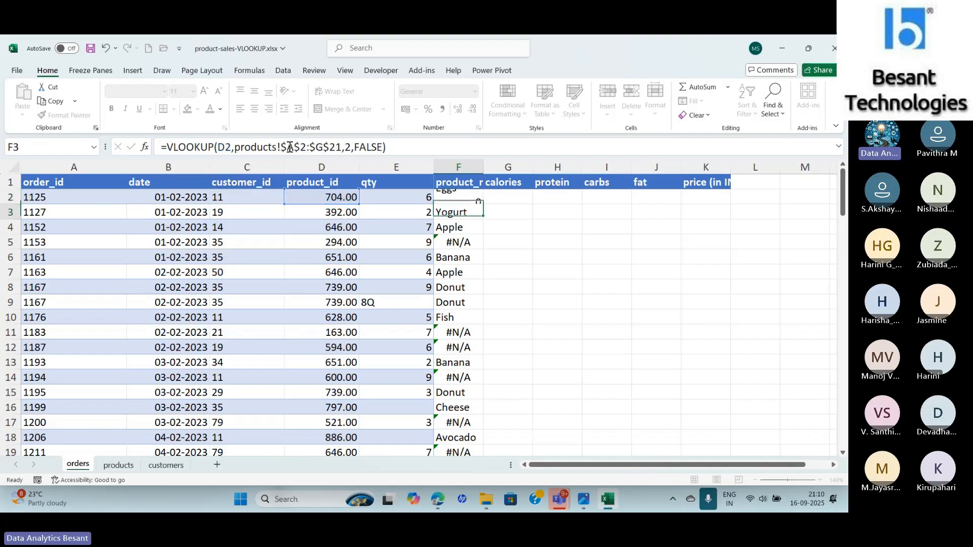
- Fill the corrected F2 formula down the product_name column and review the filled cells
left_click(458, 198)
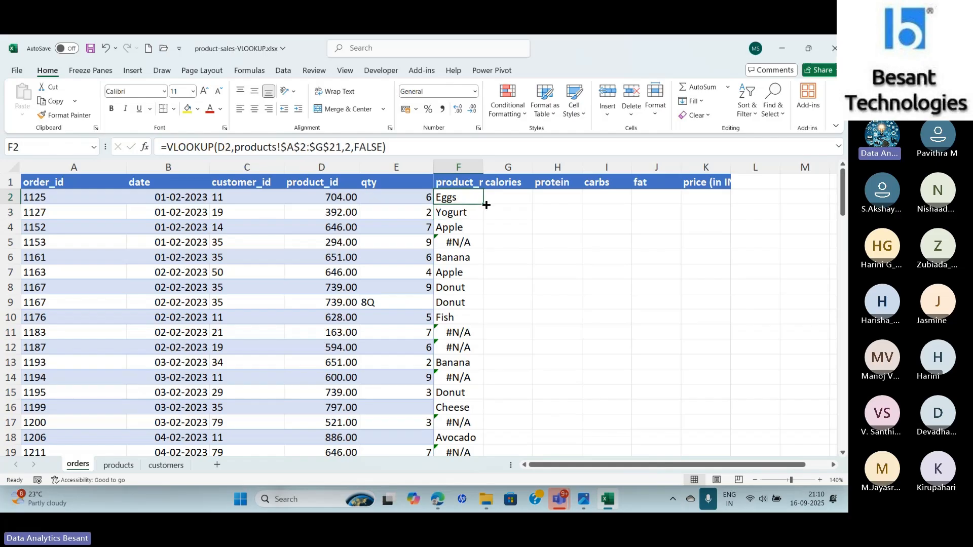
double_click(483, 205)
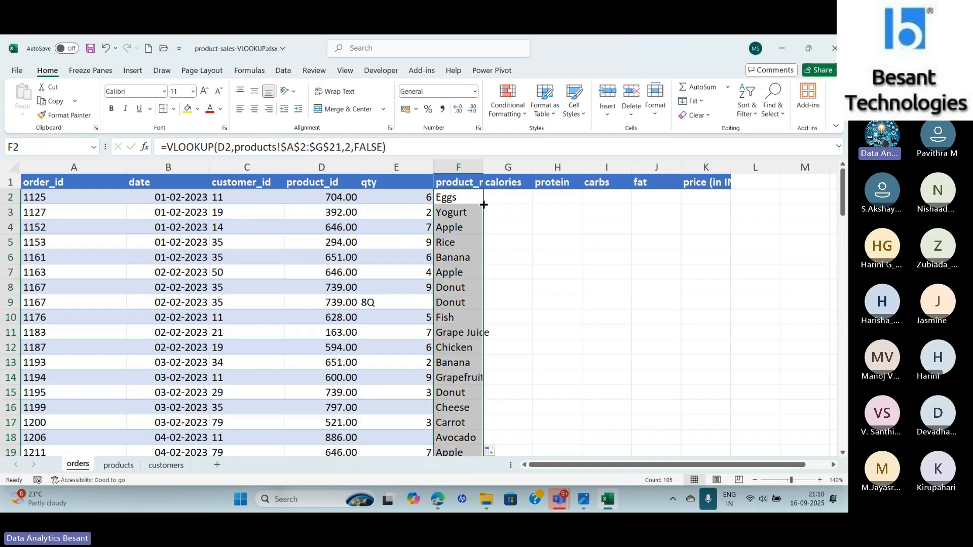
left_click(459, 243)
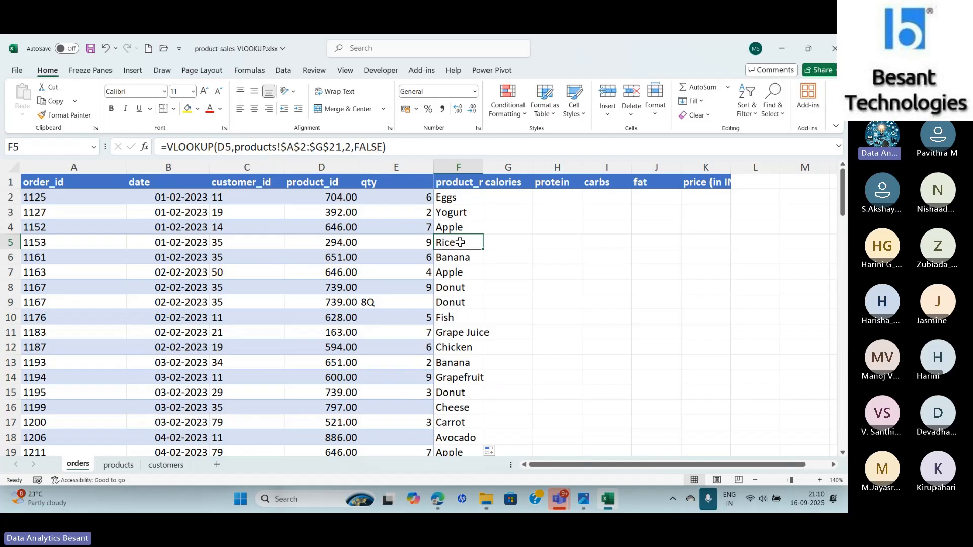
key("Up")
key("Up")
key("Up")
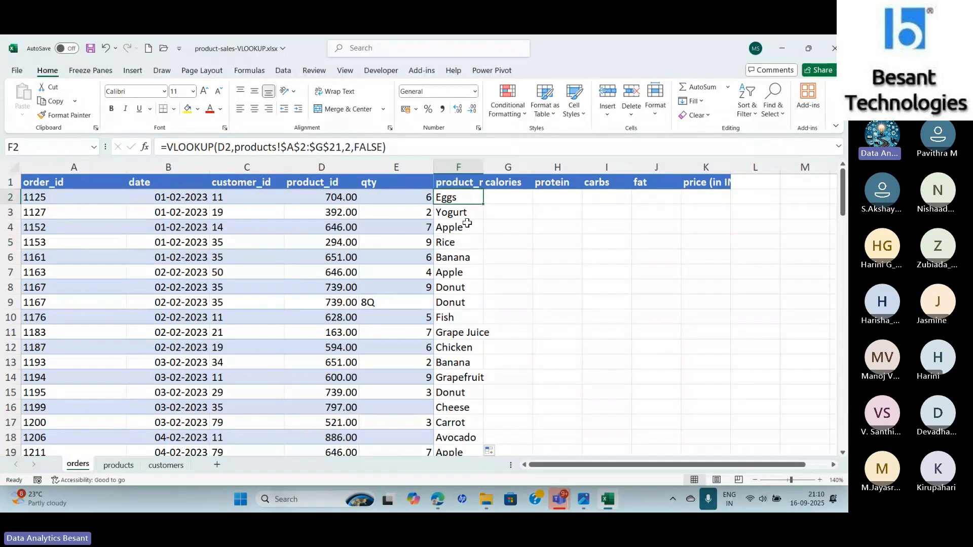
key("Down")
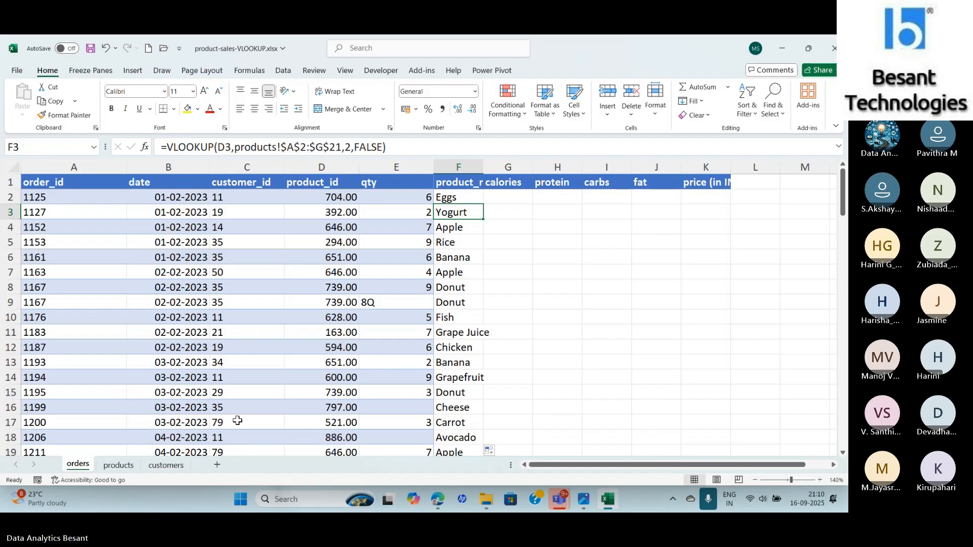
left_click(130, 469)
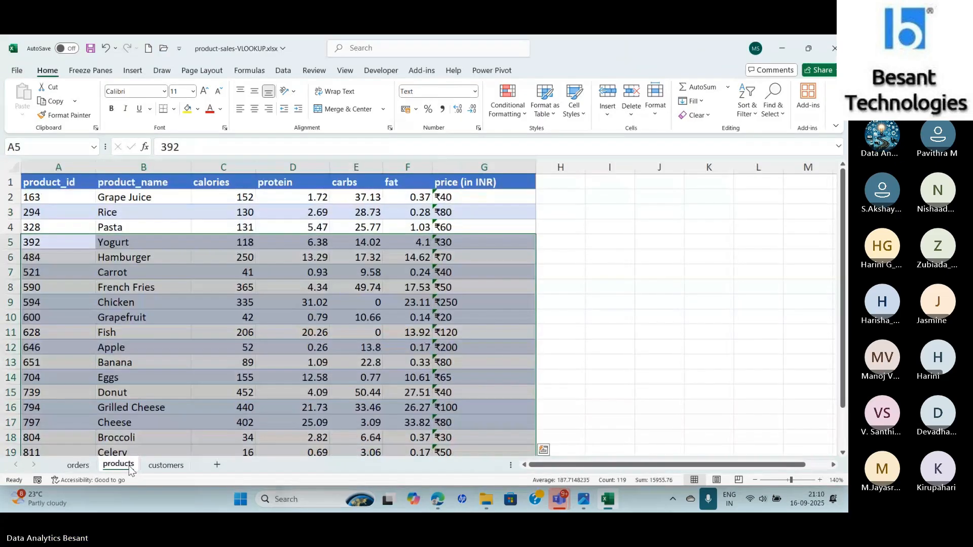
left_click(78, 466)
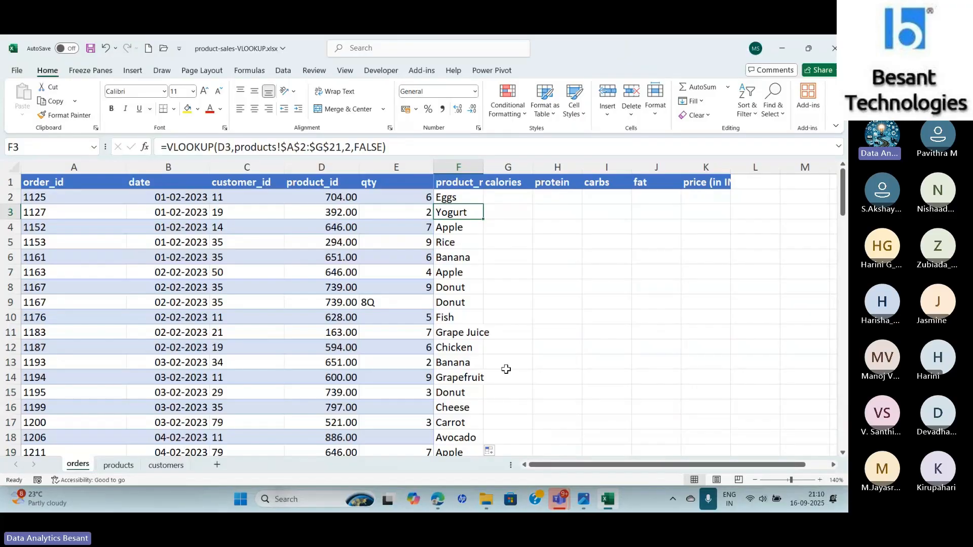
key("alt+Tab")
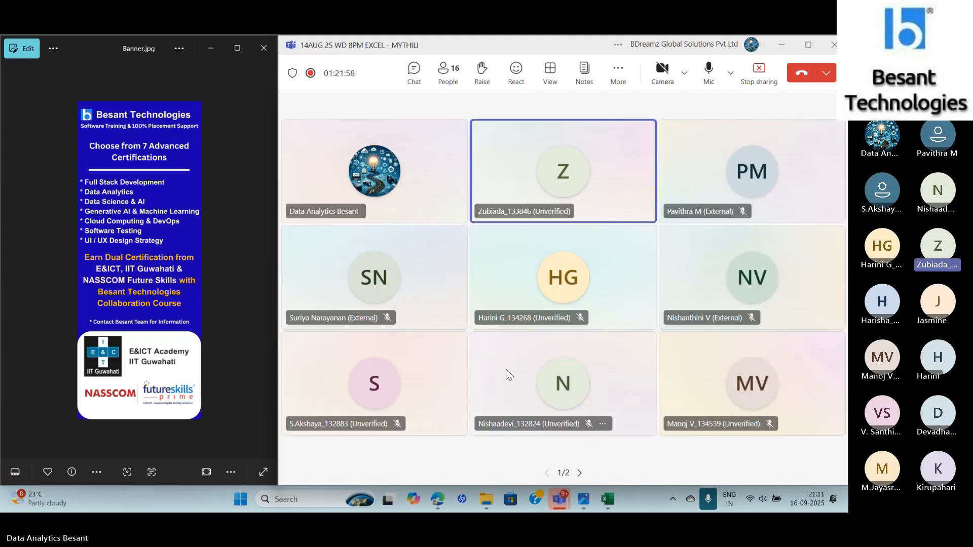
key("alt+Tab")
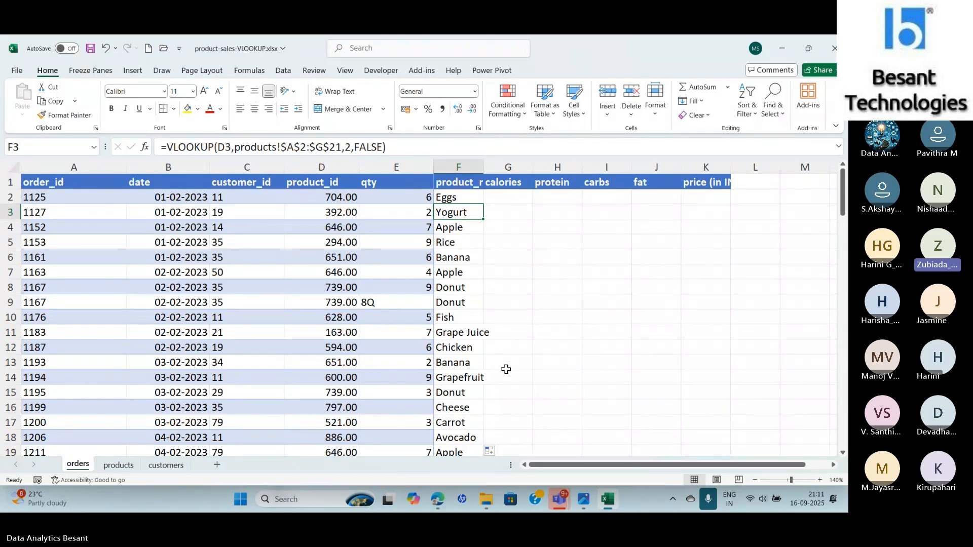
key("alt+Tab")
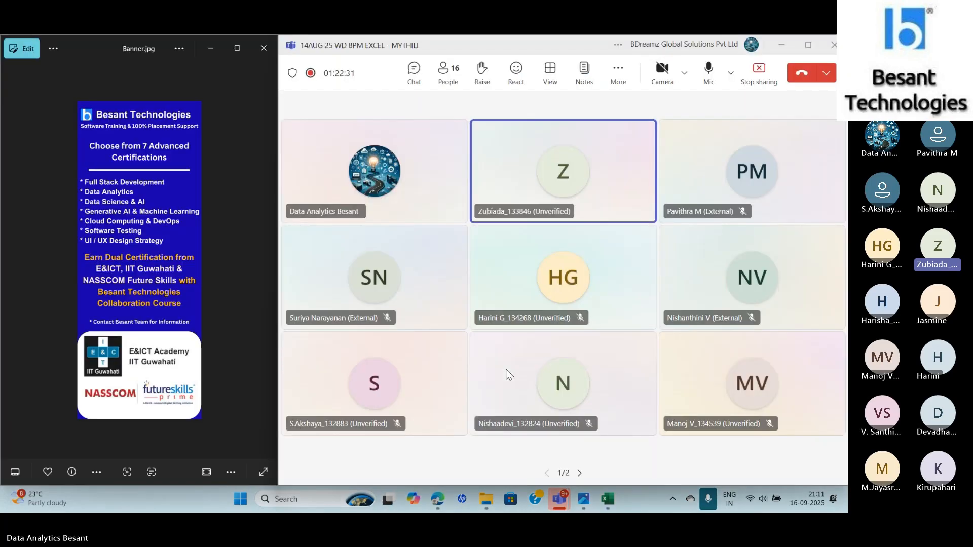
key("alt+Tab")
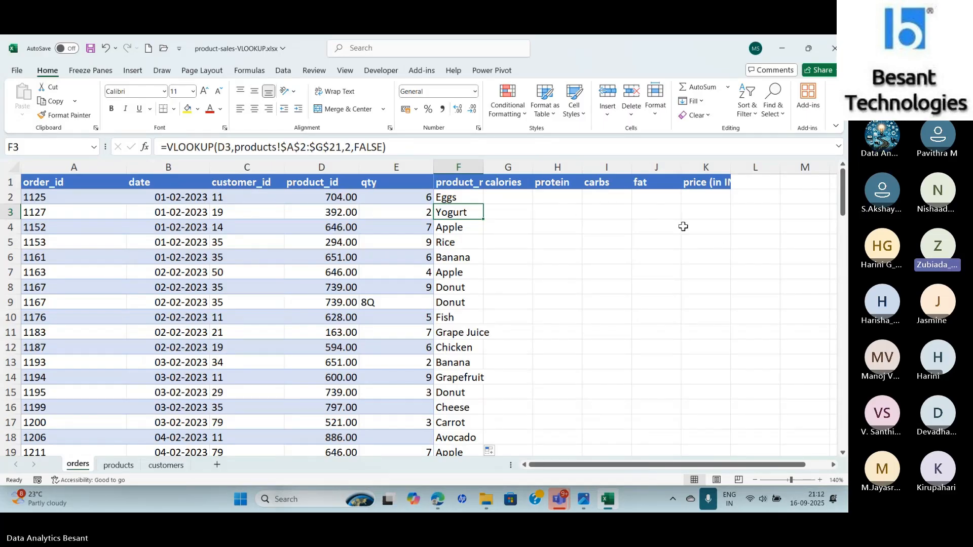
- Copy the F2 lookup formula across into G2 and compare the two cells' formulas
left_click(472, 199)
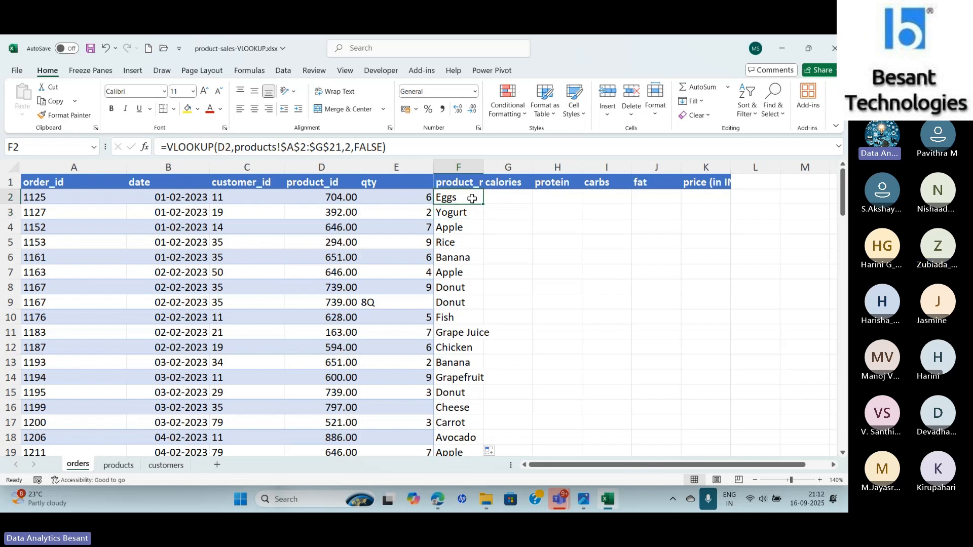
left_click_drag(483, 205, 512, 199)
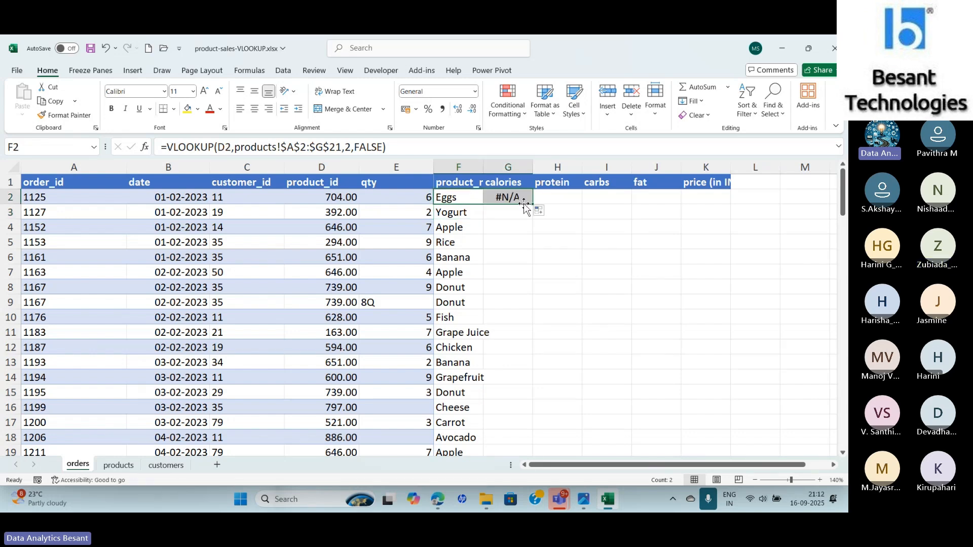
left_click(512, 199)
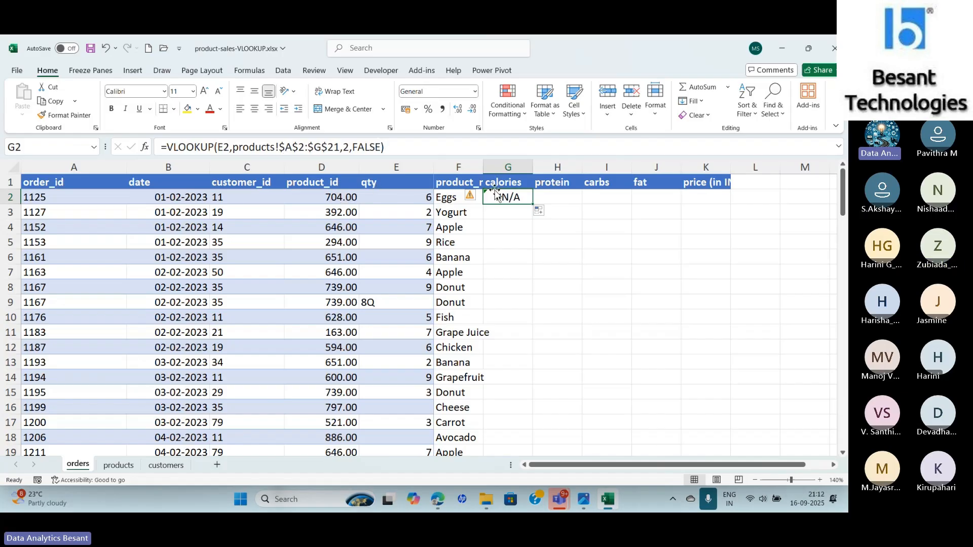
left_click(444, 198)
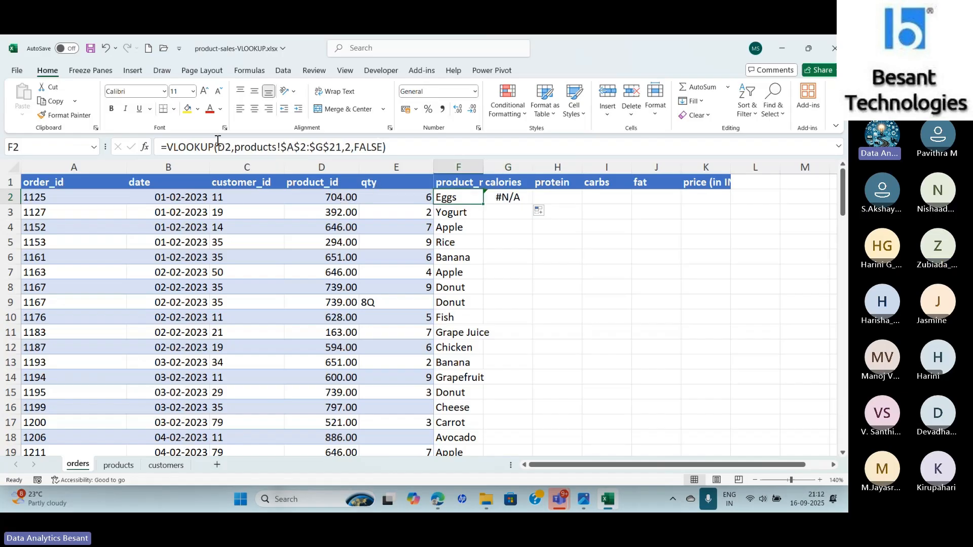
left_click(505, 198)
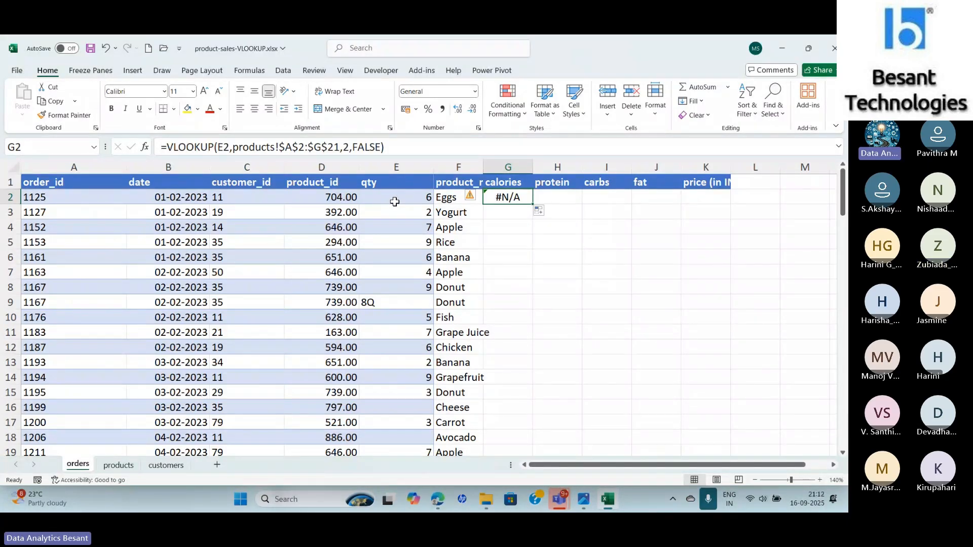
key("Left")
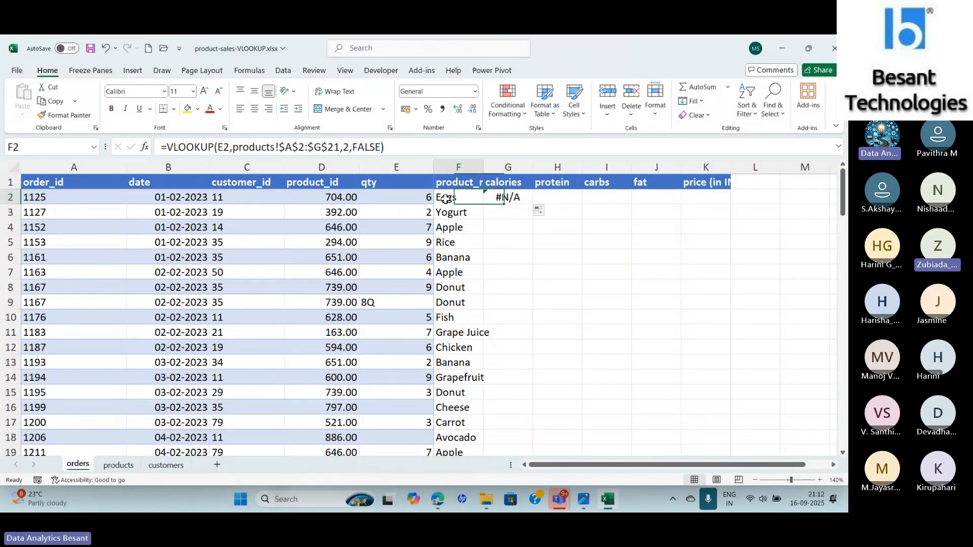
- Lock the lookup value column in the F2 formula by changing D2 to $D2
left_click(219, 147)
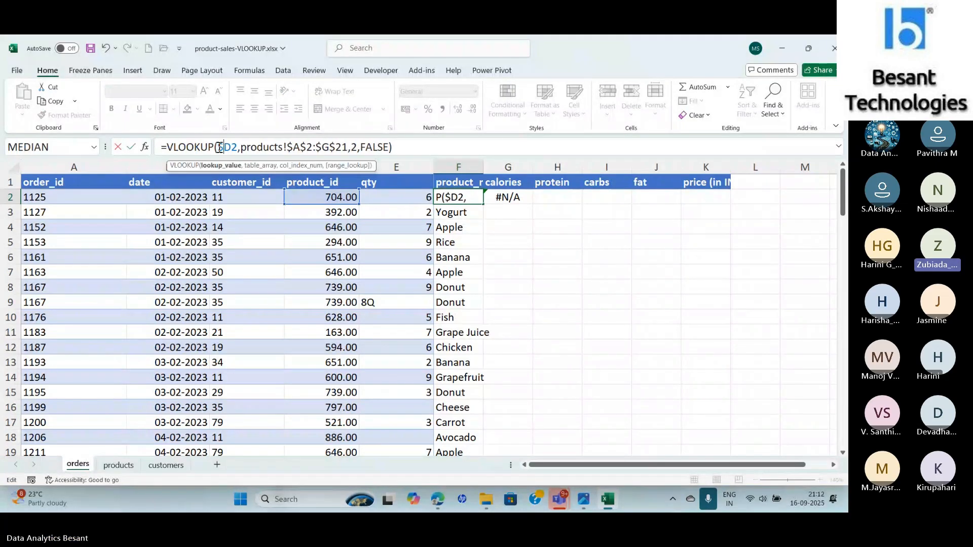
key("Return")
left_click(471, 193)
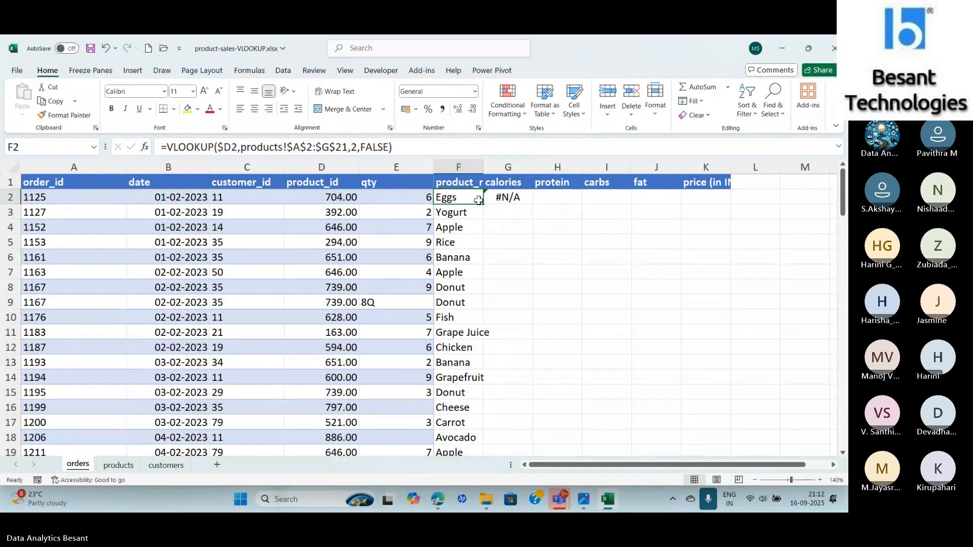
- Fill the updated F2 formula down the product_name column and copy it across into G2
double_click(484, 203)
left_click(478, 200)
left_click_drag(485, 204, 528, 203)
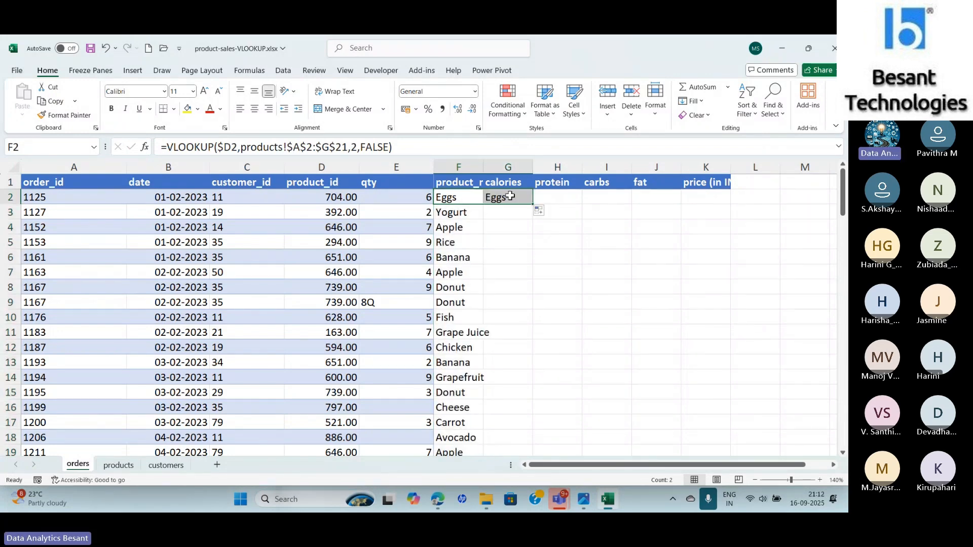
left_click(507, 201)
left_click(514, 197)
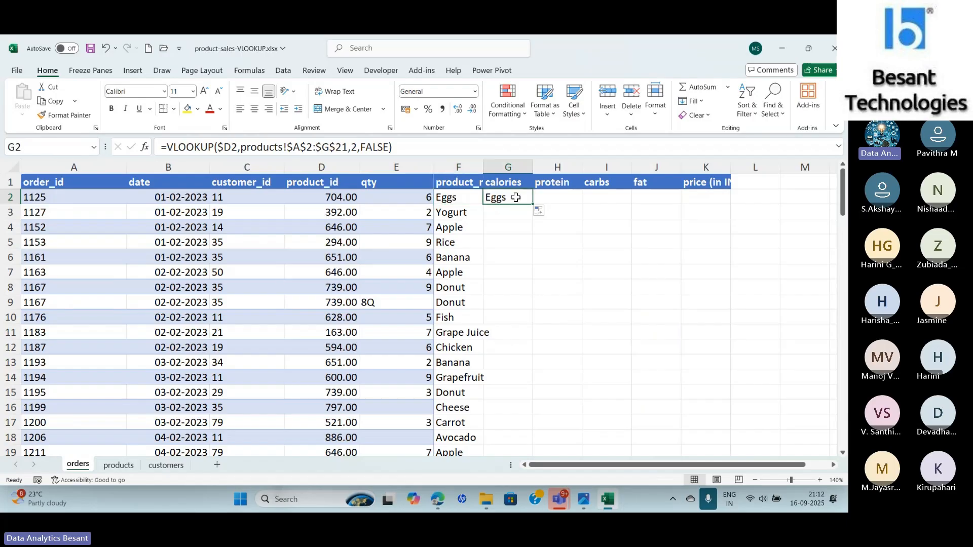
- Check the calories column on the products sheet and set the G2 formula's column index to 3
left_click(120, 466)
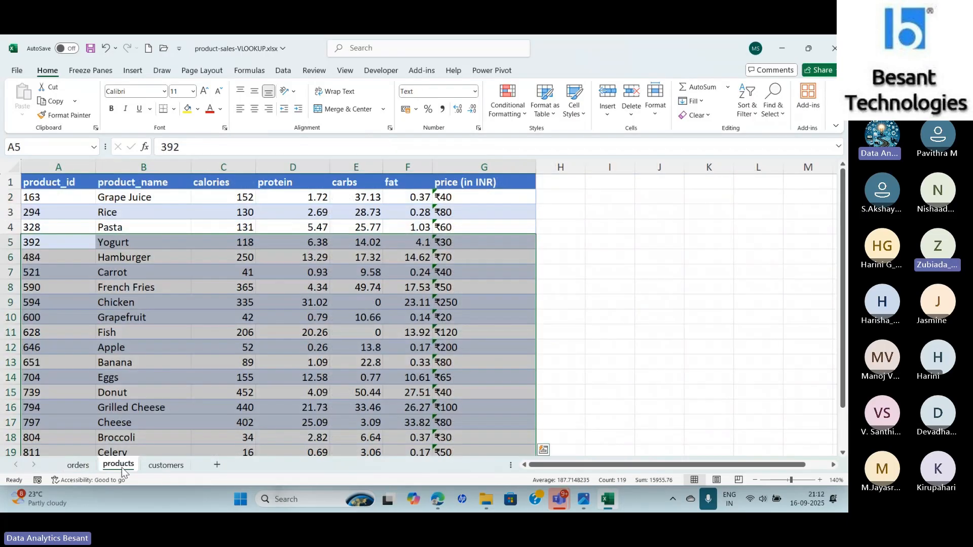
left_click(223, 185)
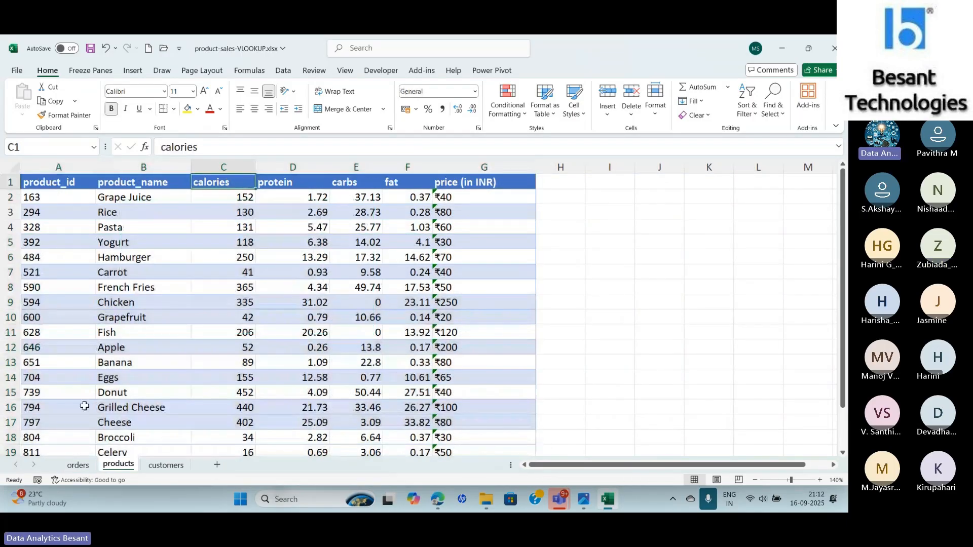
left_click(79, 466)
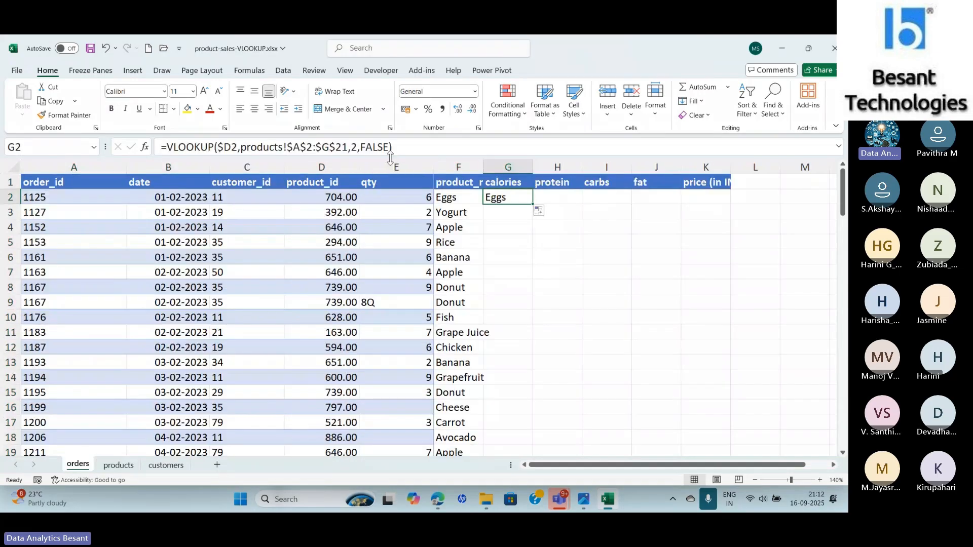
left_click(357, 147)
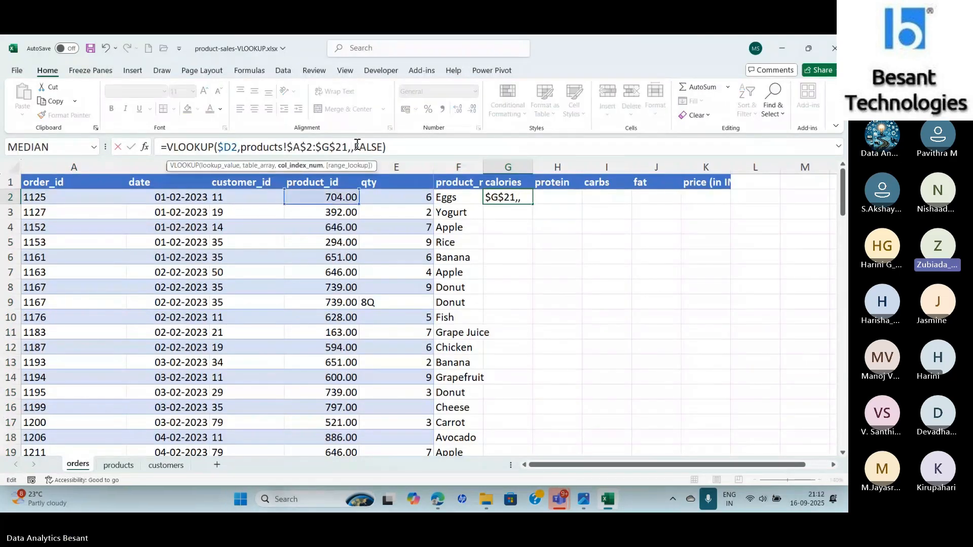
key("Return")
left_click(516, 198)
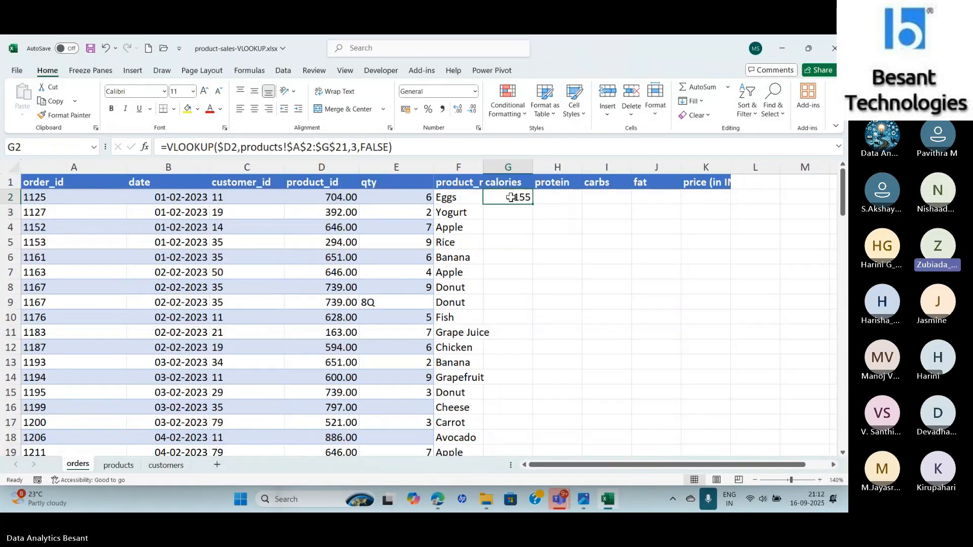
- Fill the calories formula down column G and copy G2 across to K2
double_click(533, 202)
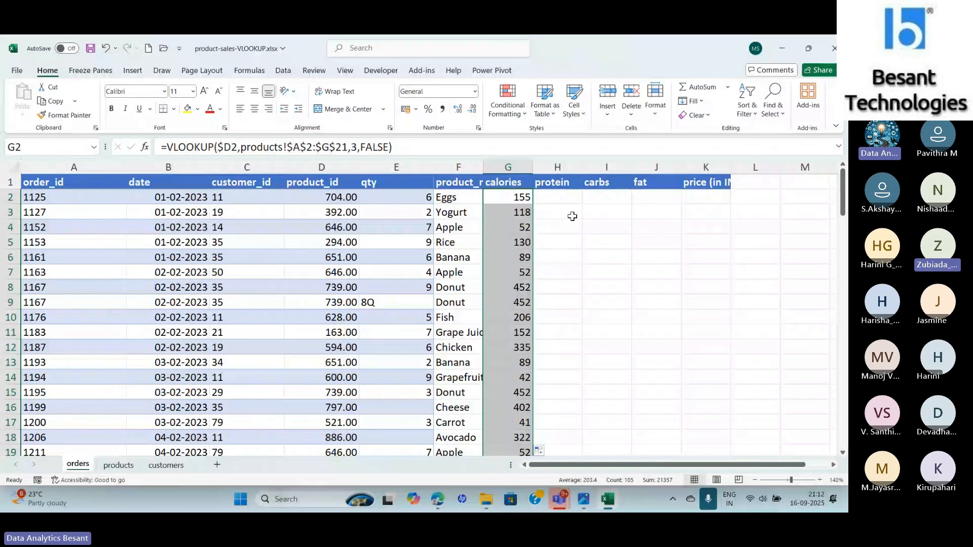
left_click(508, 196)
left_click_drag(531, 204, 722, 205)
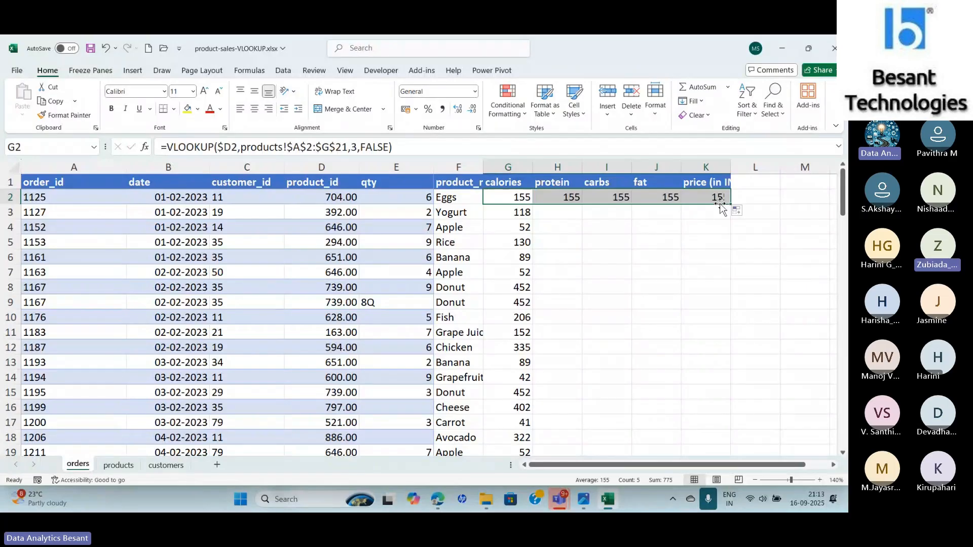
- Set the protein formula in H2 to use column index 4
left_click(563, 197)
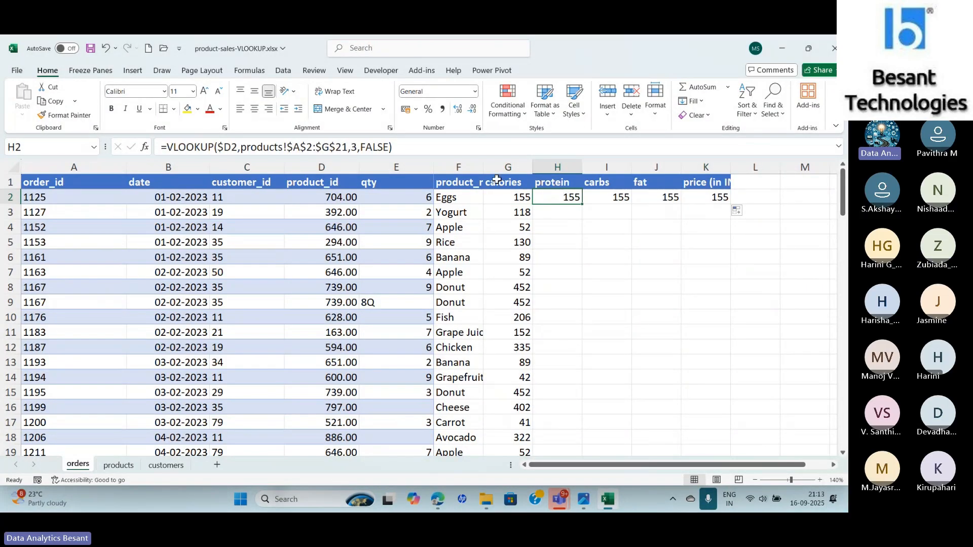
left_click(357, 147)
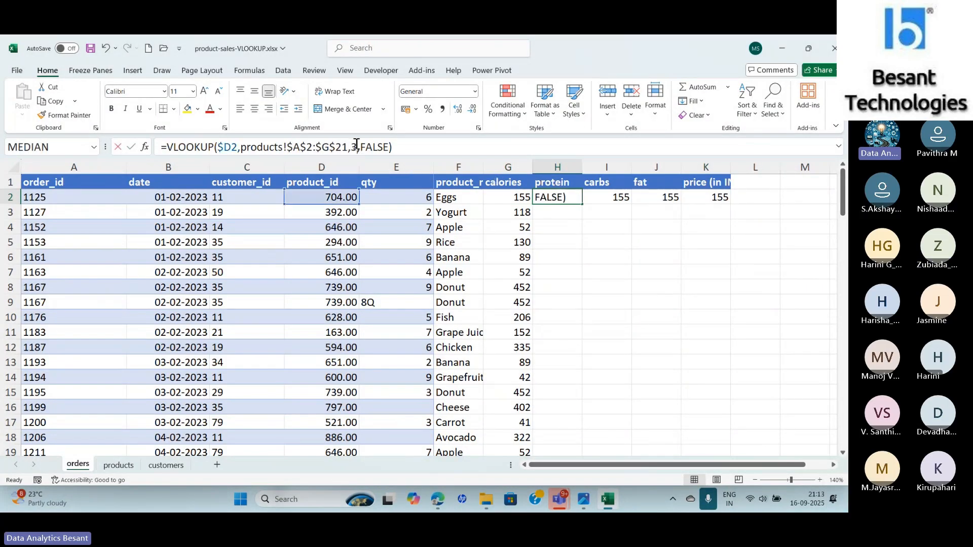
key("BackSpace")
type("4")
key("Tab")
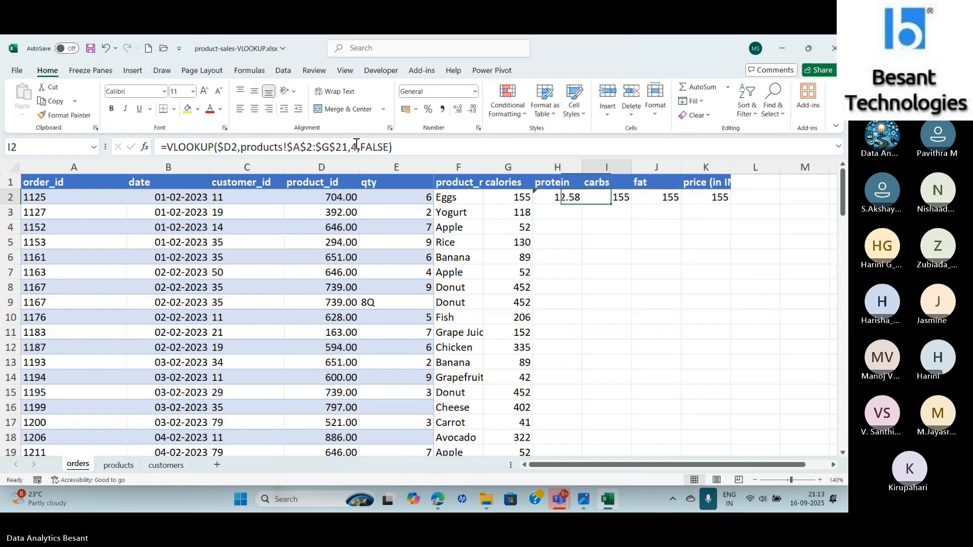
- Set the carbs formula in I2 to use column index 5
left_click(356, 147)
key("BackSpace")
type("5")
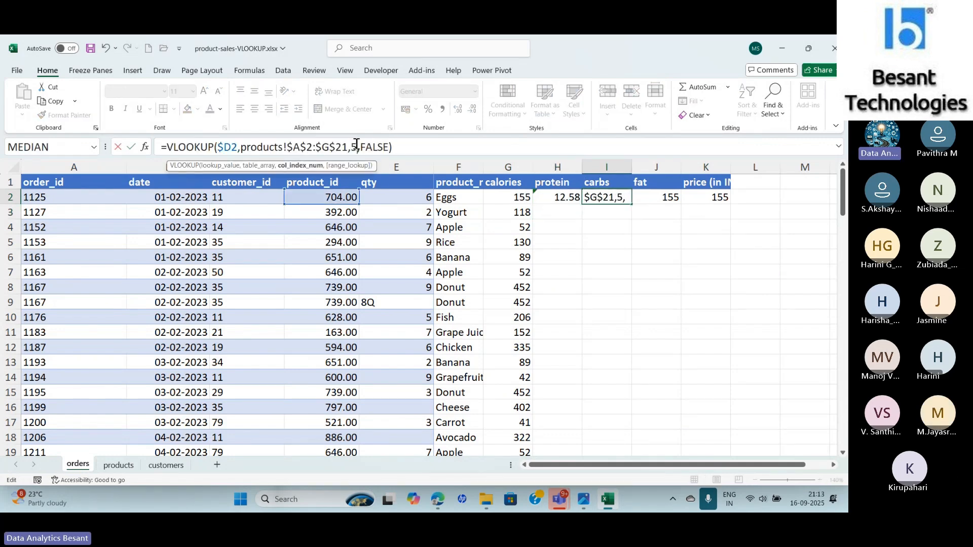
key("Tab")
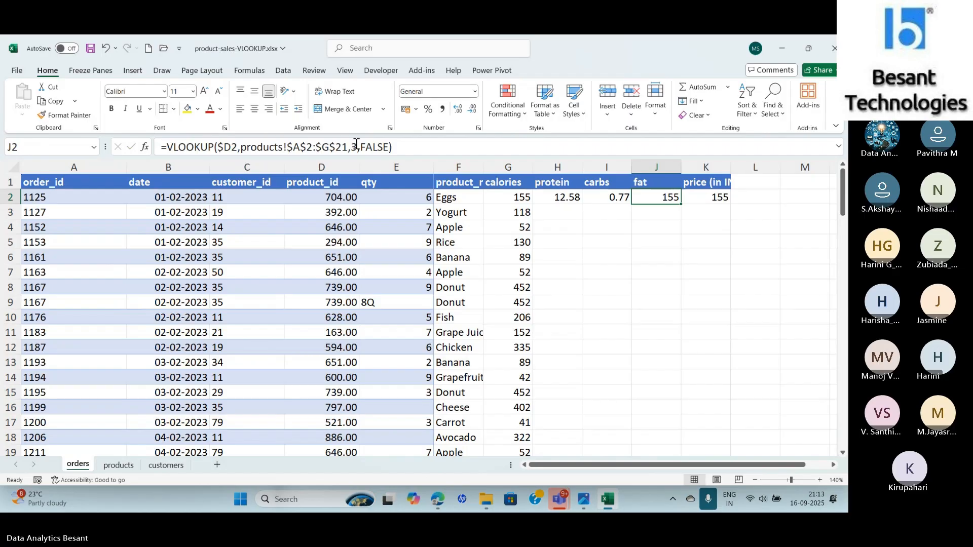
- Set the fat formula in J2 to use column index 6
left_click(357, 147)
key("BackSpace")
type("6")
key("Return")
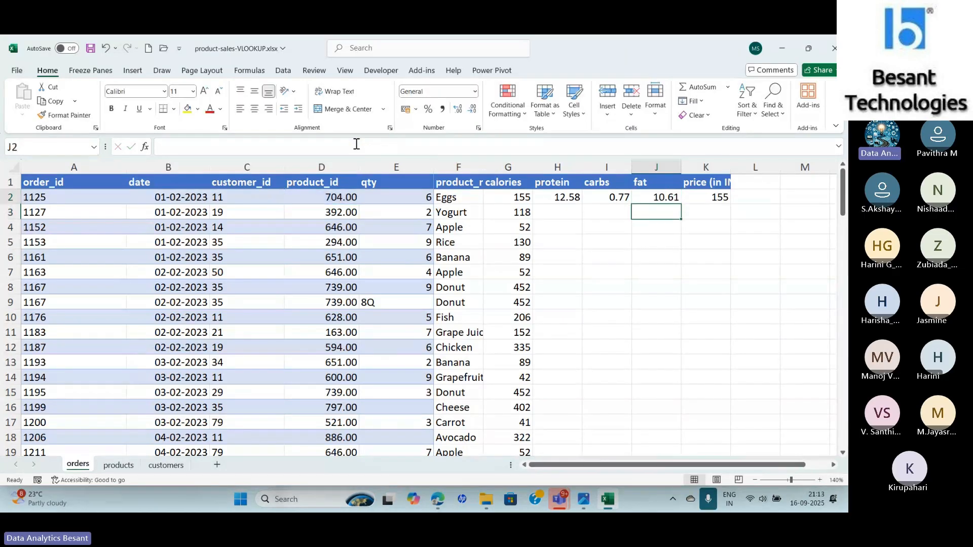
- Set the price formula in K2 to use column index 7
key("Up")
key("Right")
left_click(357, 147)
key("BackSpace")
type("7")
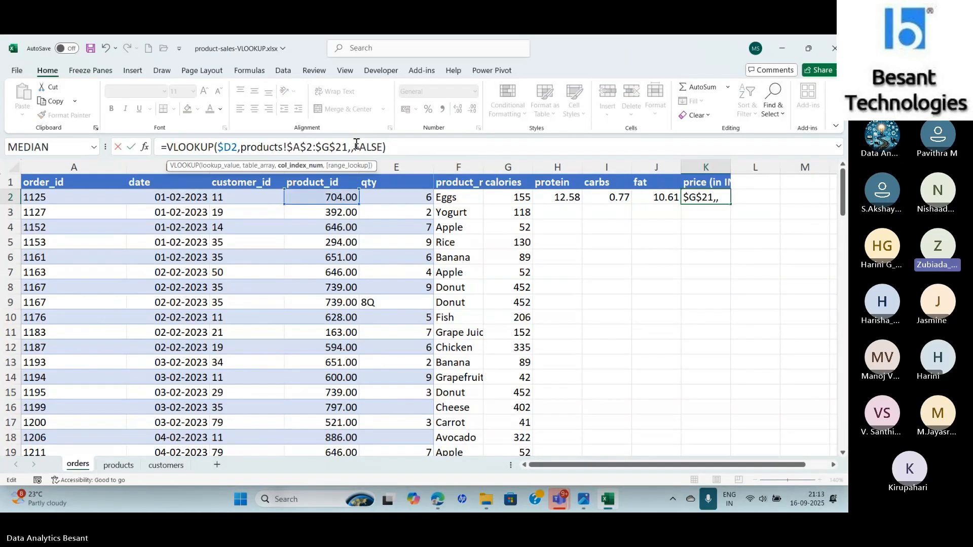
key("Return")
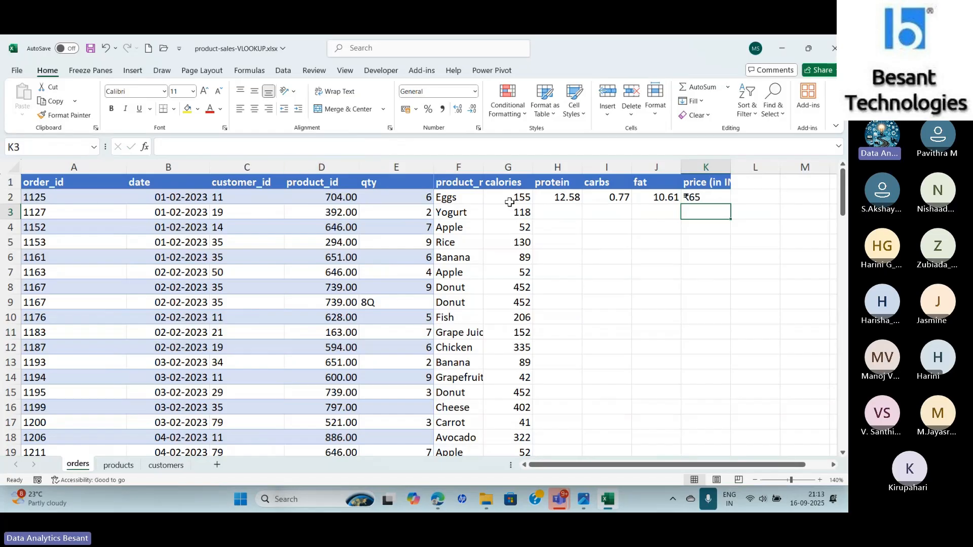
- Fill the G2:K2 lookup formulas down through row 106
left_click_drag(512, 199, 732, 427)
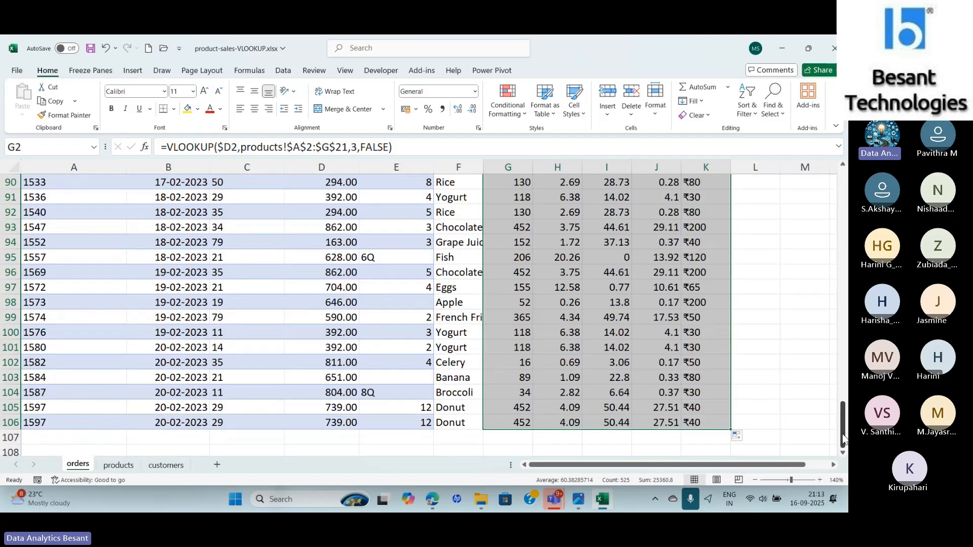
left_click_drag(844, 440, 830, 148)
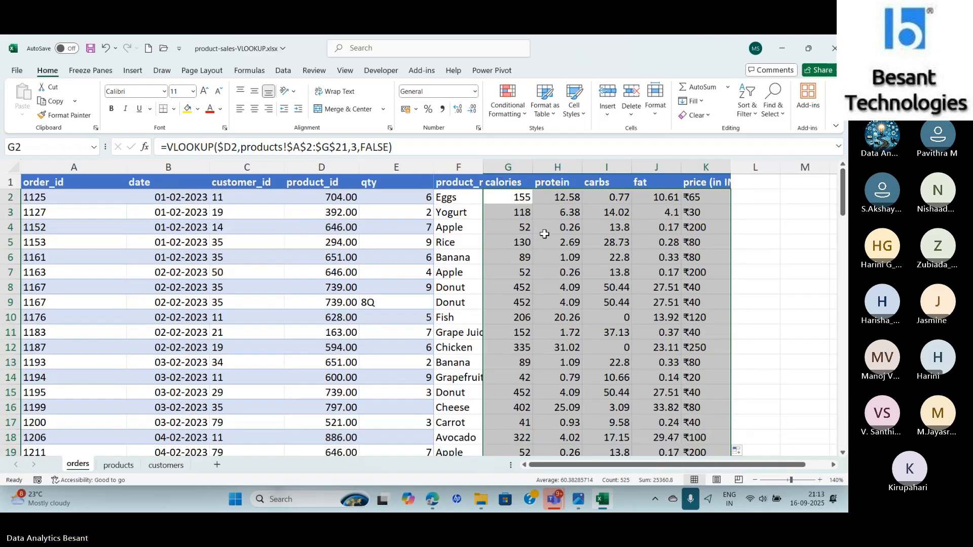
- Compare the F2 formula with the columns of the products sheet
left_click(459, 201)
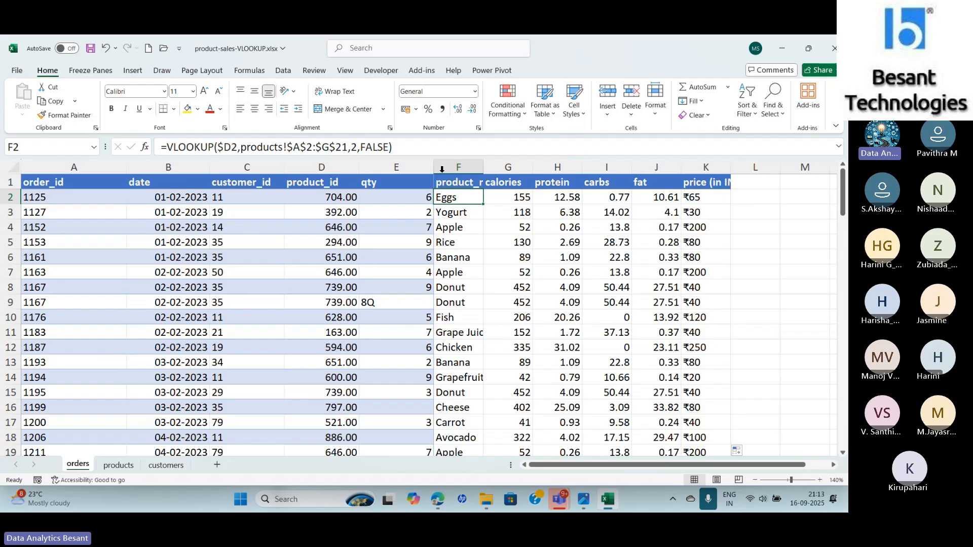
left_click(118, 465)
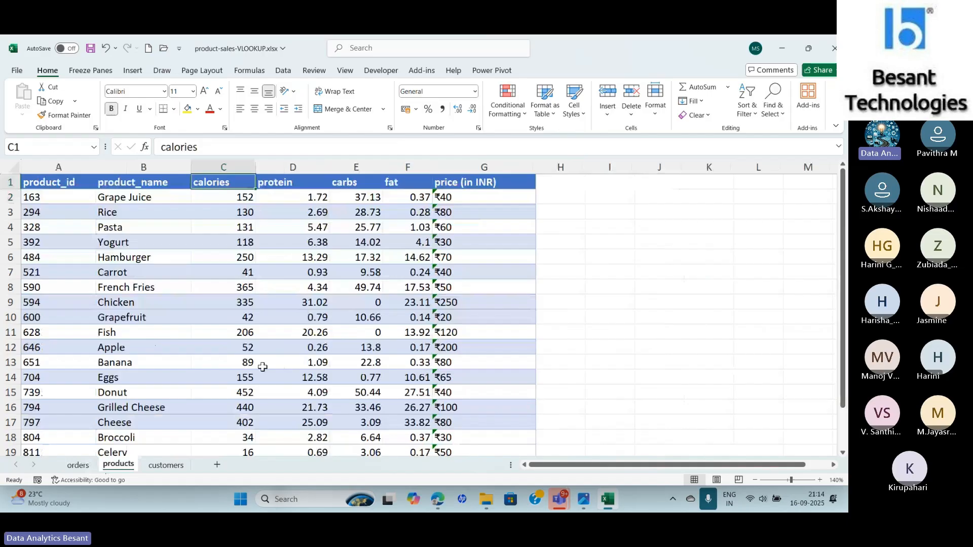
left_click(83, 465)
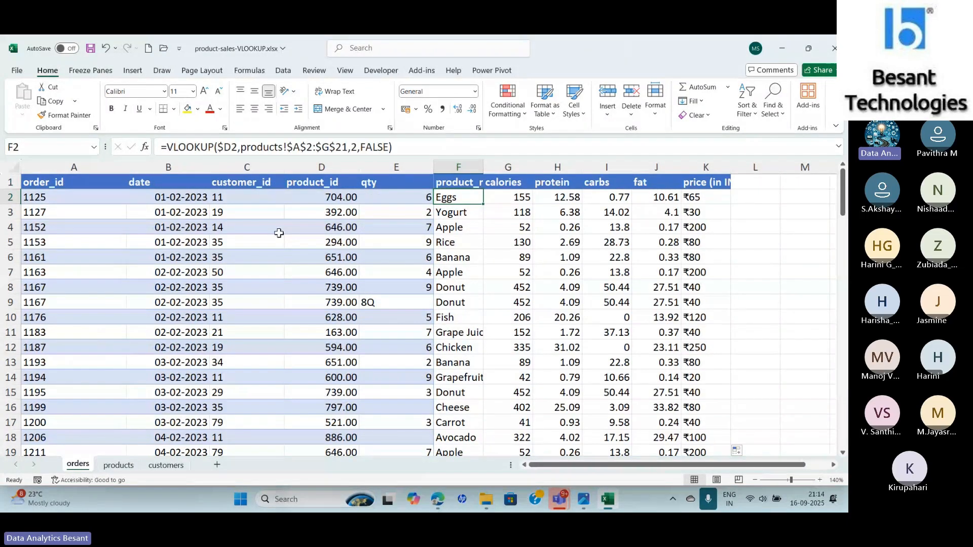